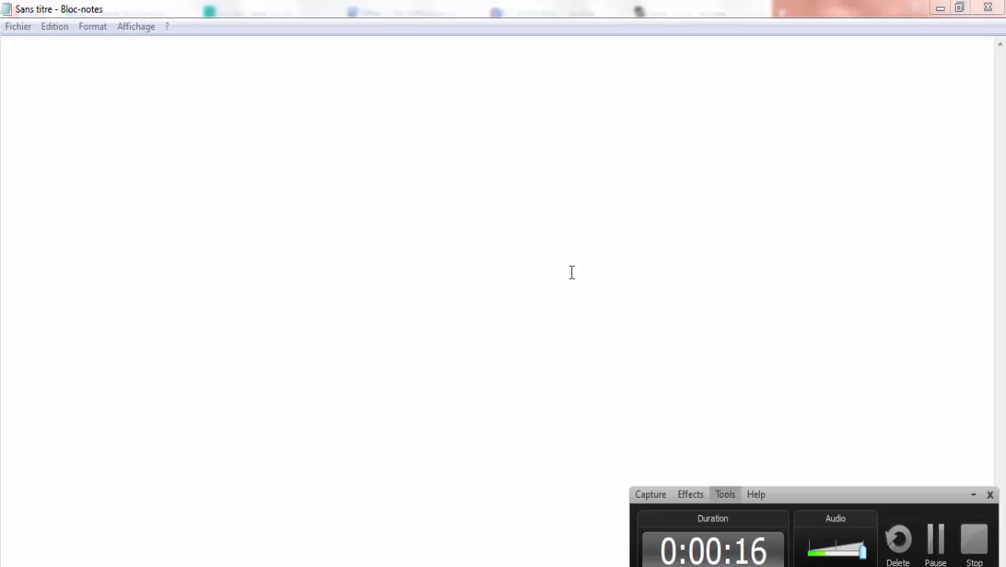
Step: Type the heading 'IDS && IPS' in the blank Notepad note, followed by a blank line
left_click(371, 77)
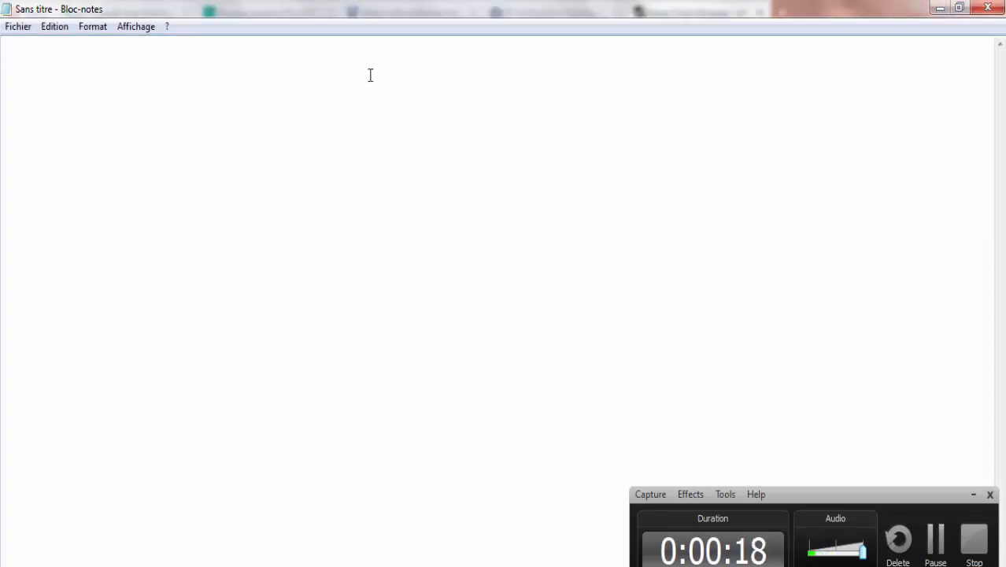
type("IDS && IPS")
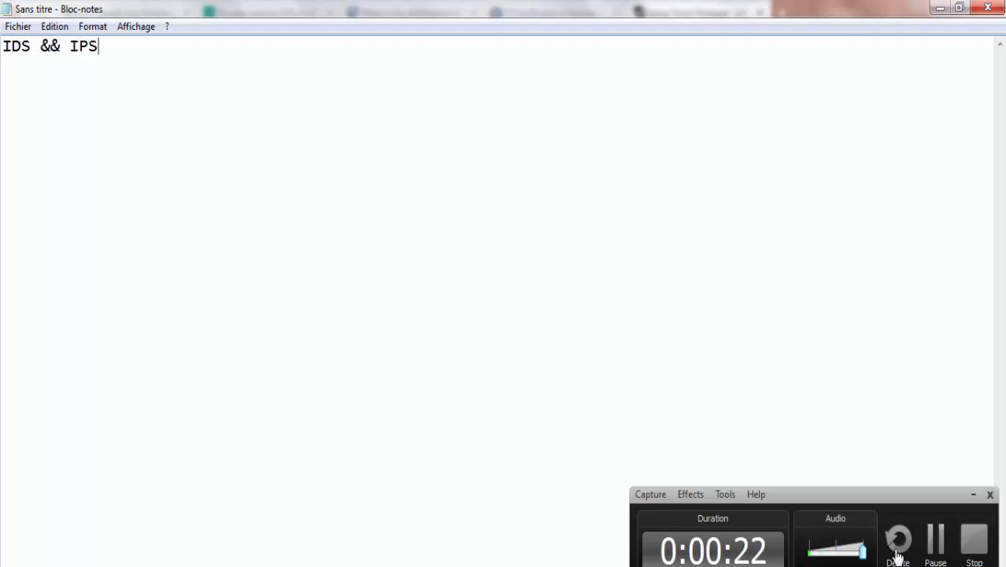
left_click(973, 494)
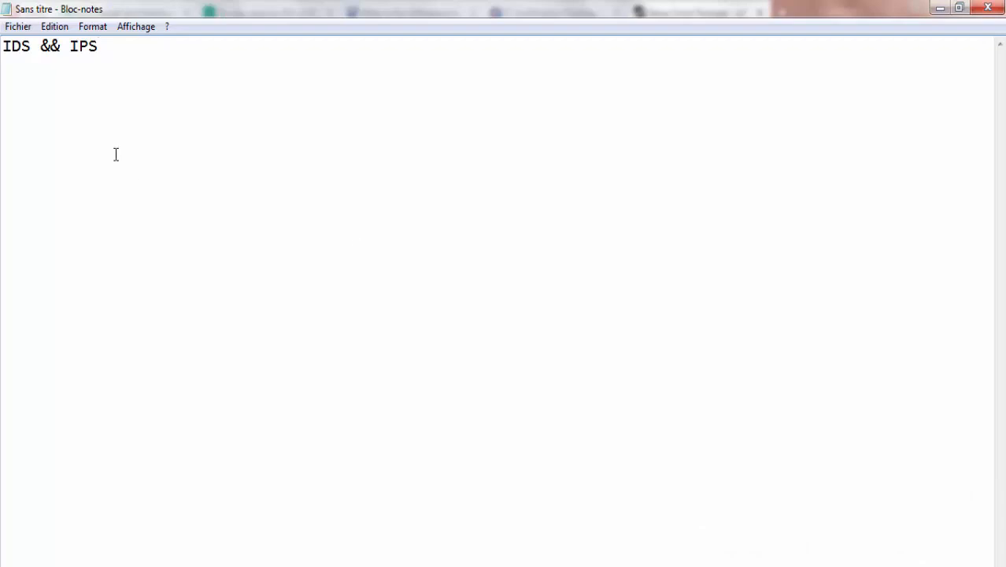
key("Return")
key("Return")
Step: Write 'IDS : Intrusion detection system' and begin the IPS definition line
type("IDS : Intrusion")
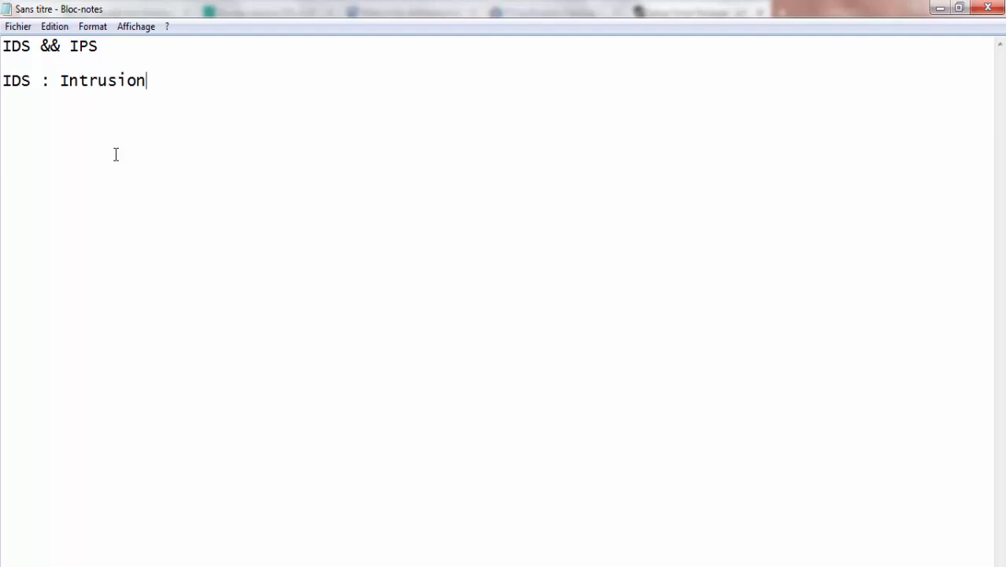
type(" detection ss")
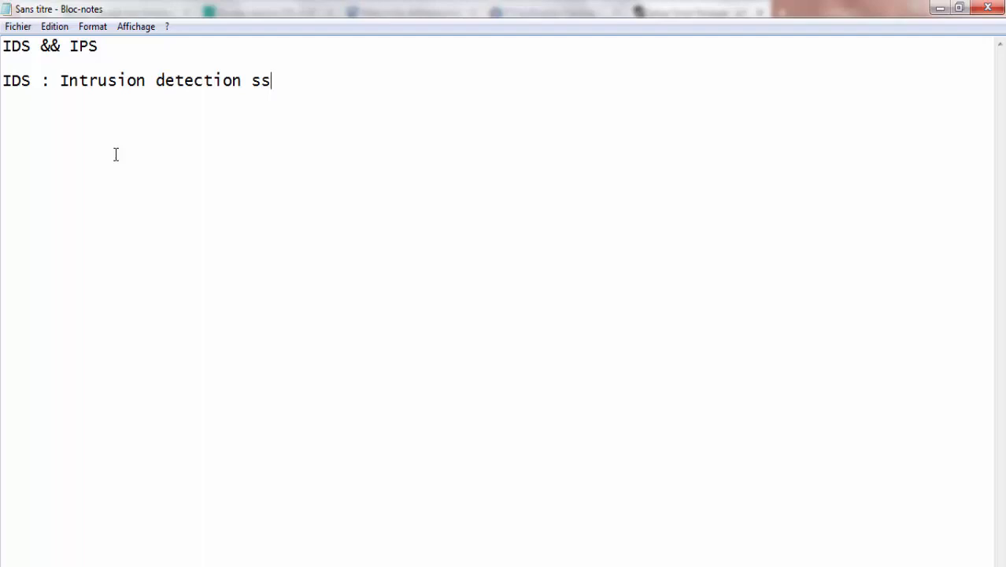
key("BackSpace")
type("ystem")
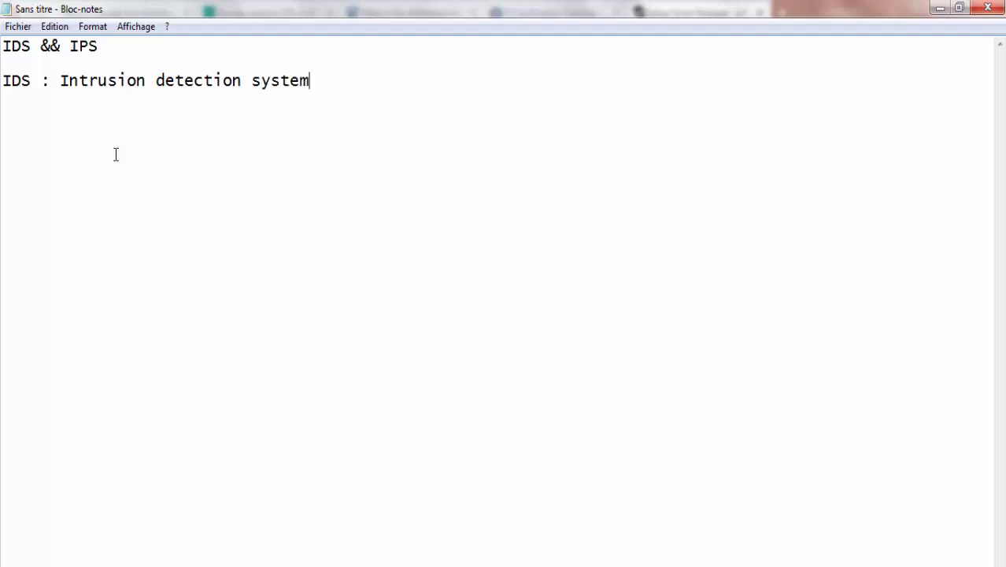
key("Return")
type("IPS : Inr")
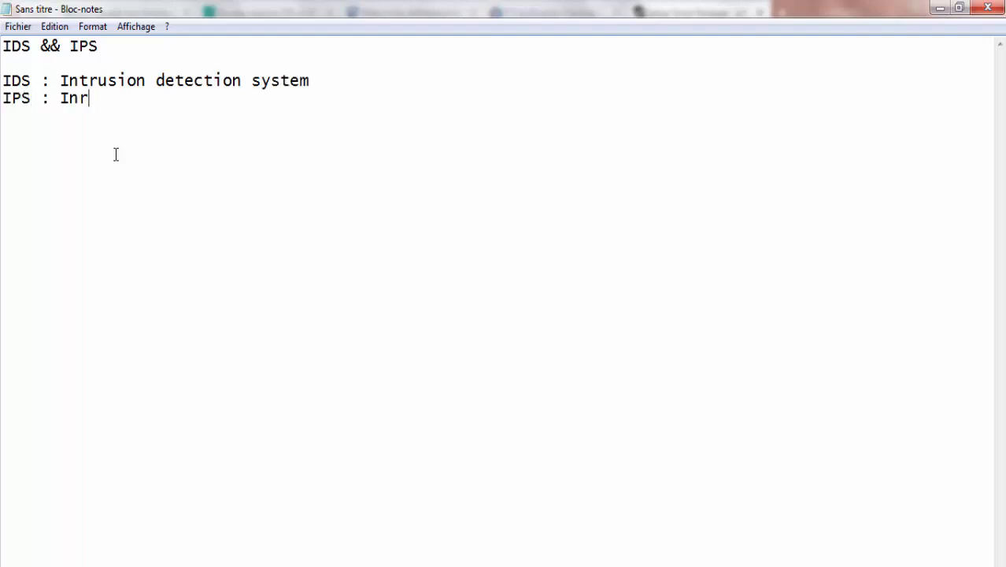
key("BackSpace")
type("trusion Pr")
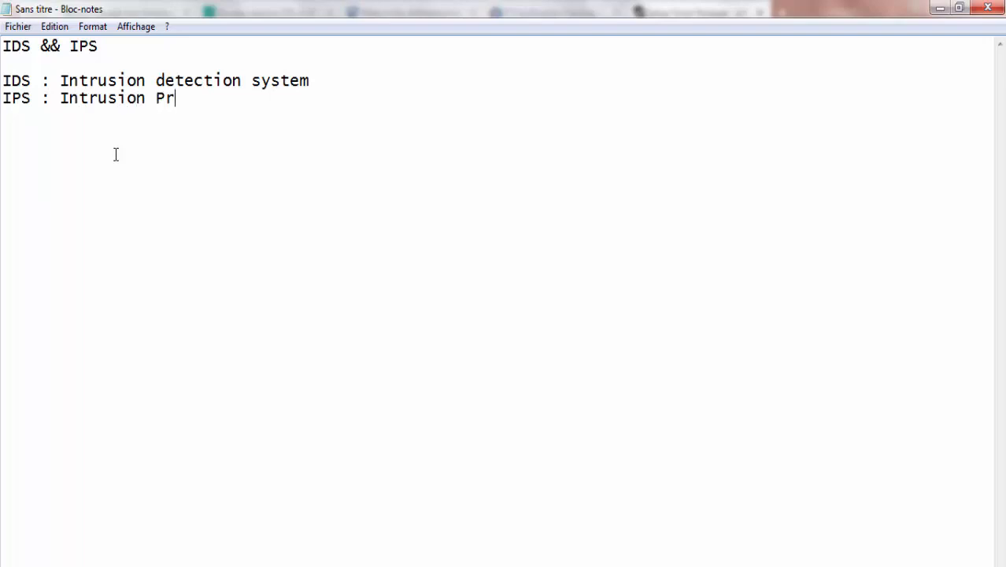
Step: Capitalise Detection and System, then finish 'IPS : Intrusion Prevention System'
key("Up")
key("Left")
key("BackSpace")
type("D")
key("Right")
key("Right")
key("Right")
key("Right")
key("Right")
key("Right")
key("Right")
key("Right")
key("Right")
key("Right")
key("BackSpace")
type("S")
key("Down")
type("eventio")
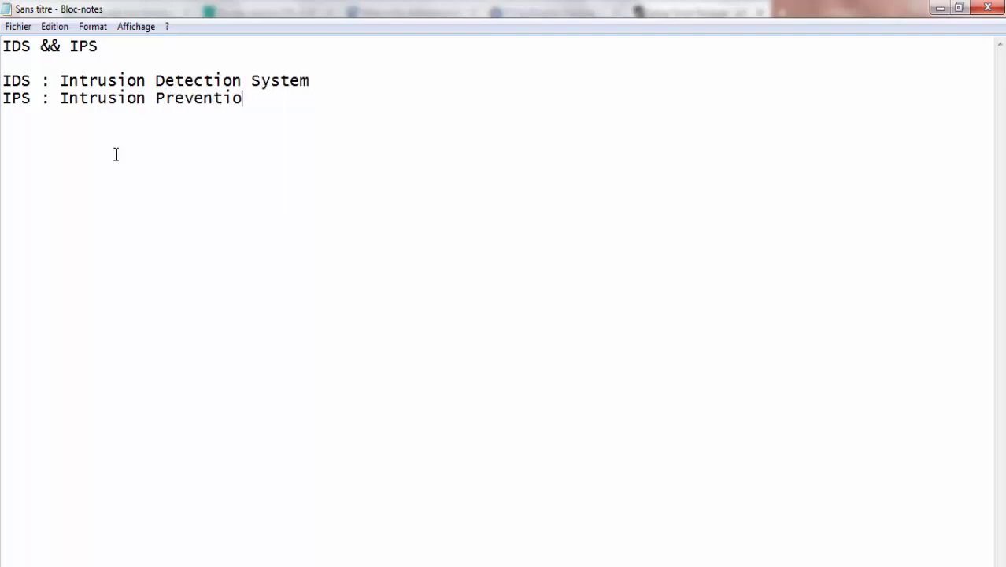
type("n System")
key("Return")
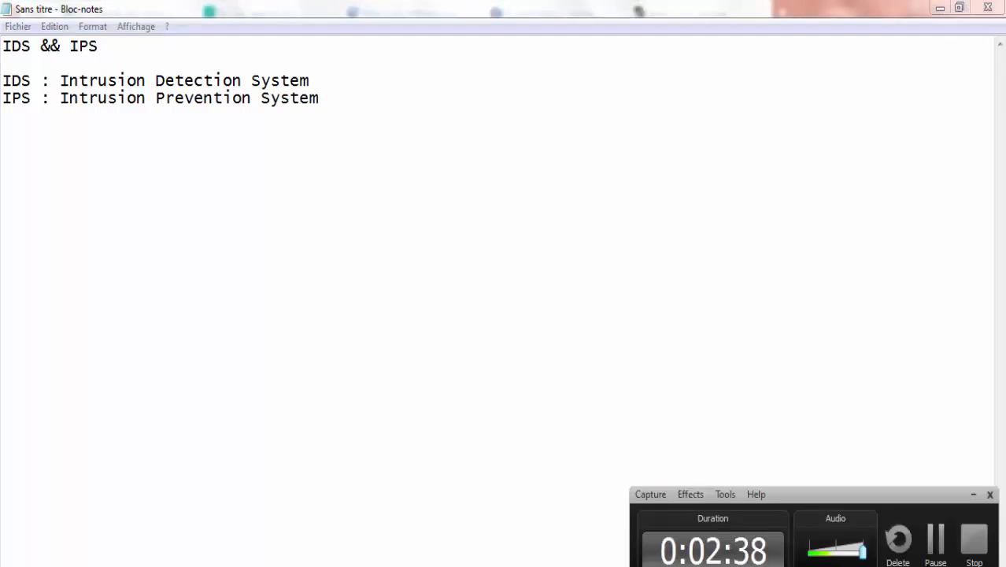
Step: List 'Flooding', 'Port Scanning' and '....' on separate lines below the definitions
left_click(600, 476)
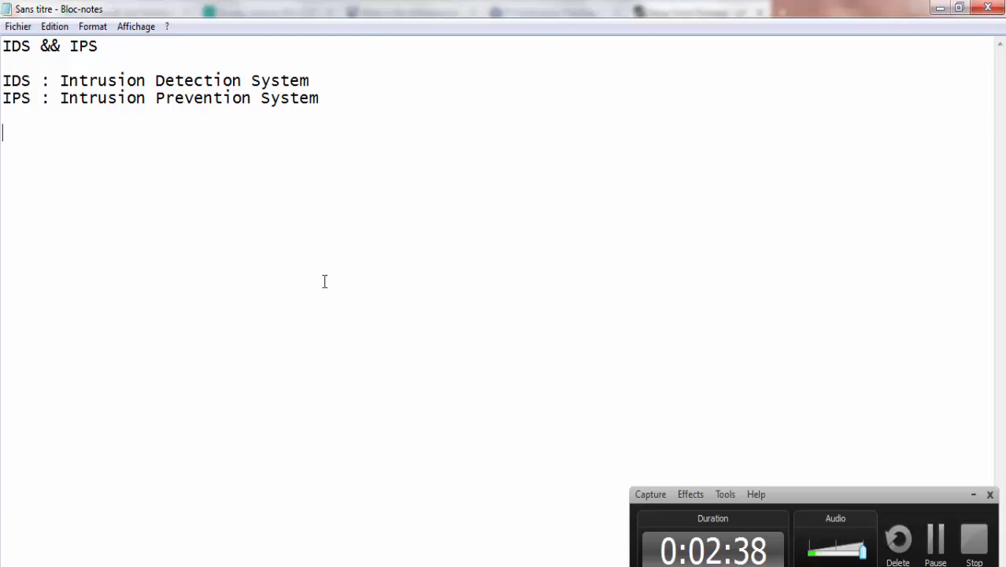
left_click(971, 494)
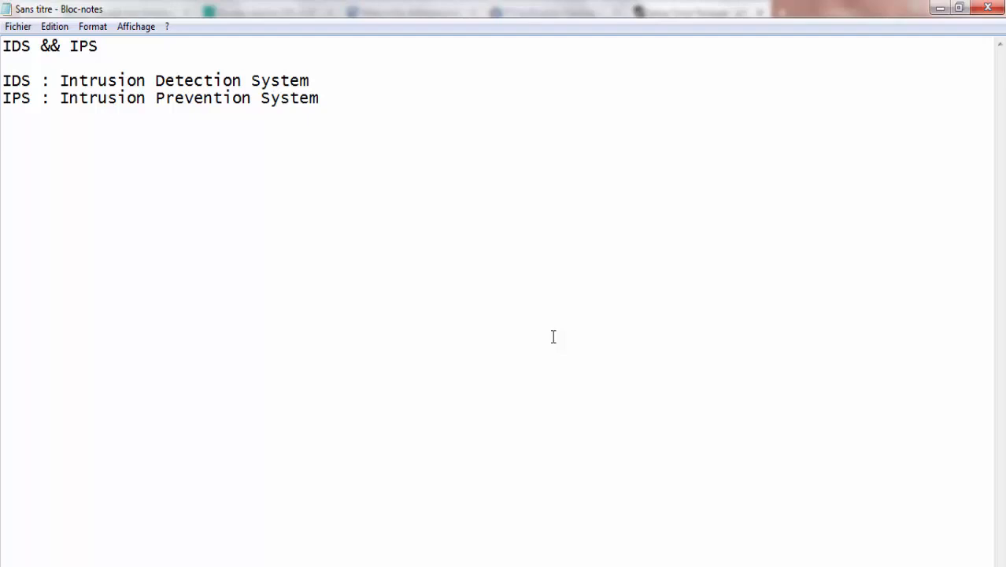
type("Flooding")
key("Return")
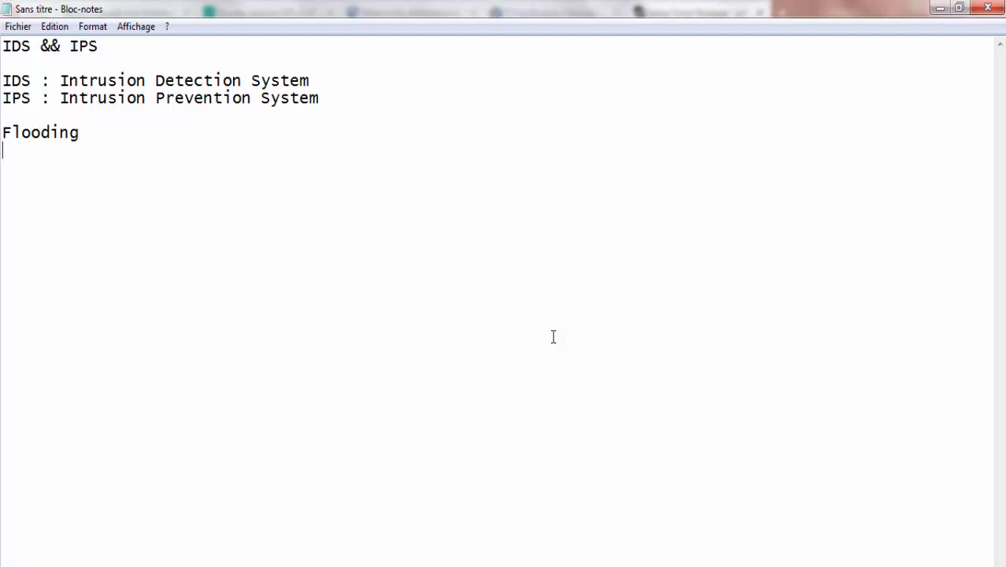
type("Port Scanning")
key("Return")
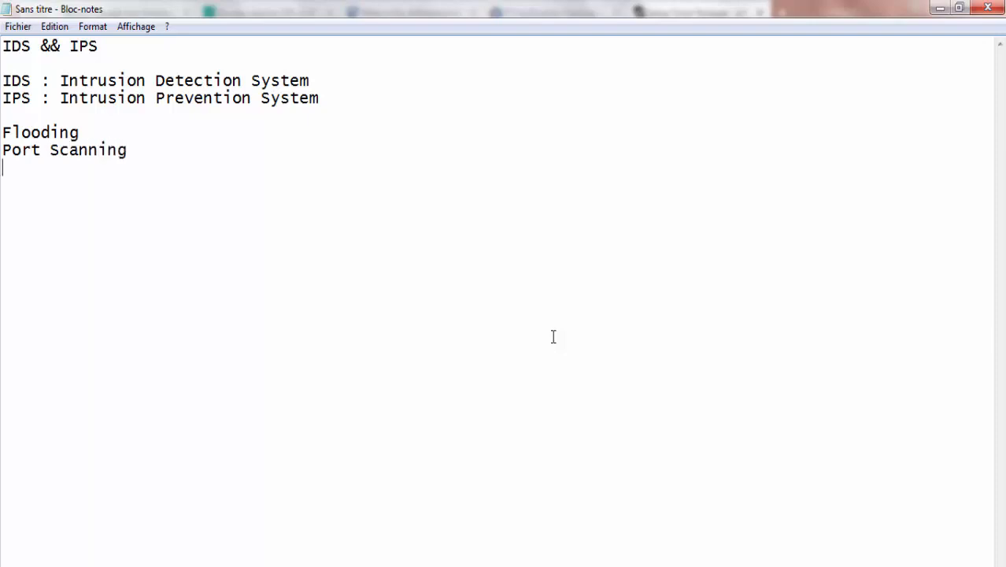
type("...")
key("BackSpace")
key("Home")
key("End")
type("..")
Step: Add the line 'SNORT ===> IDPS' below the attack examples
type("SNORTY")
key("BackSpace")
key("alt+Tab")
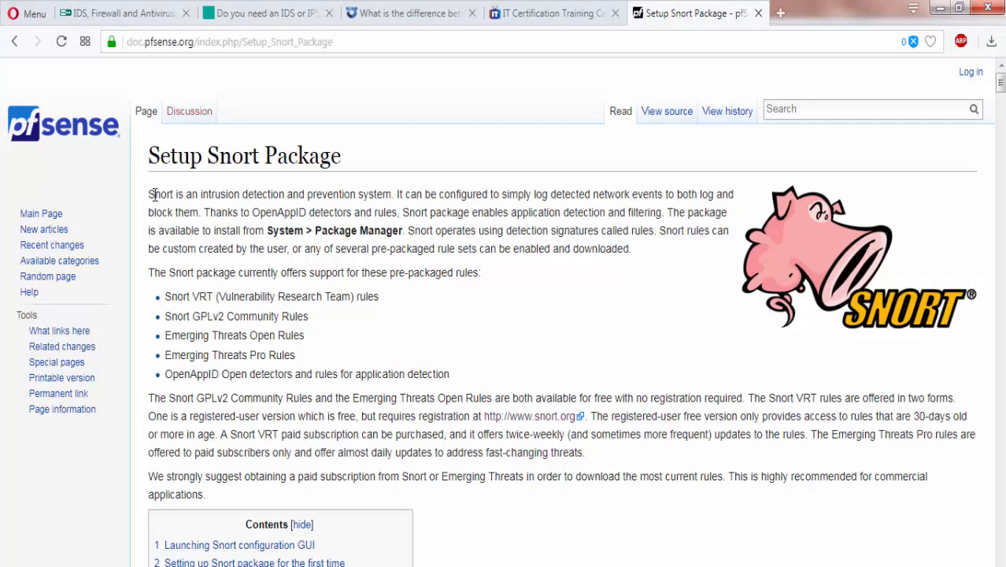
left_click(777, 566)
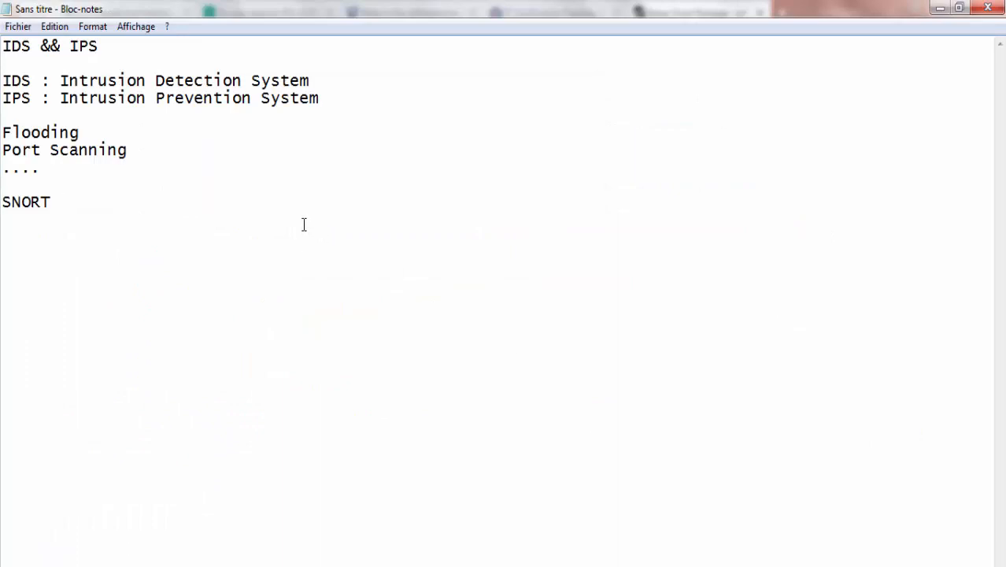
type("===> IDPS")
Step: On the Setup Snort Package doc page, highlight the bullet list of supported pre-packaged rule sets
key("alt+Tab")
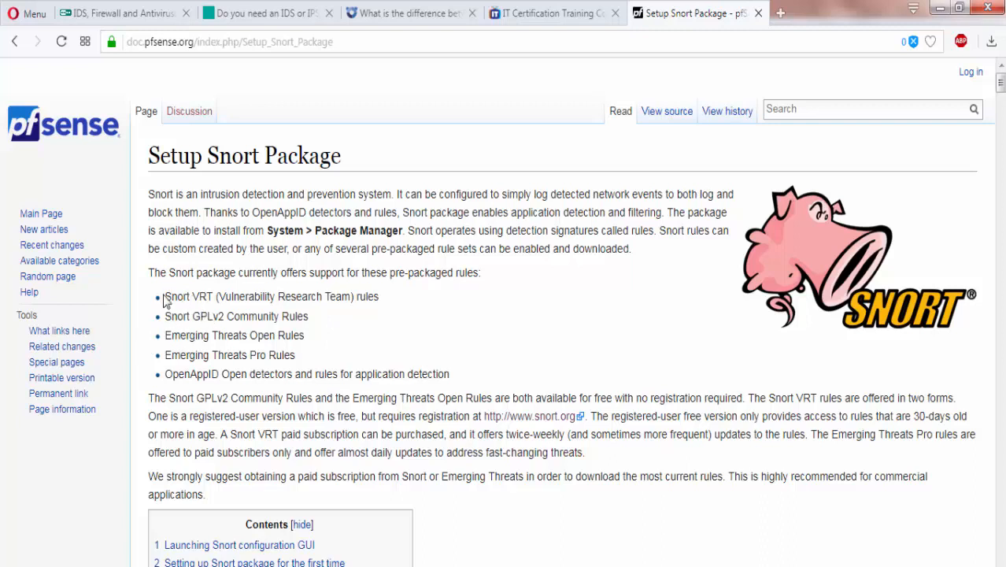
left_click_drag(162, 248, 224, 303)
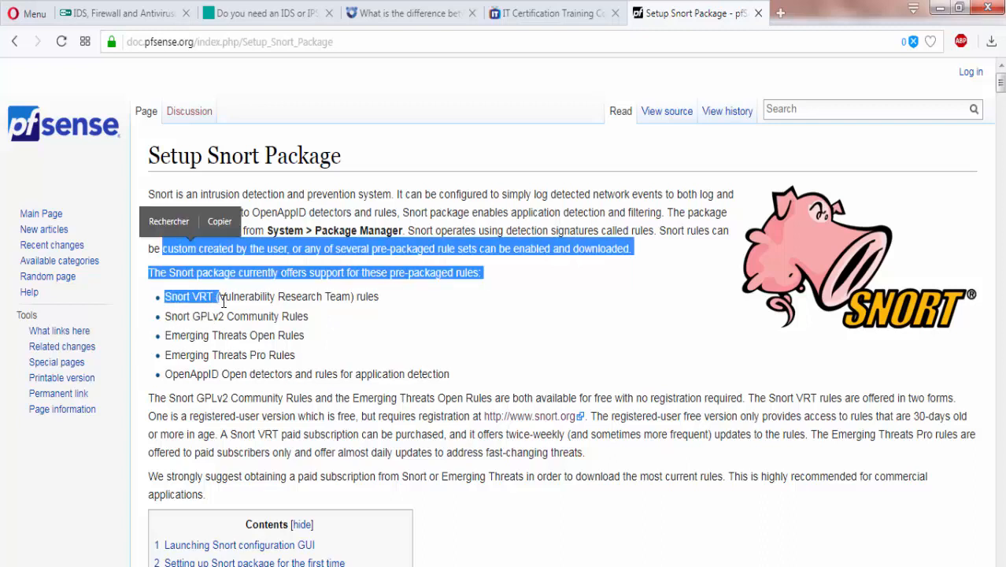
left_click(345, 299)
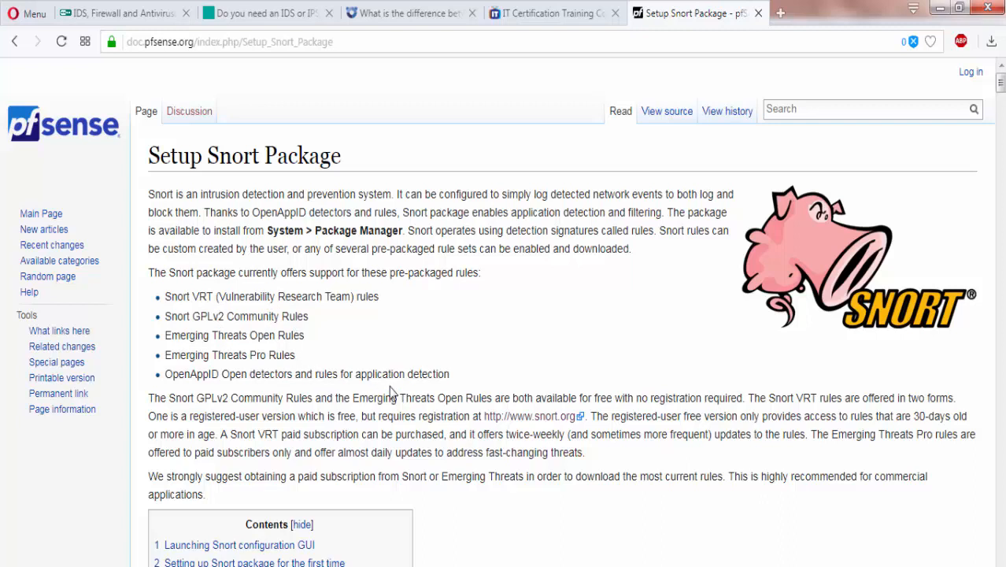
double_click(445, 374)
left_click_drag(346, 375, 177, 288)
left_click(177, 289)
left_click_drag(471, 381, 159, 276)
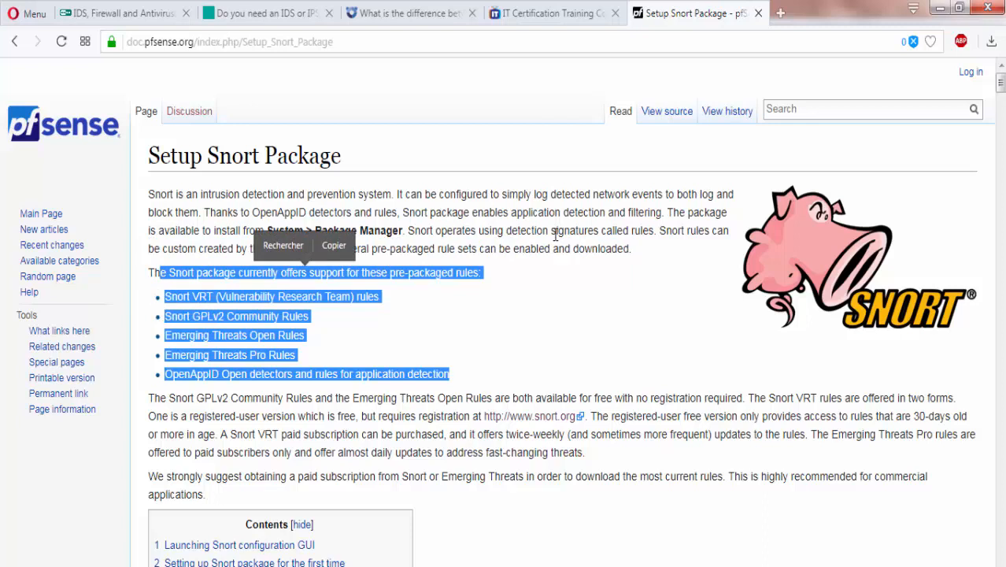
left_click(579, 245)
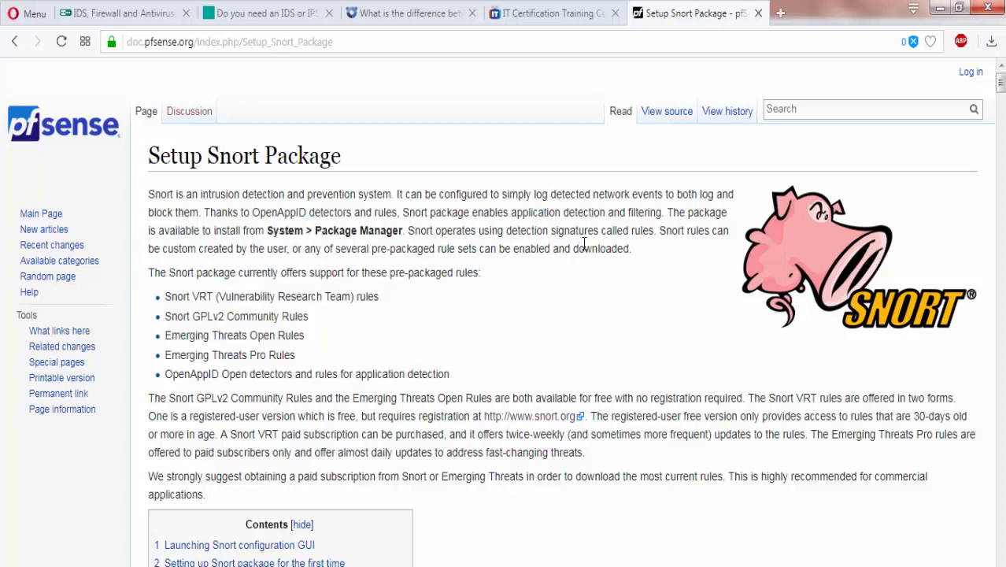
Step: Open the Panda logo link in a new tab, view it, then return to the IDS/IPS article
left_click(419, 8)
scroll(401, 300, "up", 1)
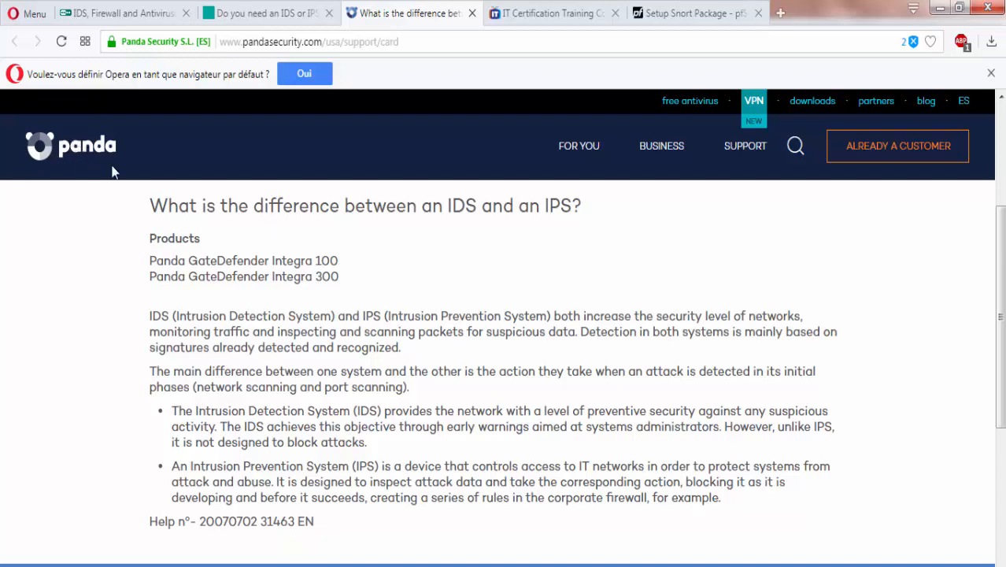
right_click(71, 150)
left_click(118, 157)
left_click(519, 16)
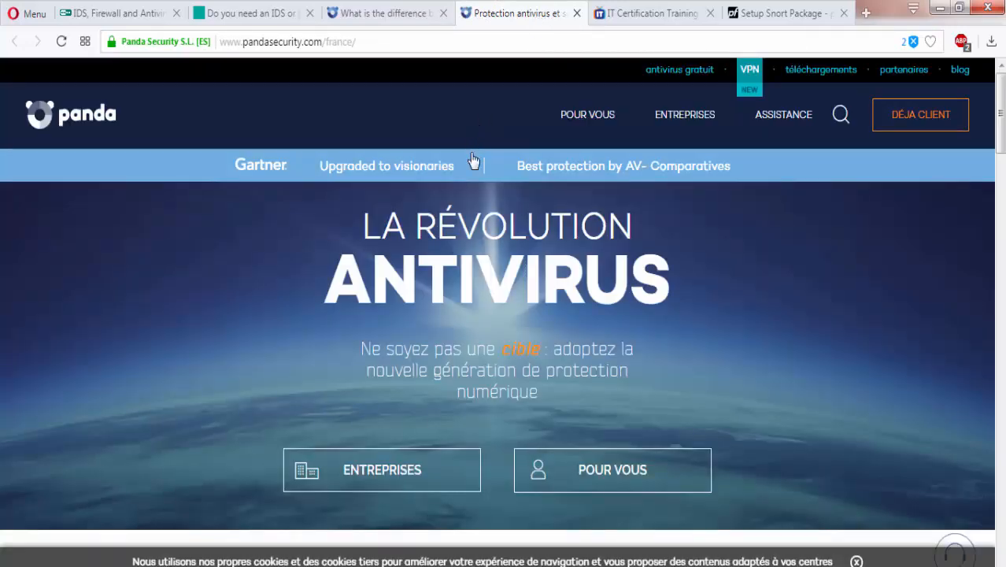
scroll(472, 161, "down", 3)
scroll(472, 162, "up", 3)
left_click(387, 9)
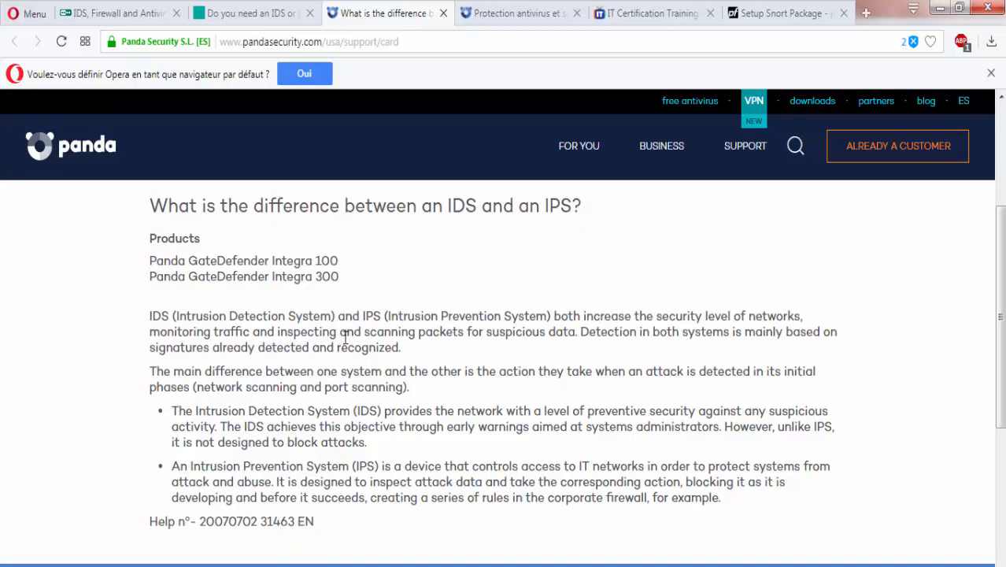
double_click(274, 347)
left_click_drag(321, 356, 393, 350)
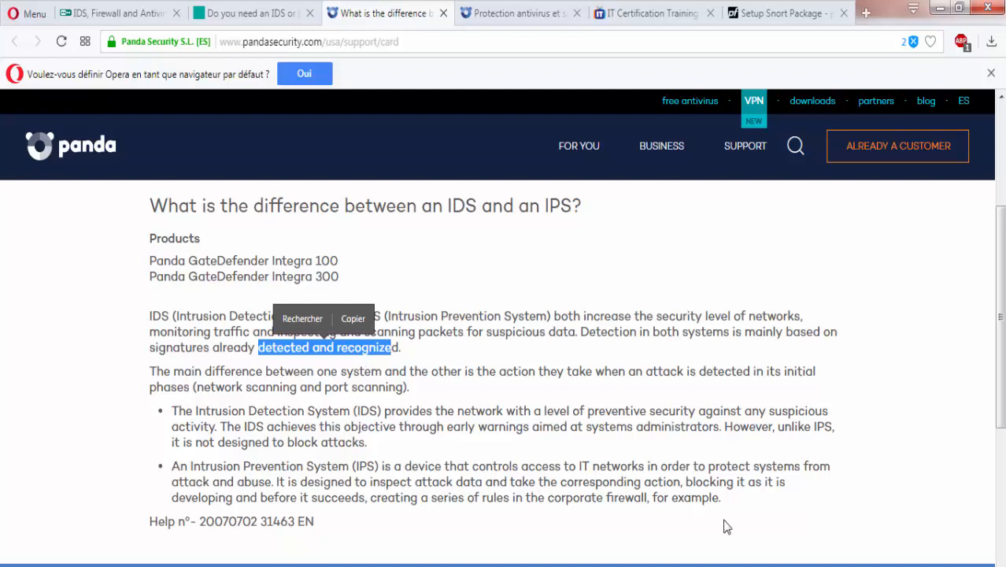
left_click(768, 566)
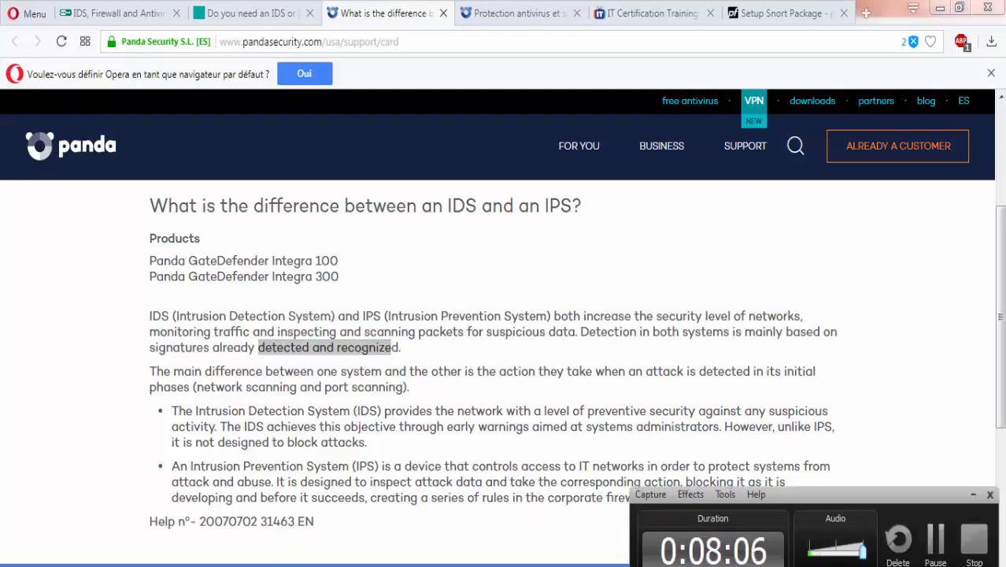
left_click(768, 566)
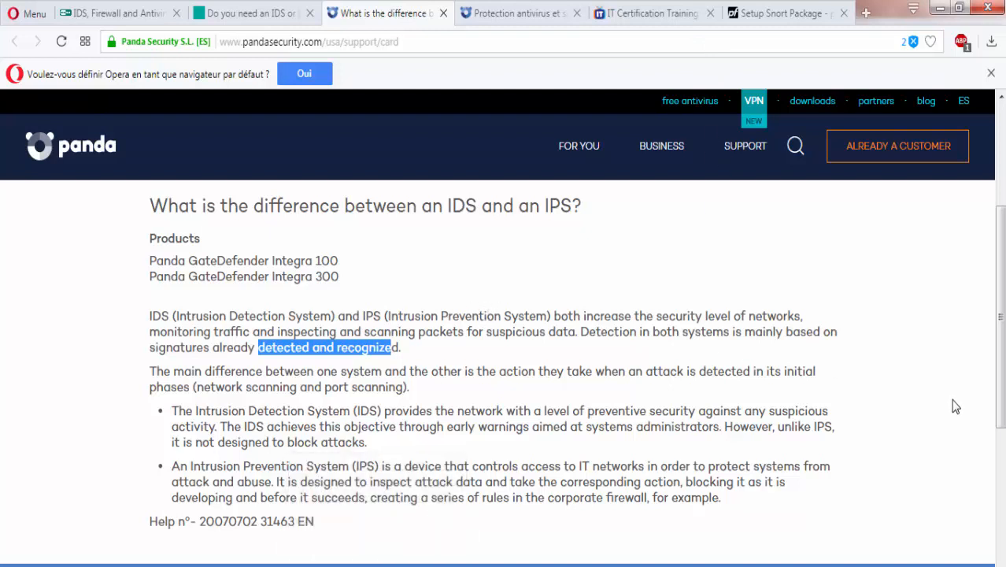
left_click(652, 564)
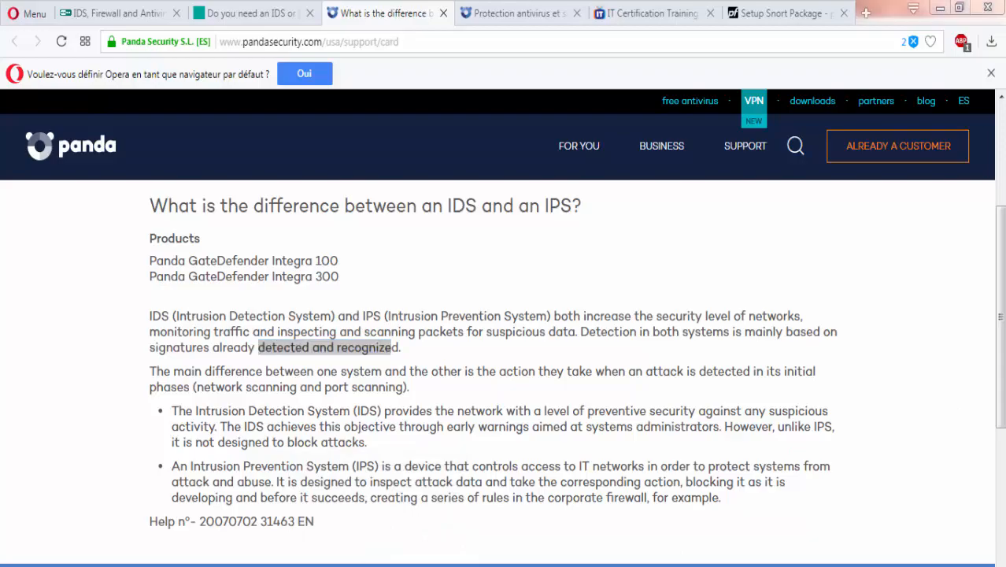
Step: Bring the Windows 7 VM to full screen and launch Firefox inside it
left_click(628, 516)
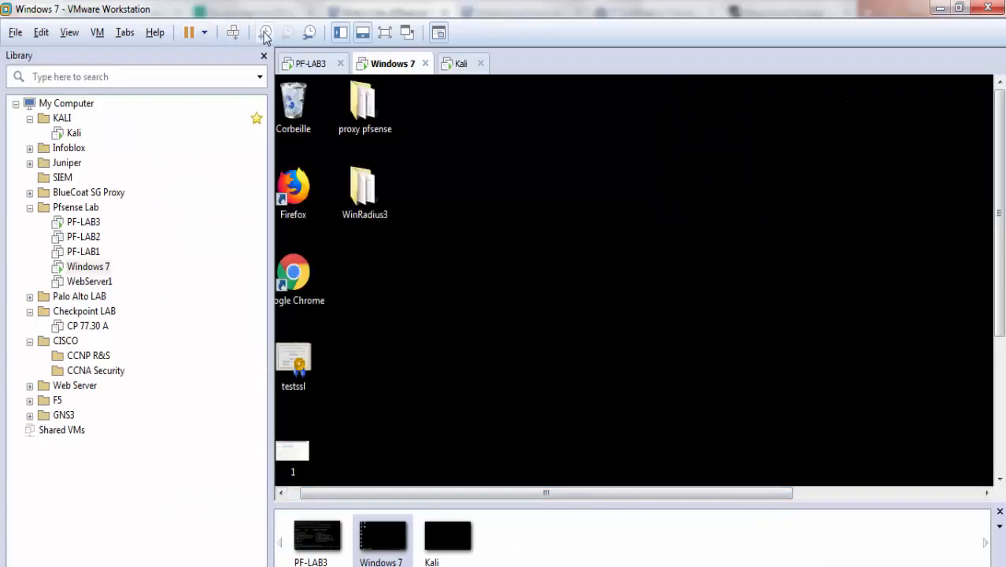
left_click(384, 32)
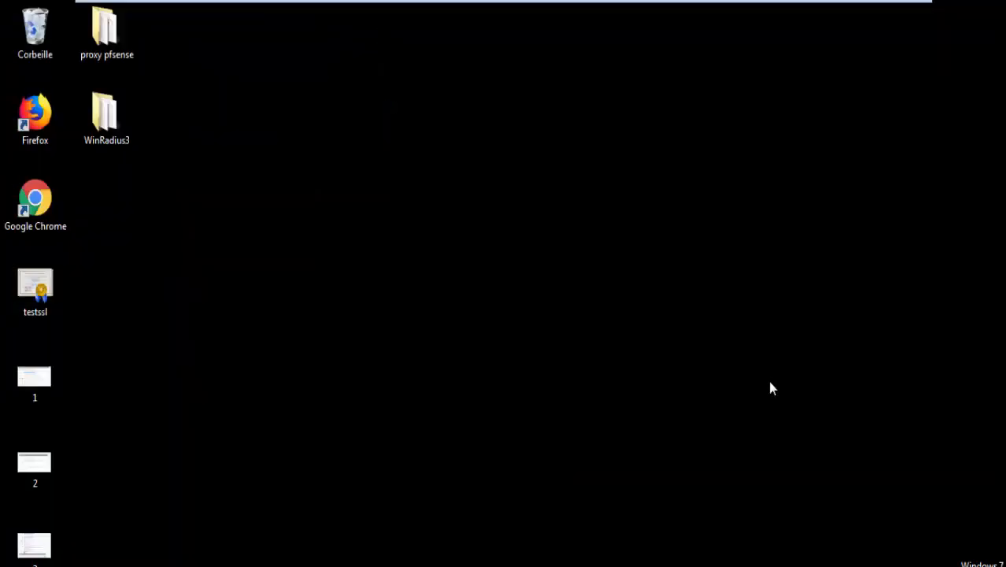
double_click(46, 135)
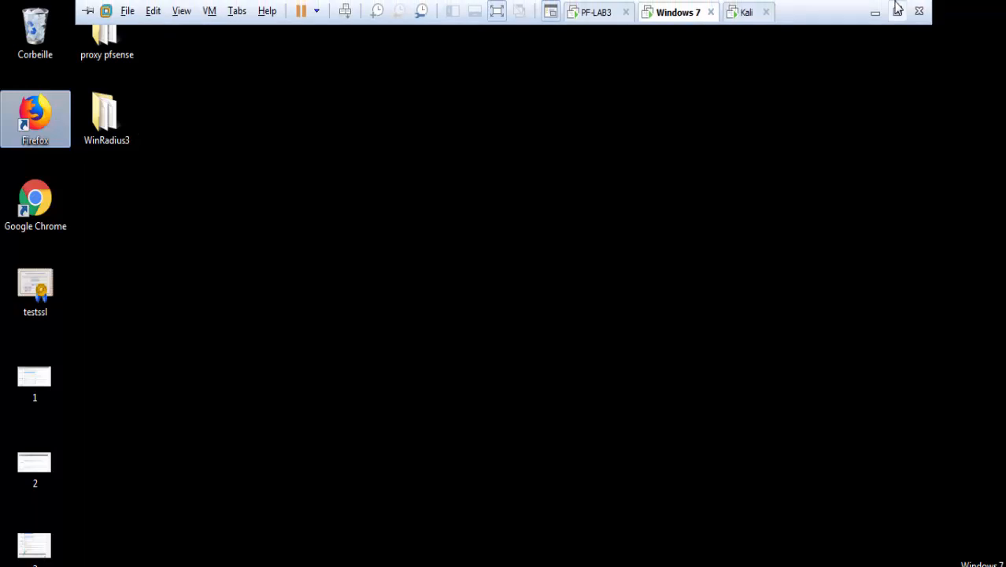
Step: Return the VM to windowed view, move the Firefox update notice aside, and launch Google Chrome
left_click(897, 10)
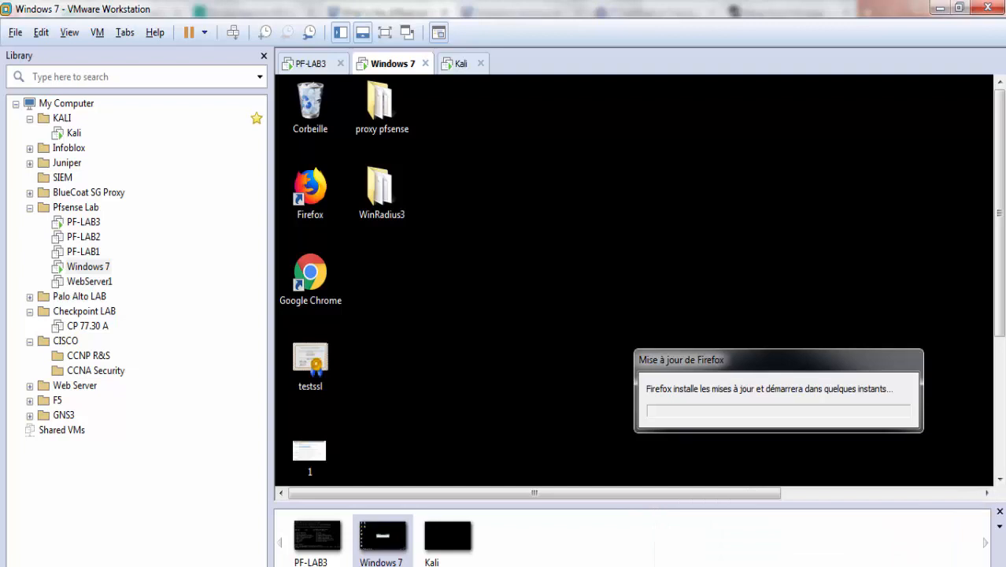
left_click_drag(745, 363, 562, 138)
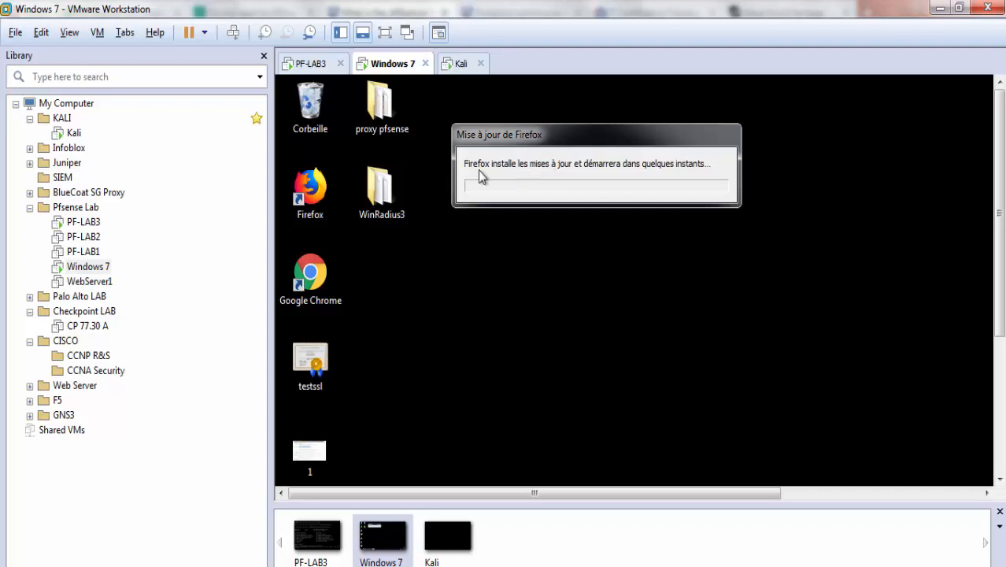
double_click(311, 280)
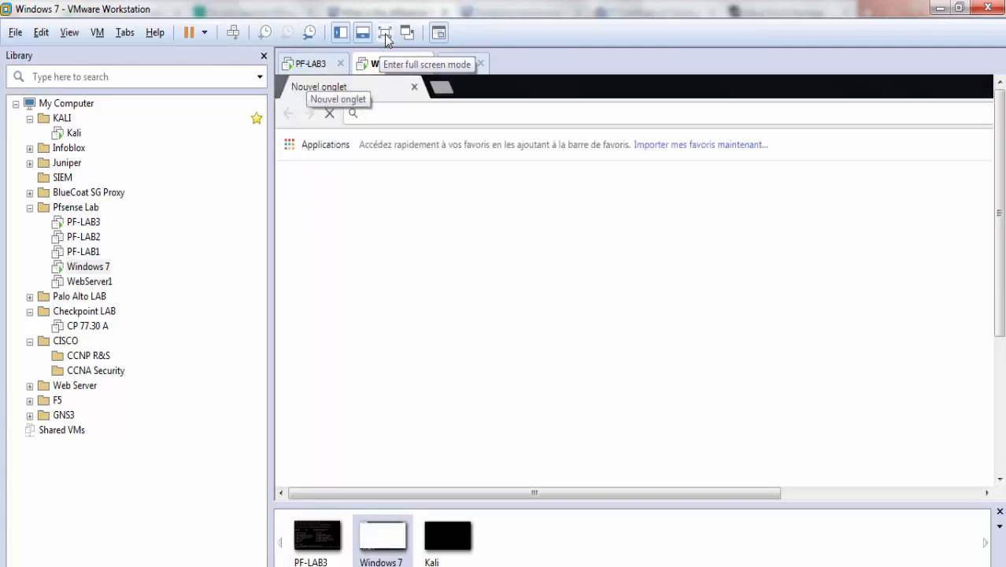
left_click(385, 34)
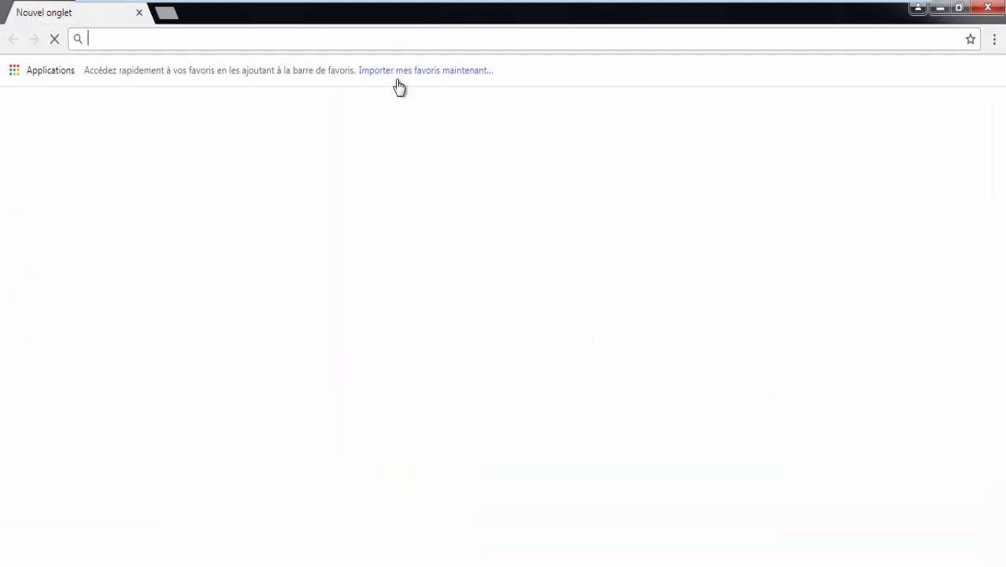
type("https://192.168.1.250")
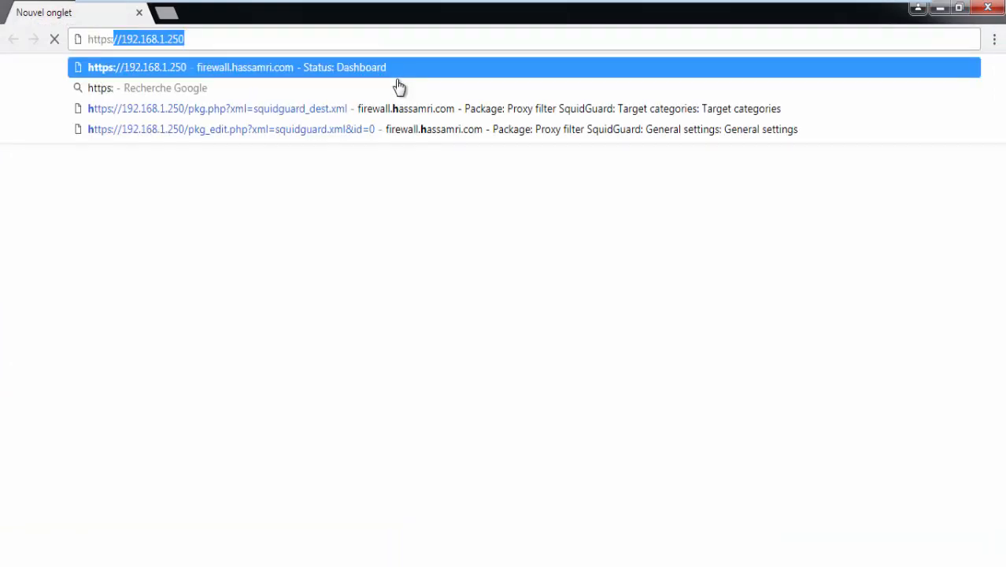
key("Return")
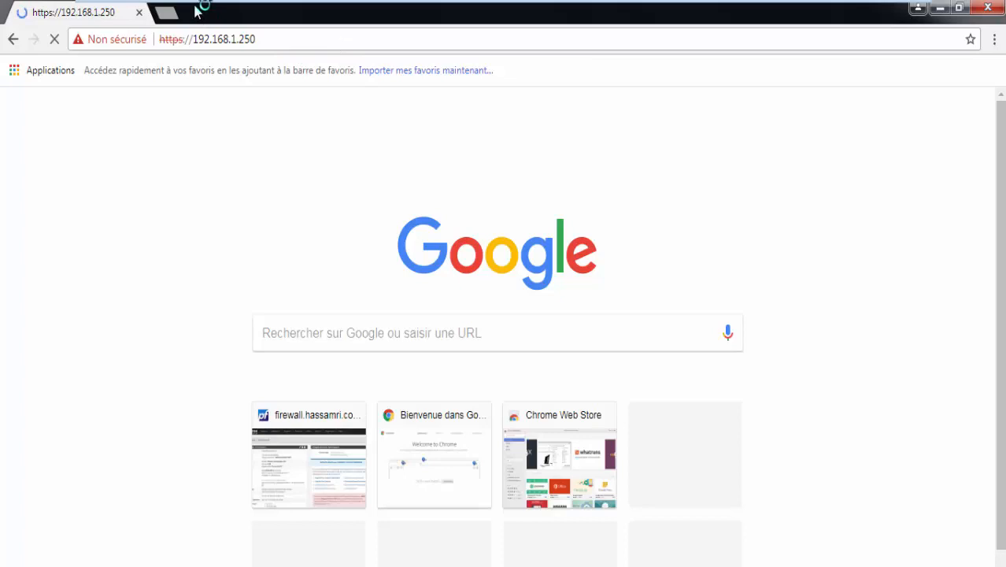
left_click(168, 14)
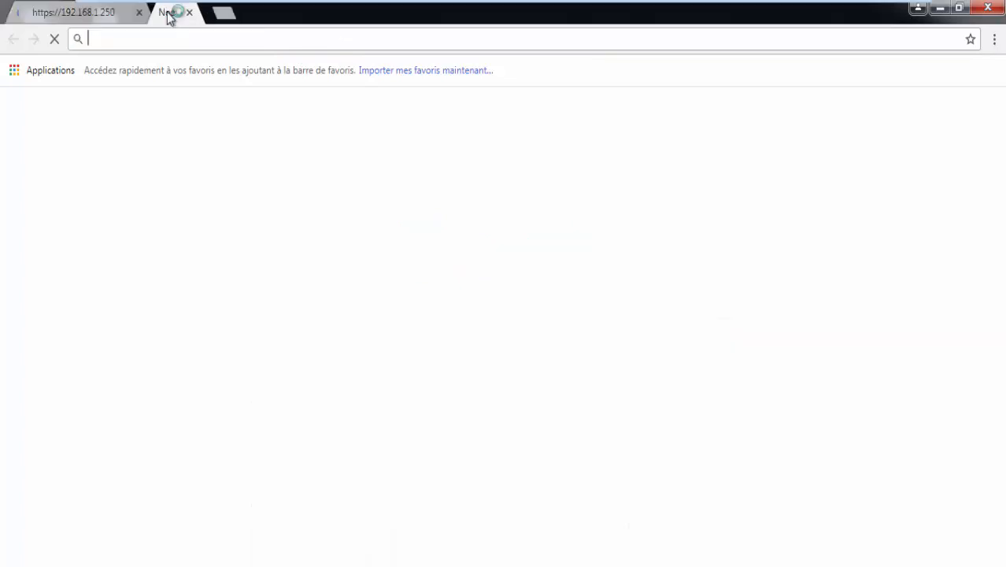
left_click(63, 14)
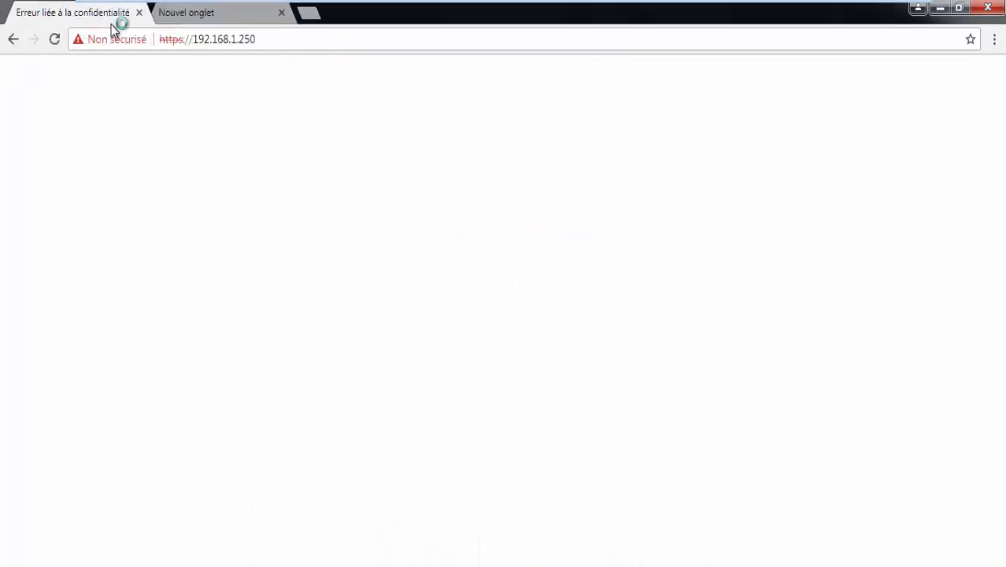
left_click(344, 401)
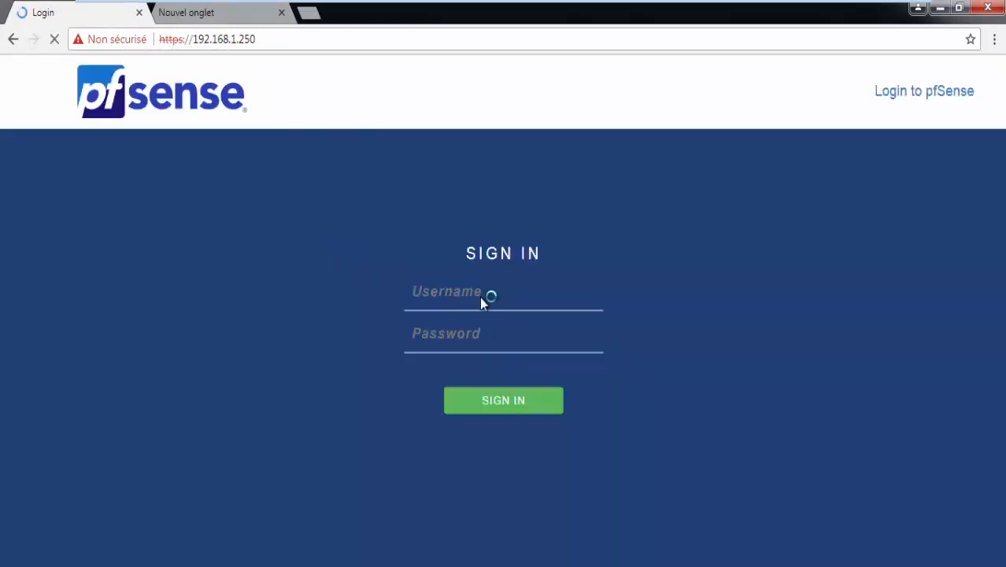
Step: Sign in to pfSense with username admin and the account password
left_click(466, 290)
type("admin")
key("Tab")
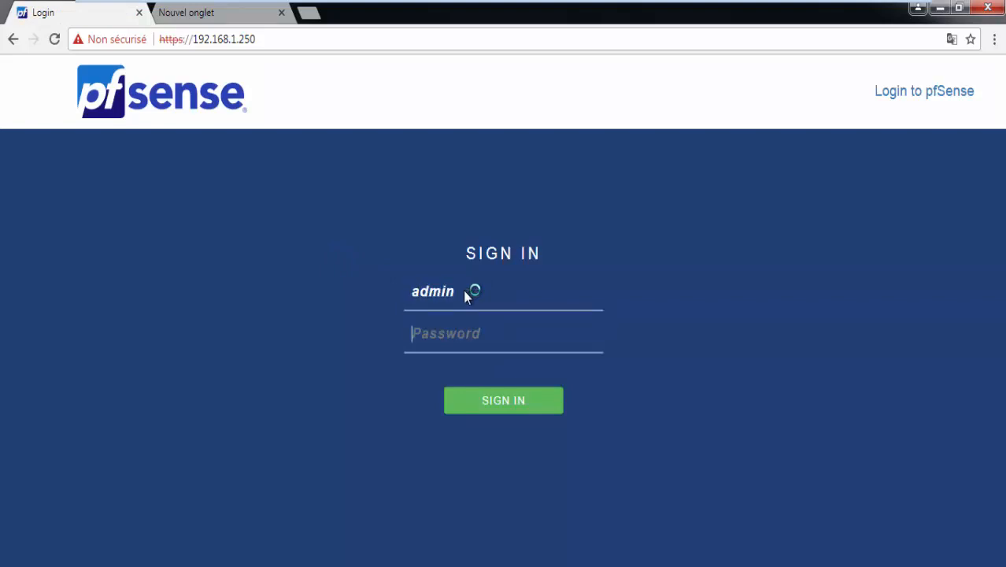
type("•••••••")
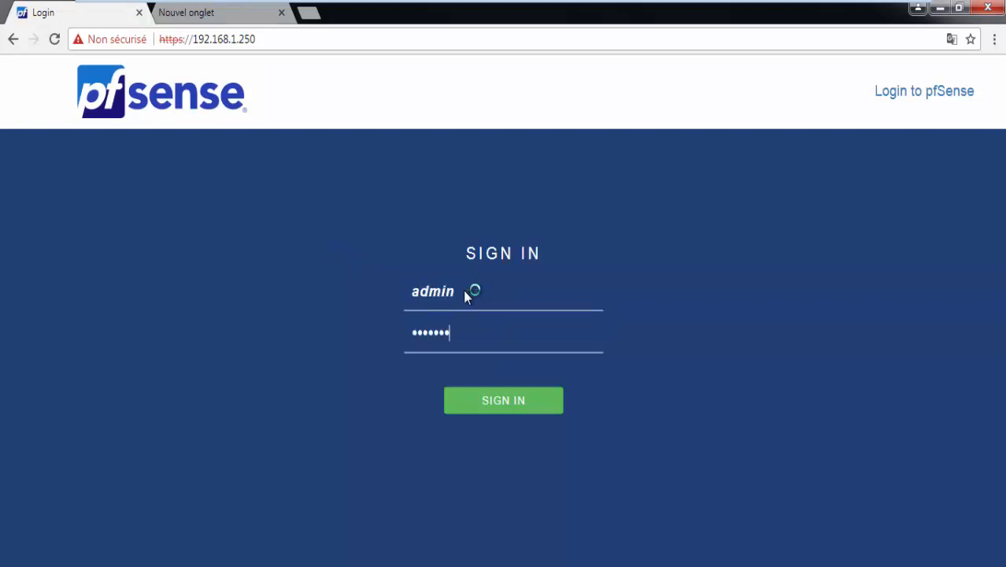
key("Return")
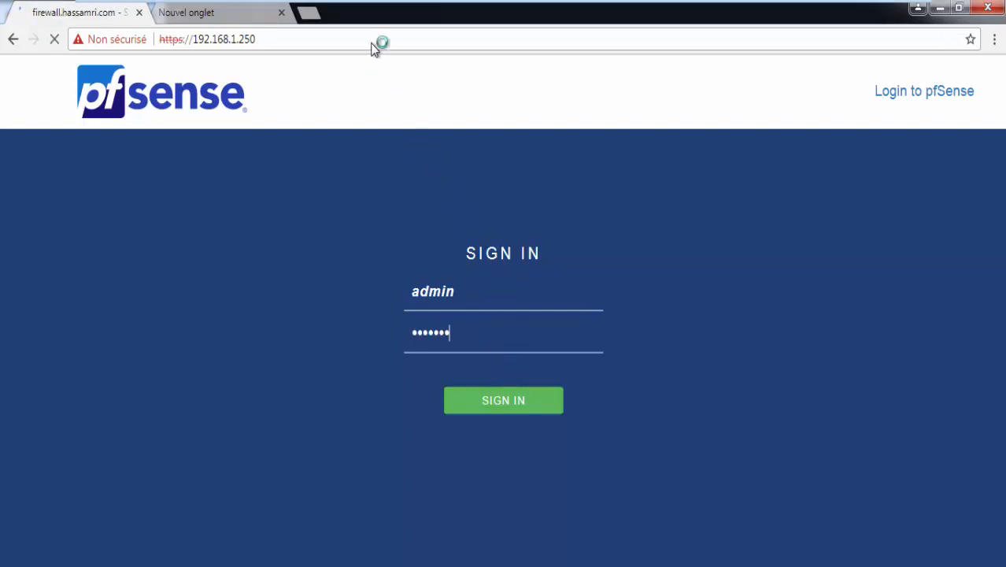
mouse_move(525, 7)
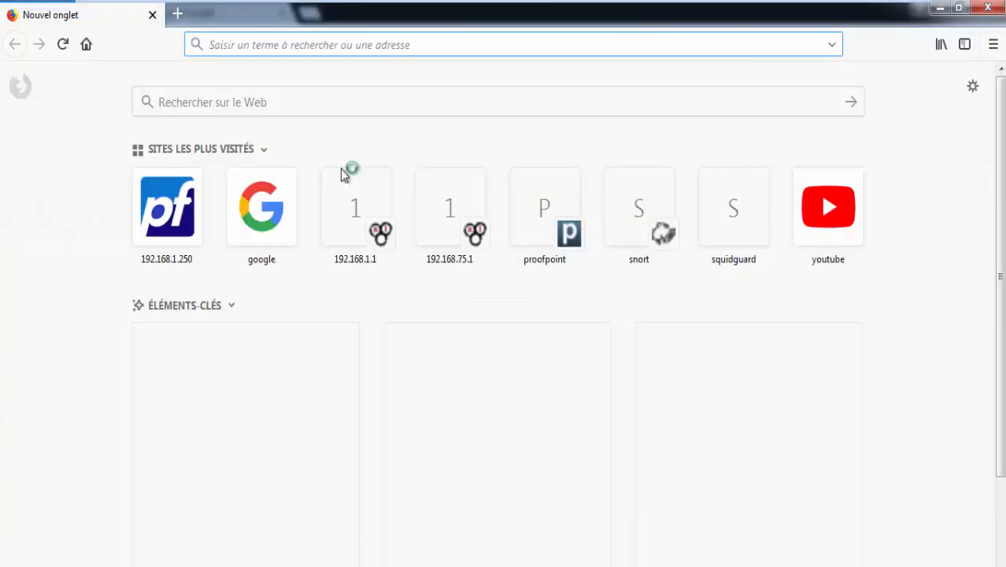
Step: Open the saved 192.168.1.250 shortcut in Firefox and strip /snort/snort_alerts.php to load the base address
left_click(180, 210)
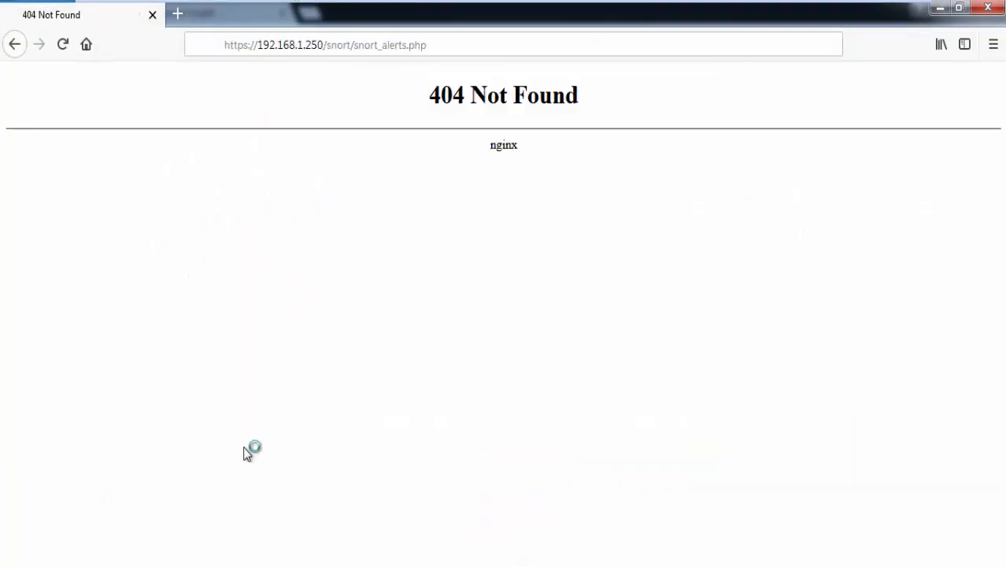
left_click_drag(431, 46, 328, 49)
key("BackSpace")
key("BackSpace")
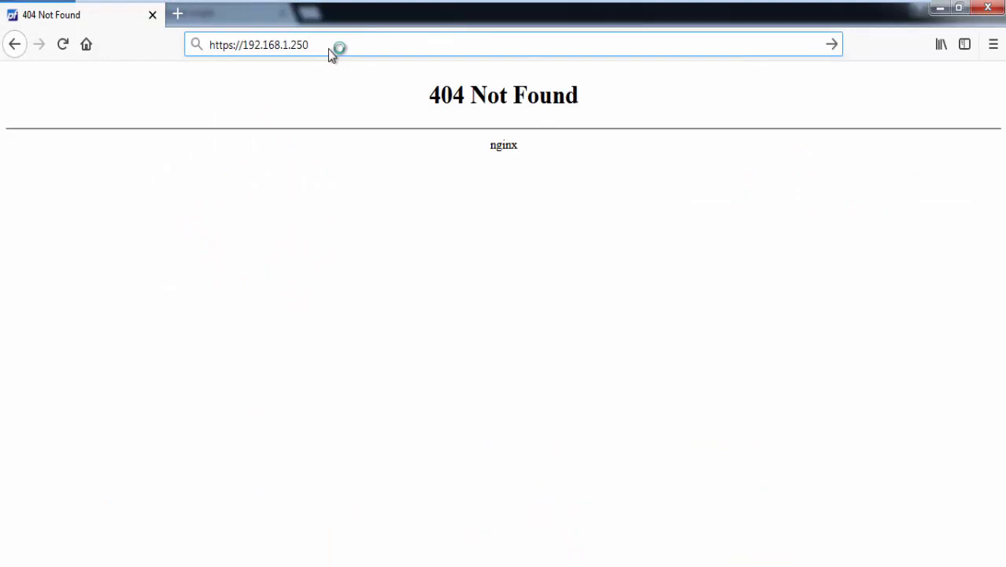
key("Return")
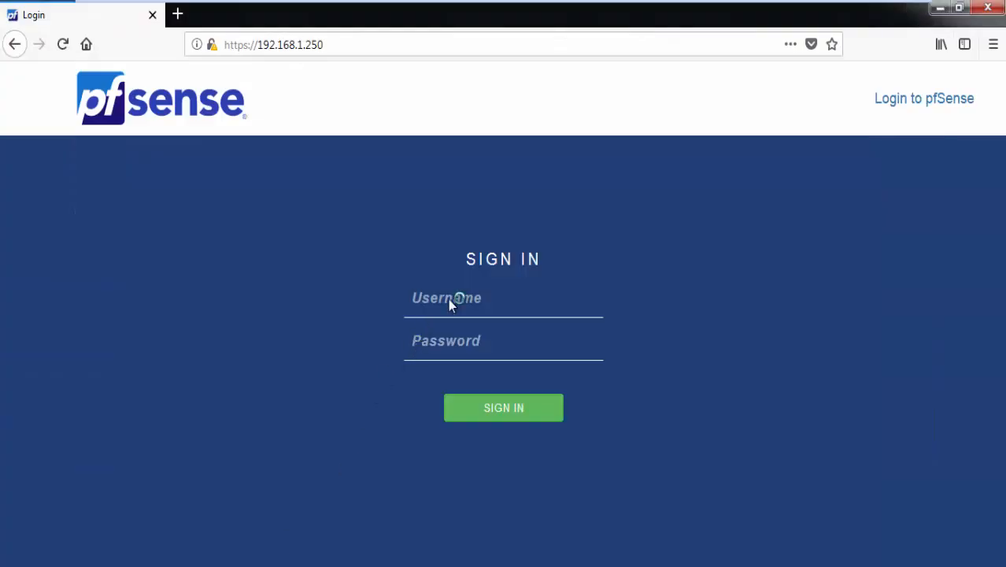
Step: Log in as admin with the account password and decline saving the login
left_click(448, 298)
type("admin")
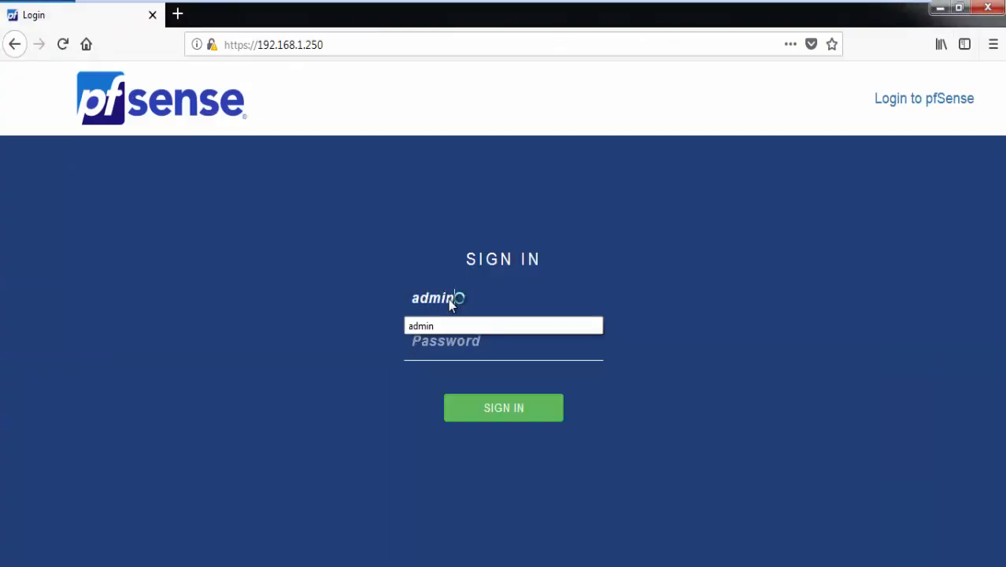
key("Tab")
type("pfsense")
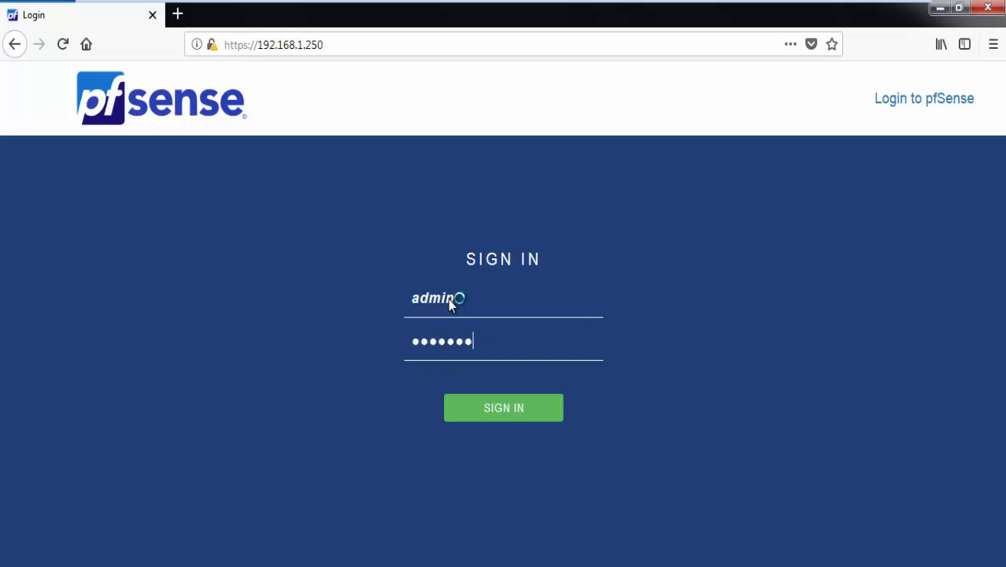
key("Return")
left_click(373, 196)
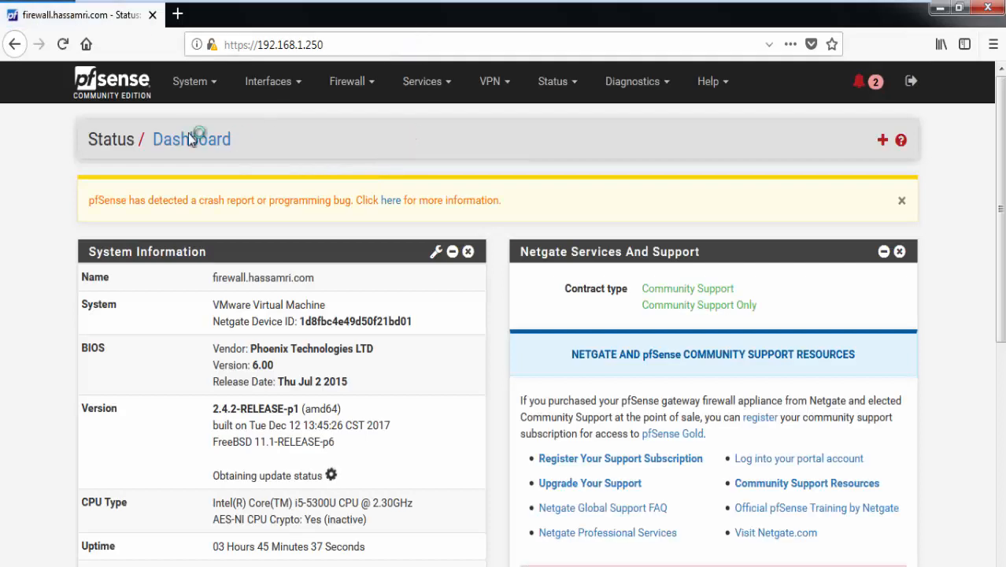
Step: Search Package Manager's Available Packages for 'snort' to list the snort 3.2.9.6_1 package
left_click(186, 83)
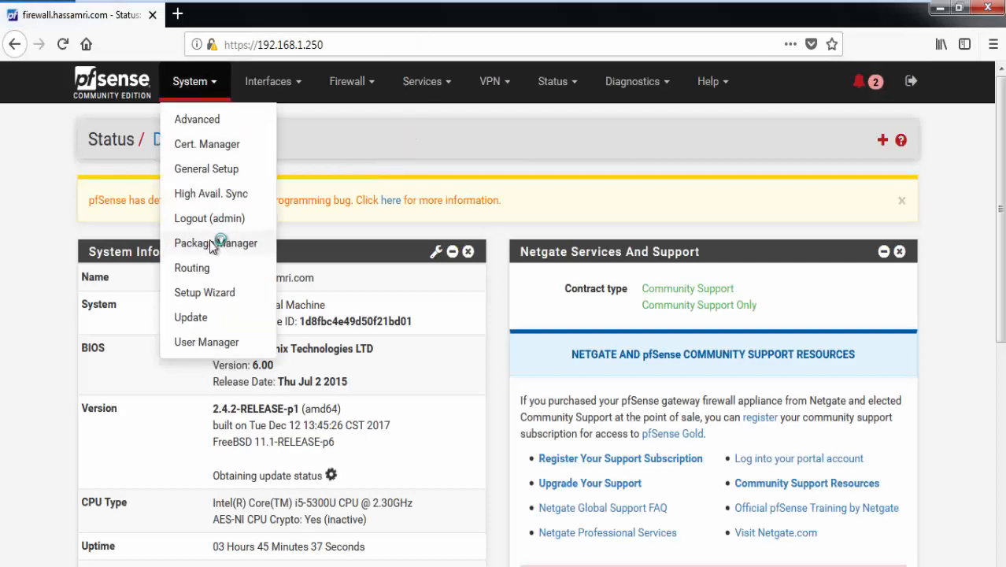
left_click(211, 244)
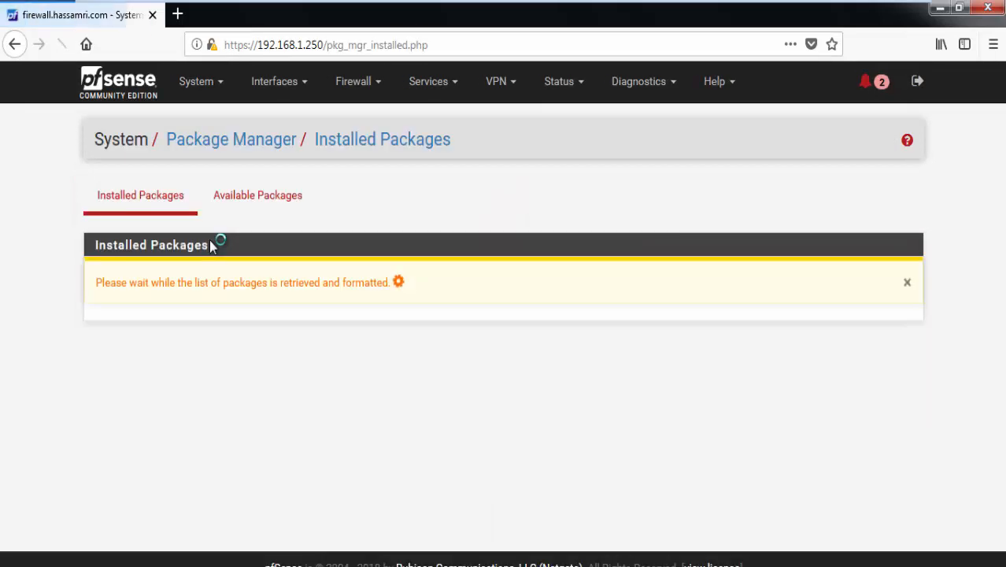
left_click(231, 197)
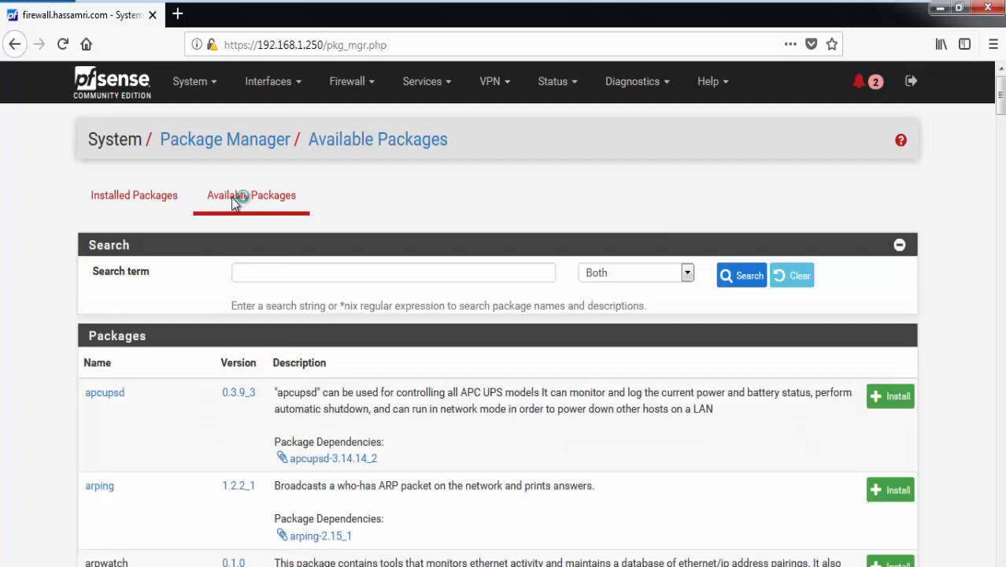
left_click(318, 281)
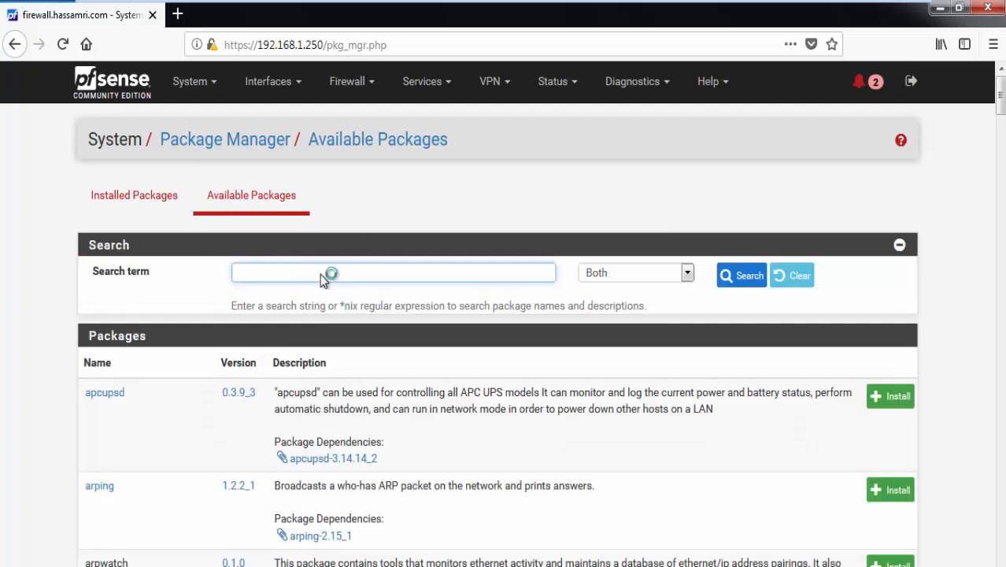
type("snort")
left_click(732, 275)
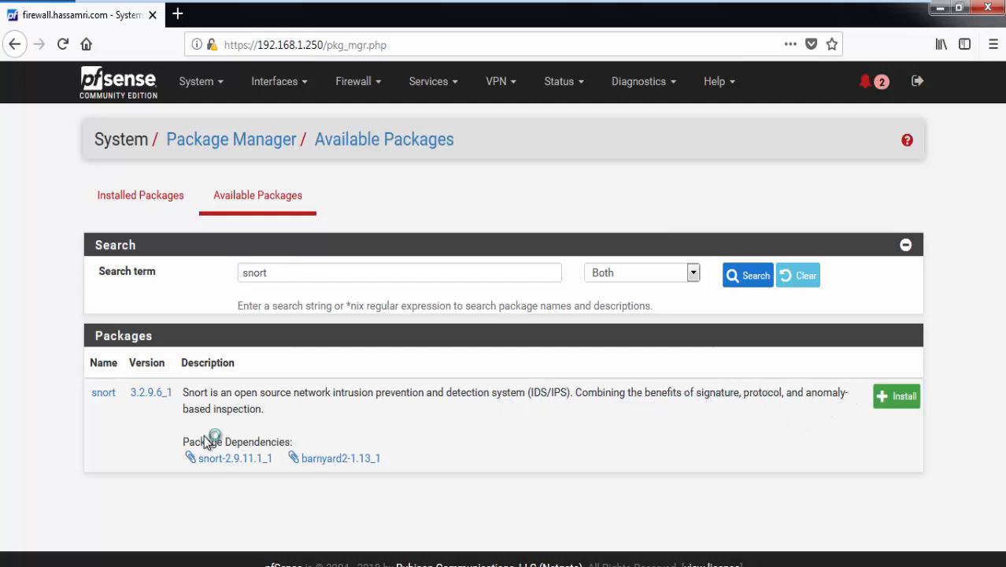
Step: Install the pfSense-pkg-snort package
left_click(882, 399)
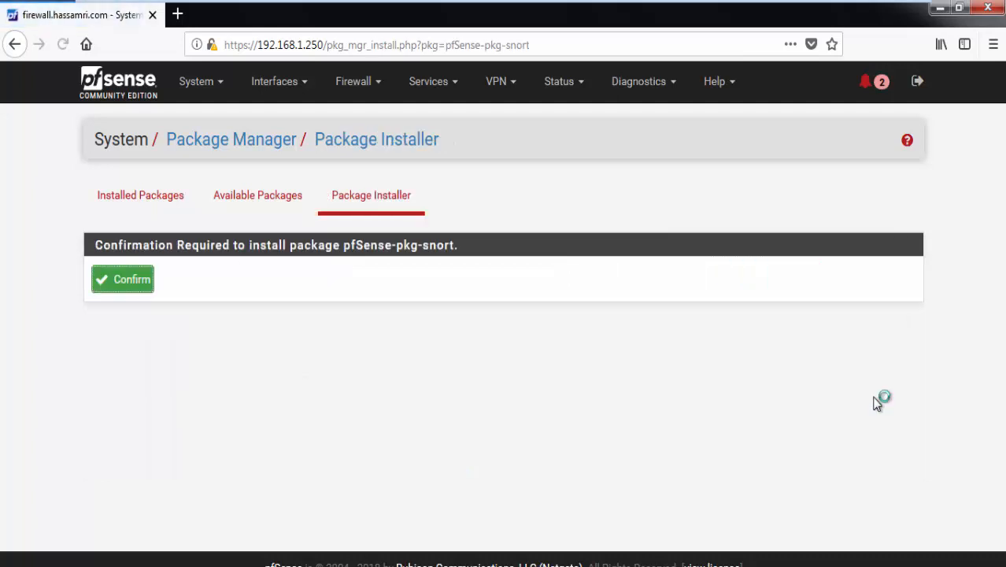
left_click(118, 283)
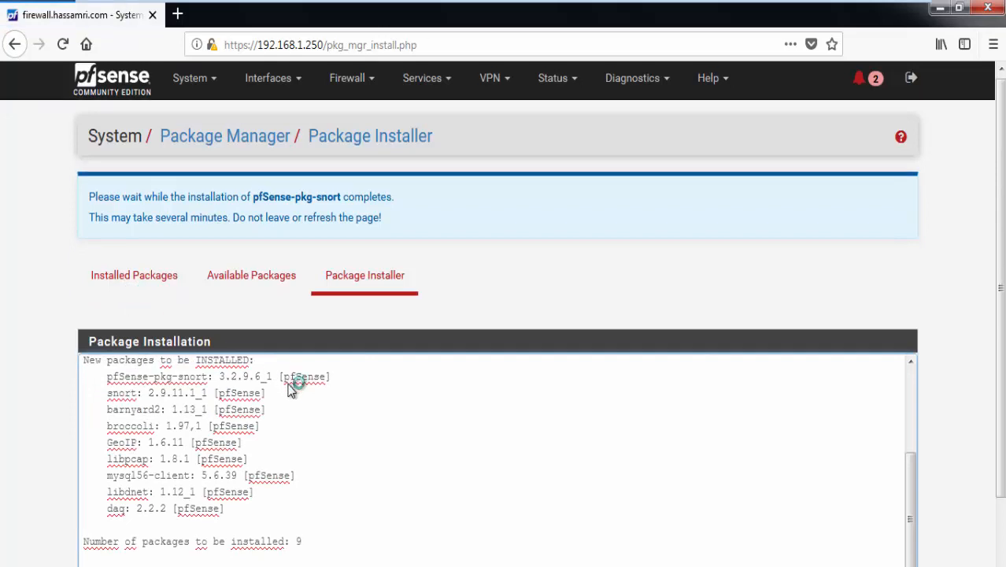
scroll(292, 382, "down", 2)
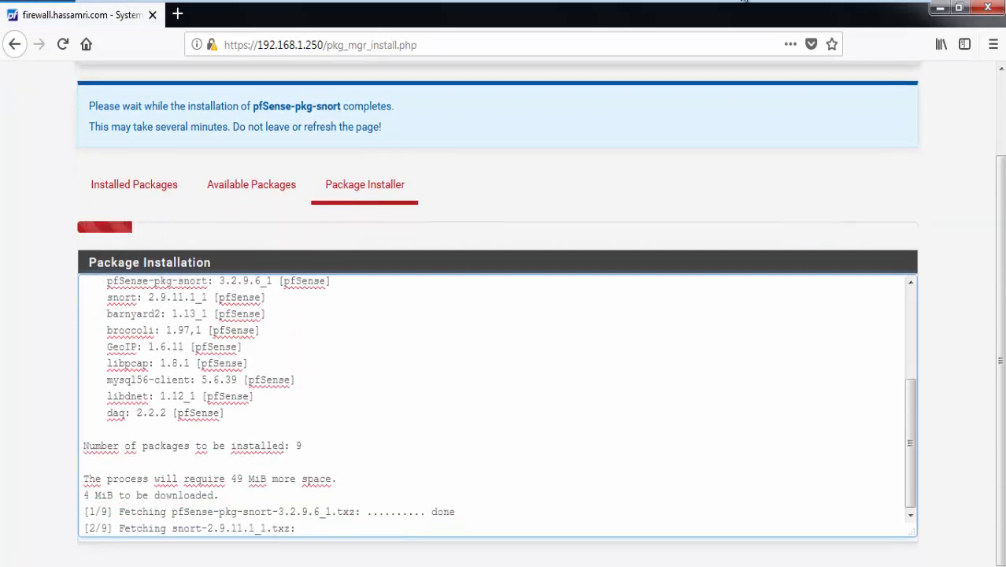
Step: Leave the VM's full-screen view and switch to the Opera browser on the host
mouse_move(818, 7)
left_click(897, 13)
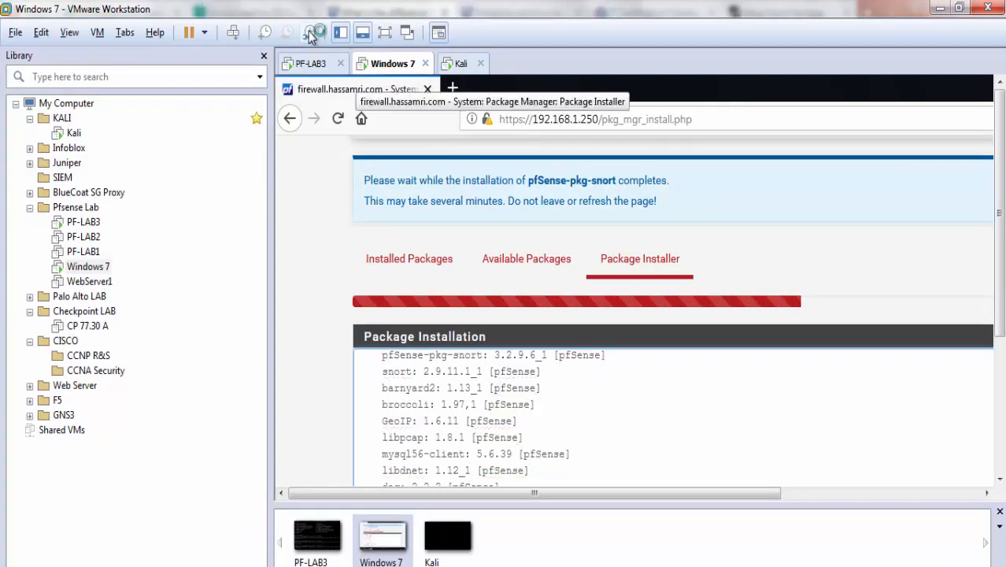
left_click(387, 30)
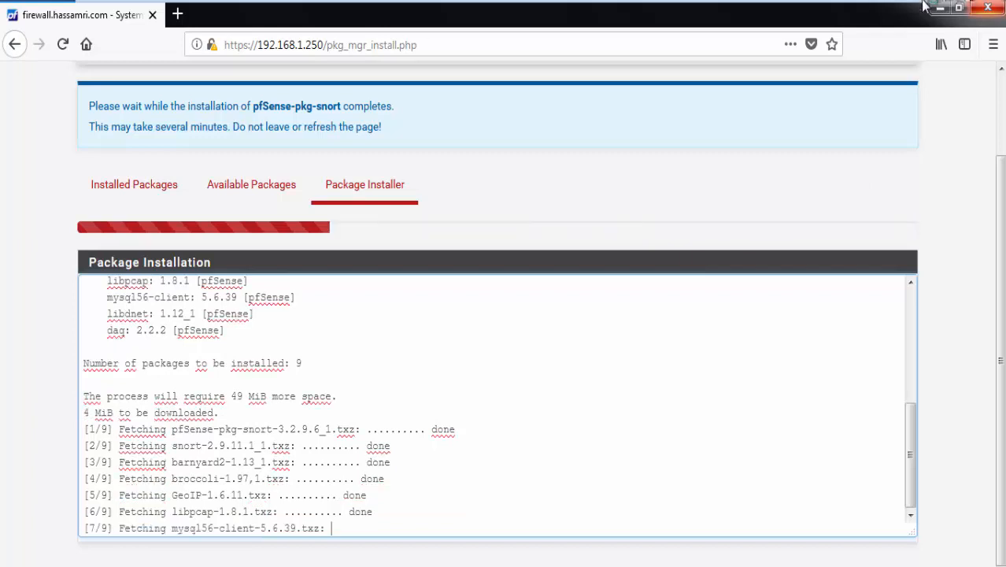
mouse_move(857, 6)
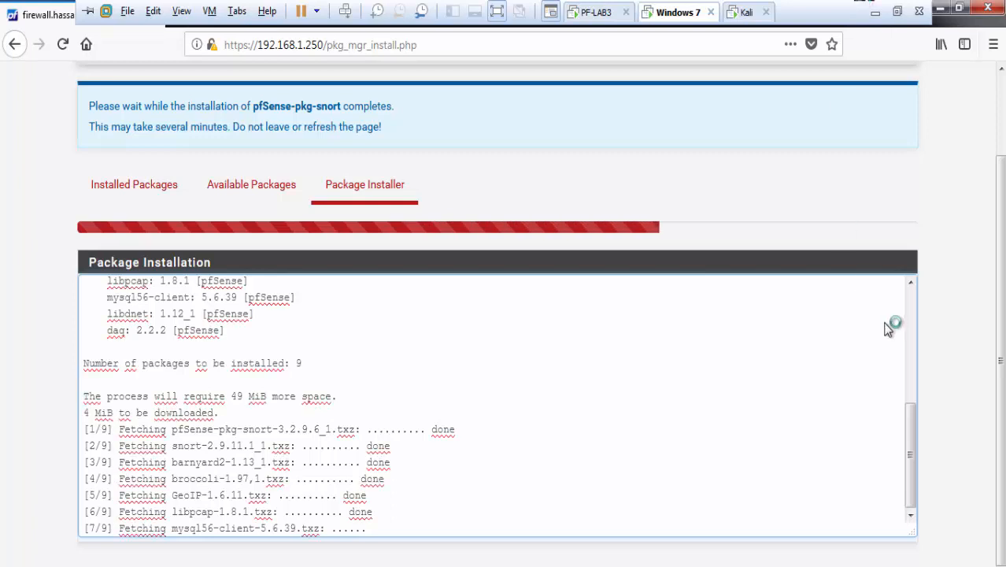
left_click(894, 10)
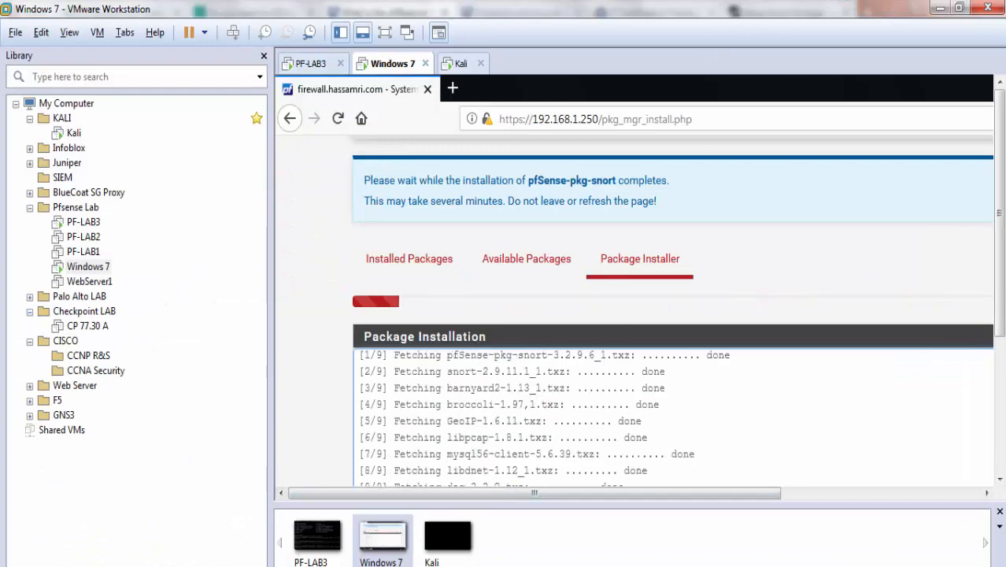
key("alt+Tab")
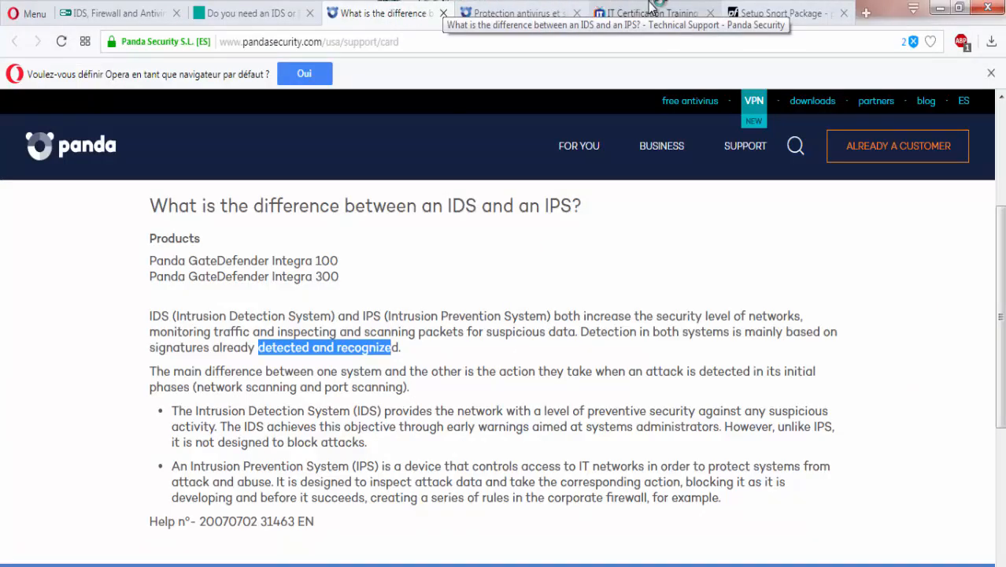
Step: Switch to the ITProTV course library and scroll to the Amazon, Cisco and CompTIA category bars
left_click(650, 11)
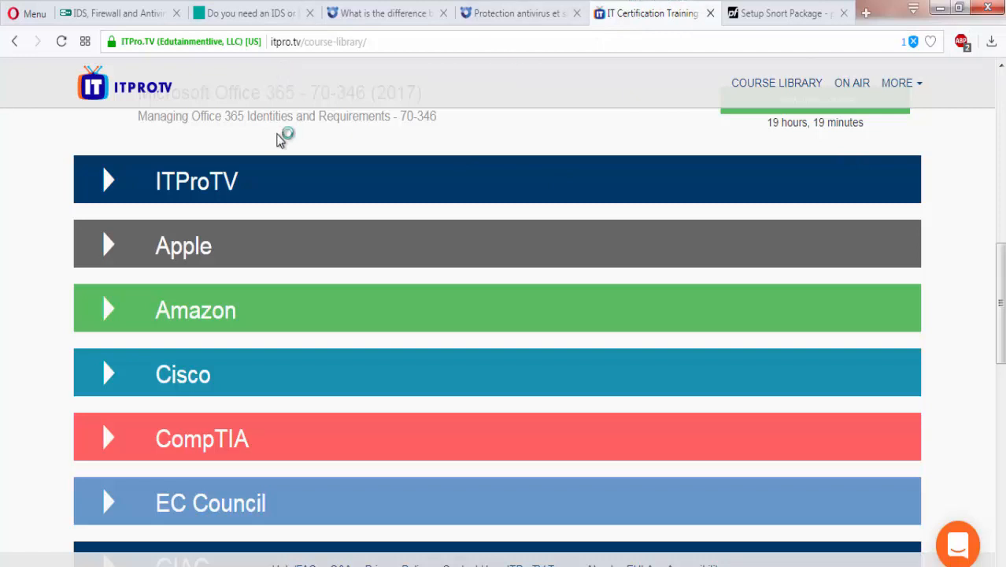
scroll(460, 147, "up", 1)
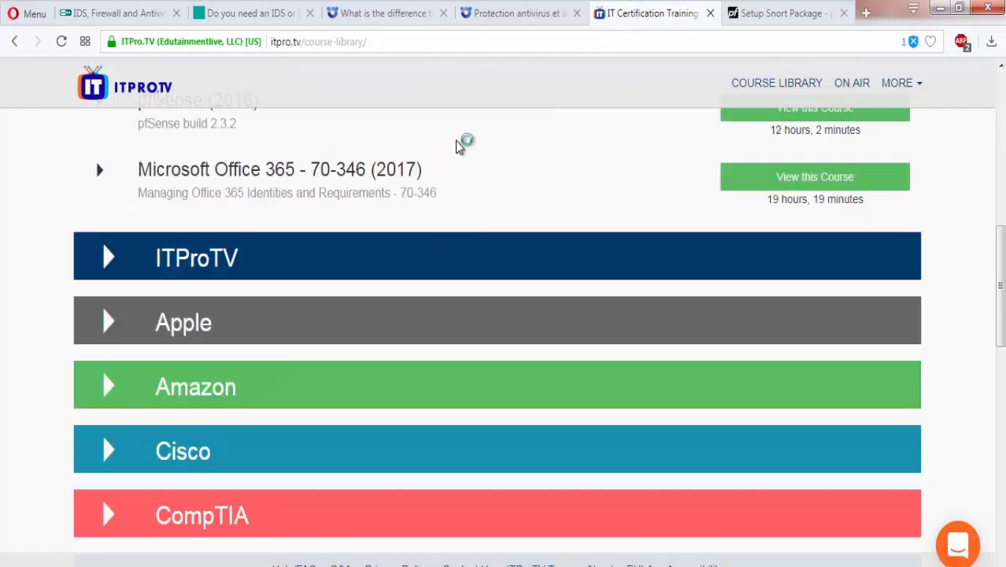
scroll(460, 147, "down", 3)
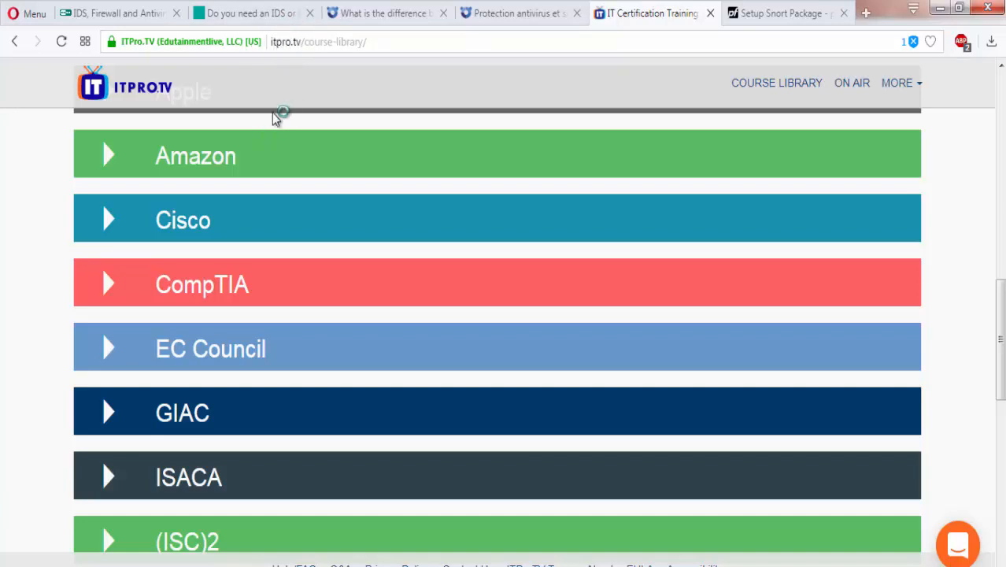
left_click(190, 162)
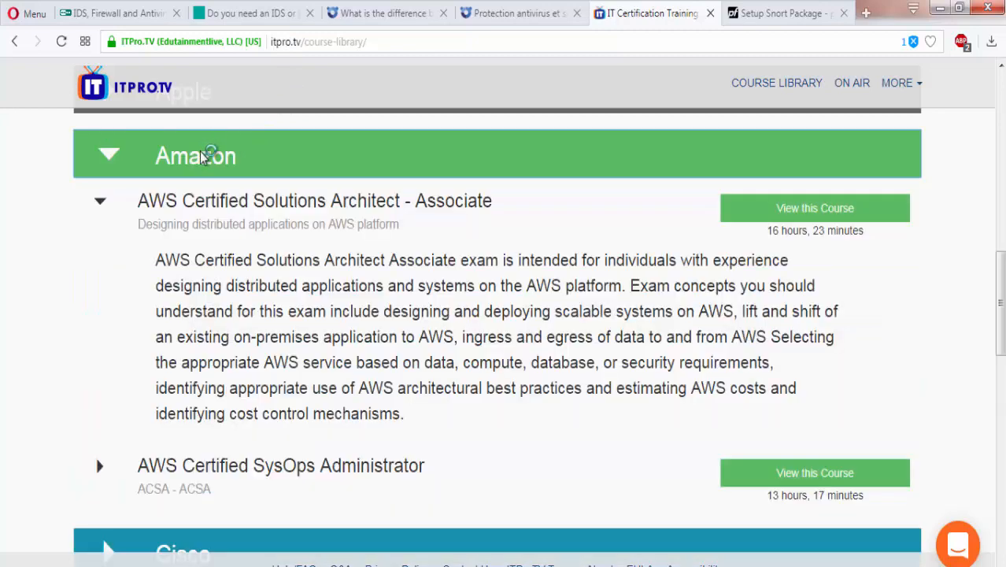
left_click(197, 160)
scroll(198, 265, "down", 1)
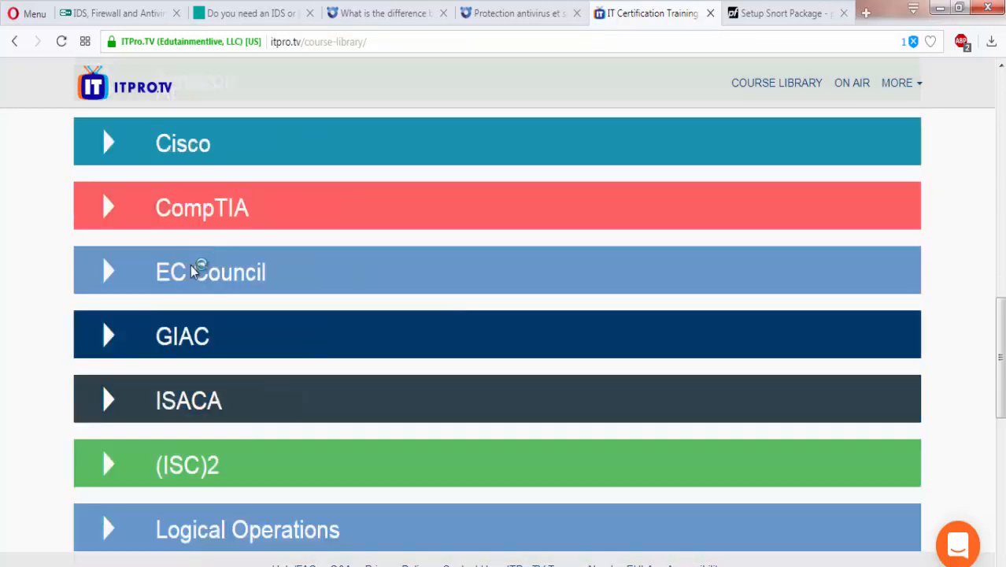
scroll(181, 346, "down", 3)
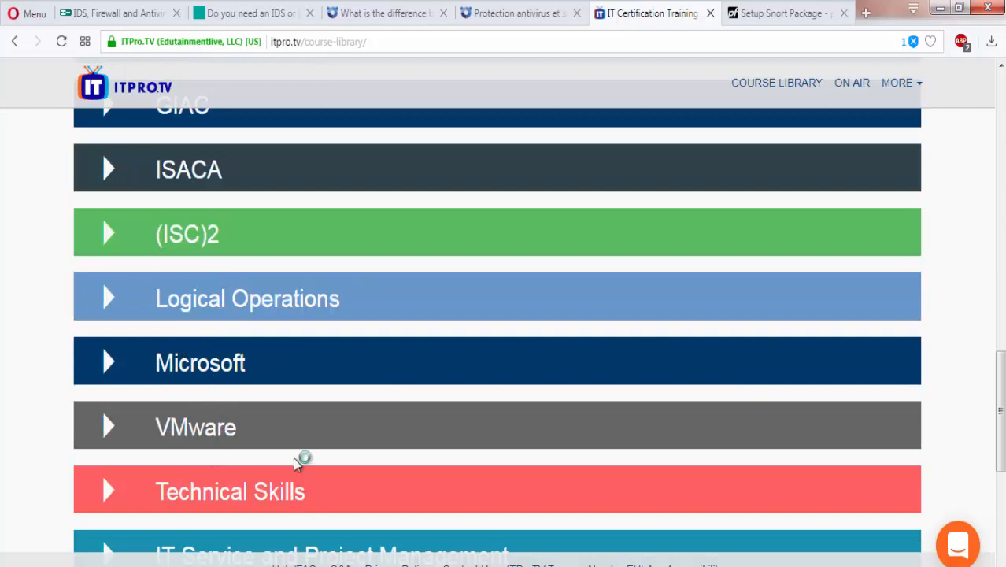
scroll(296, 463, "down", 2)
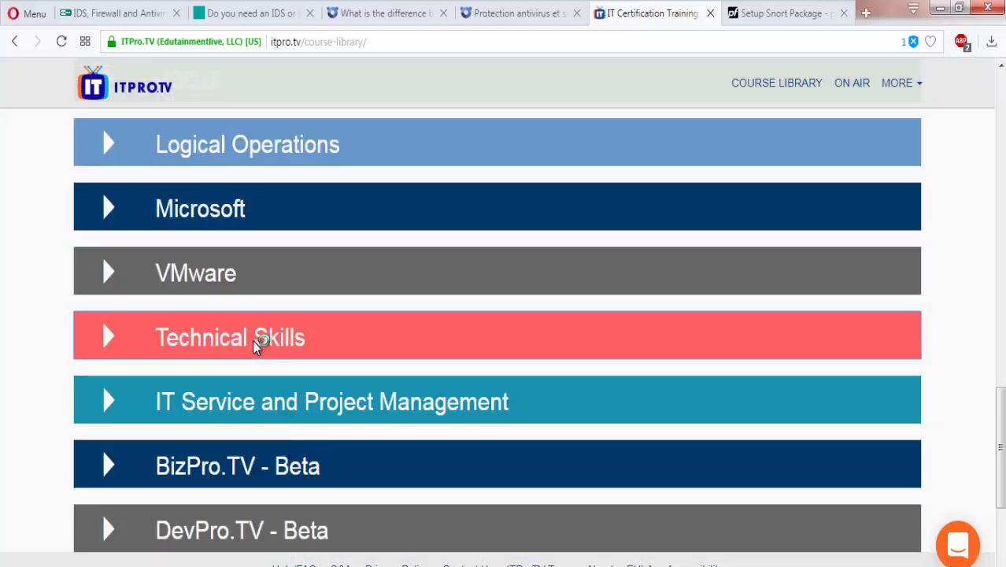
left_click(254, 344)
scroll(254, 344, "down", 3)
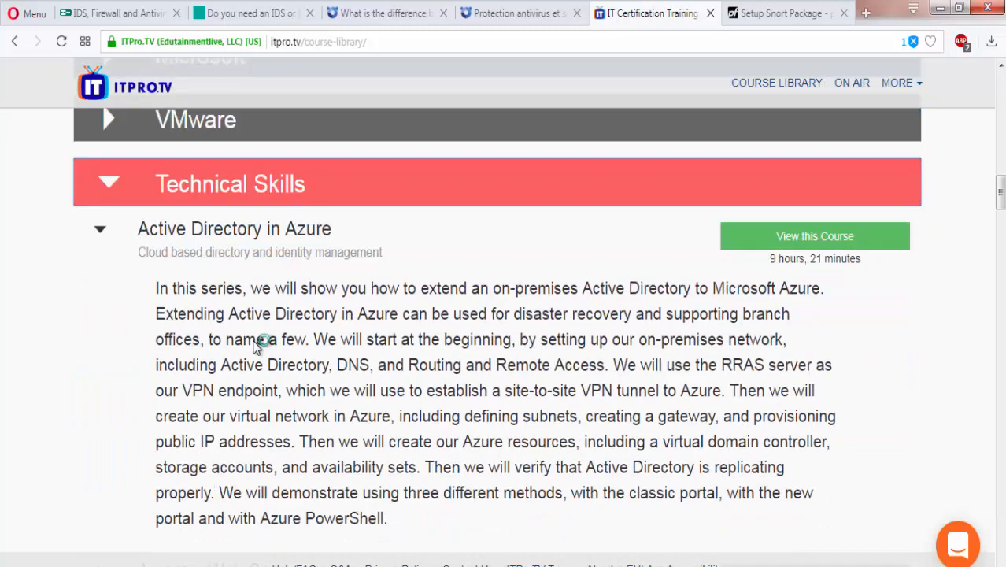
scroll(254, 344, "up", 2)
scroll(254, 344, "down", 2)
scroll(265, 296, "up", 1)
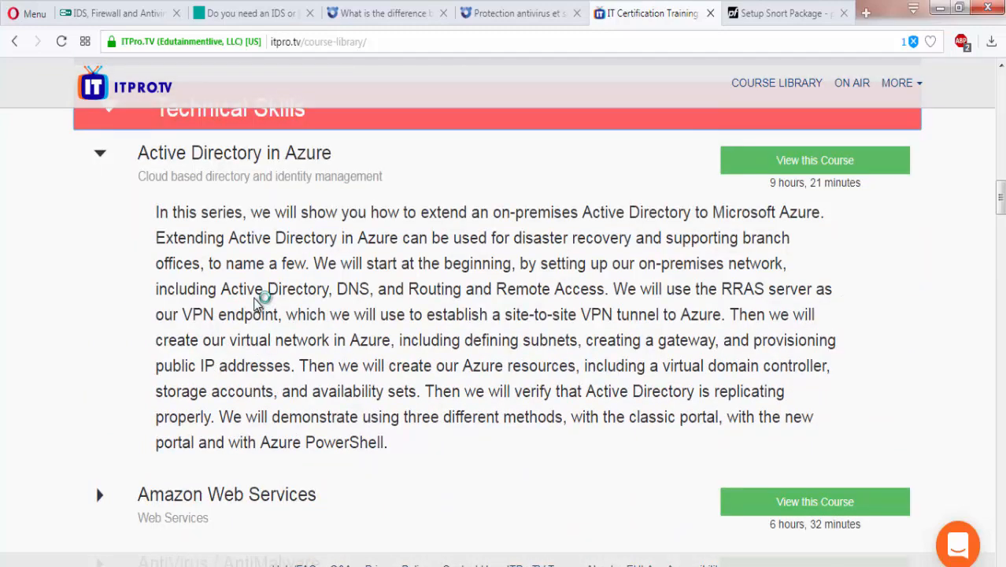
left_click(255, 197)
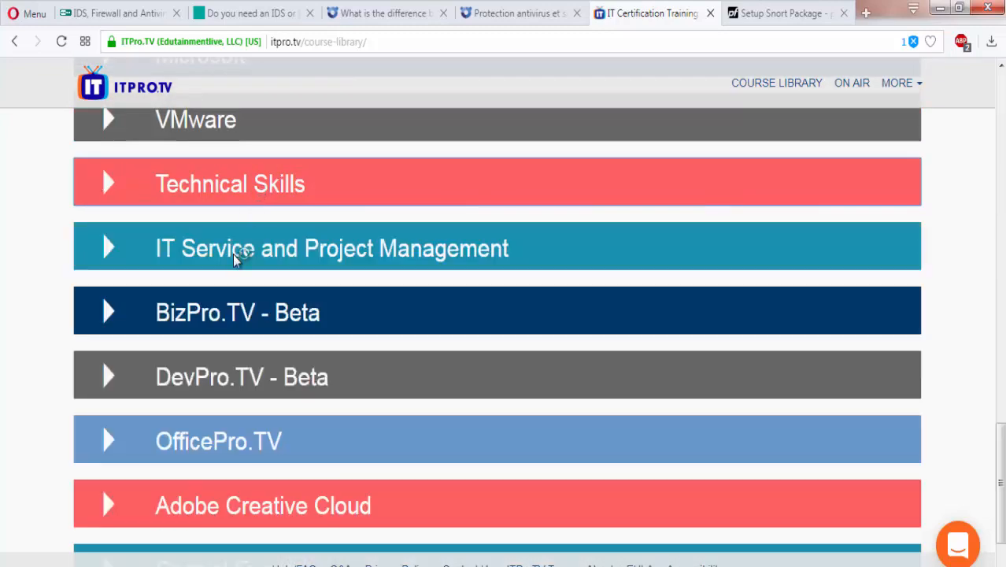
scroll(236, 267, "down", 2)
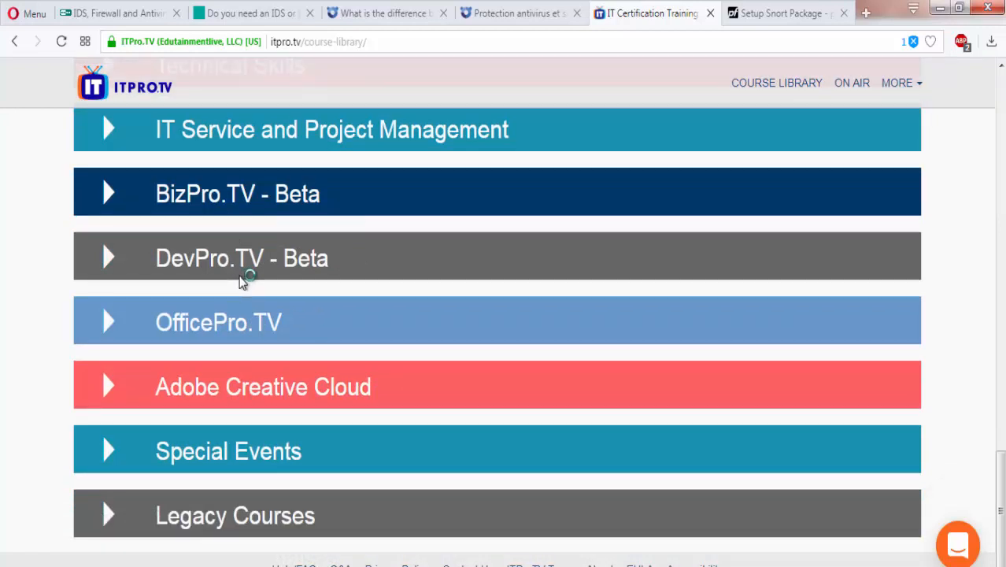
scroll(240, 282, "up", 3)
scroll(241, 282, "up", 3)
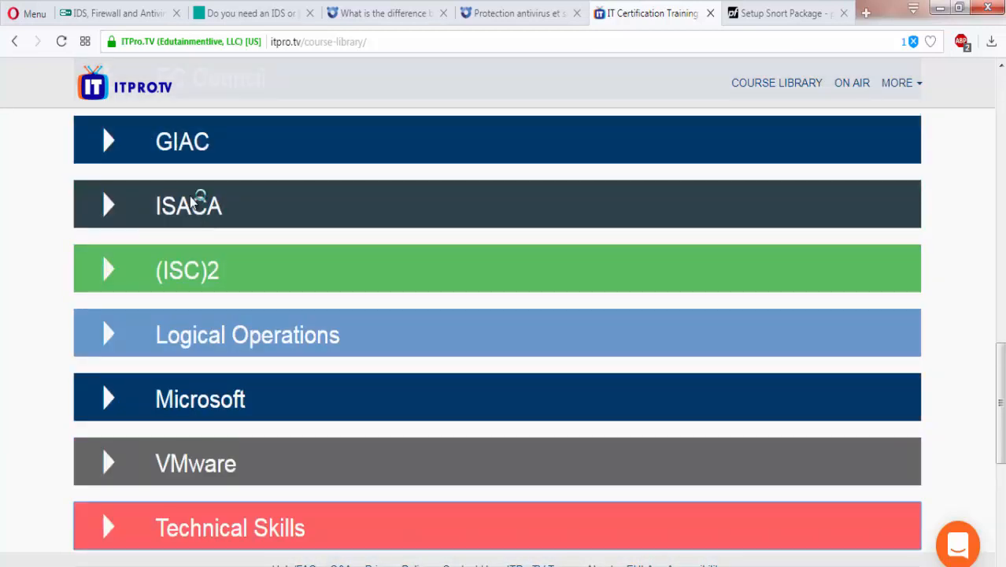
left_click(196, 203)
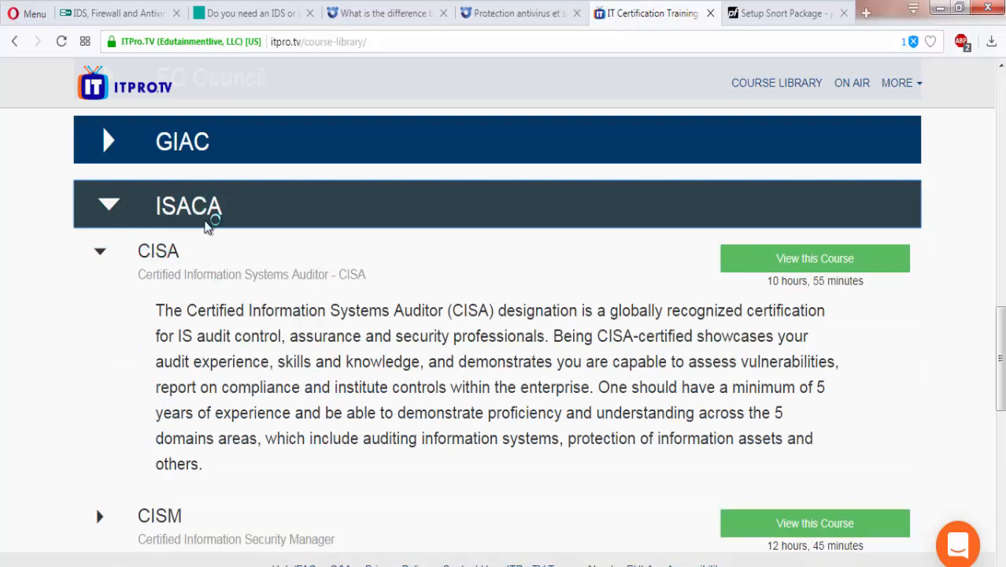
left_click(218, 206)
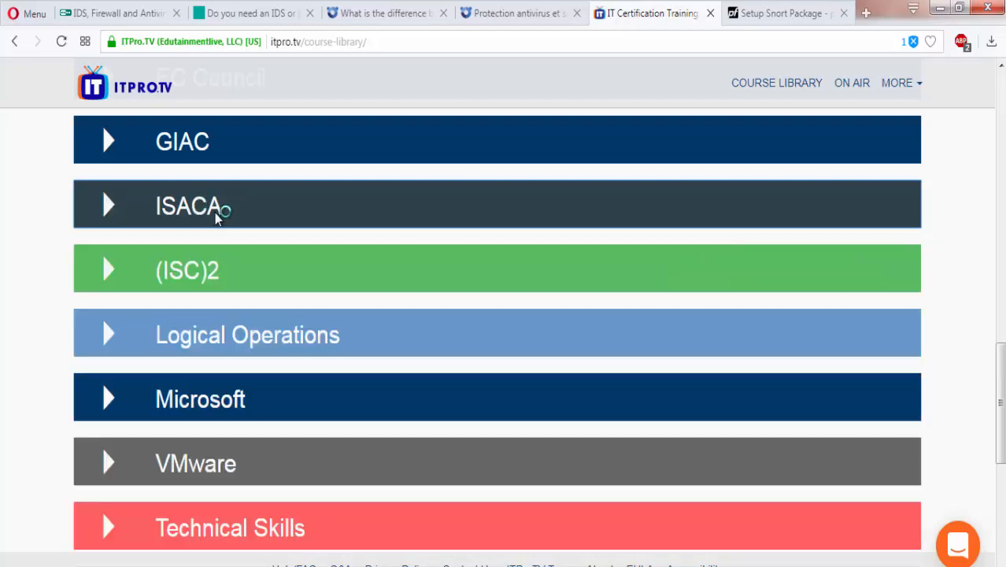
scroll(218, 218, "up", 3)
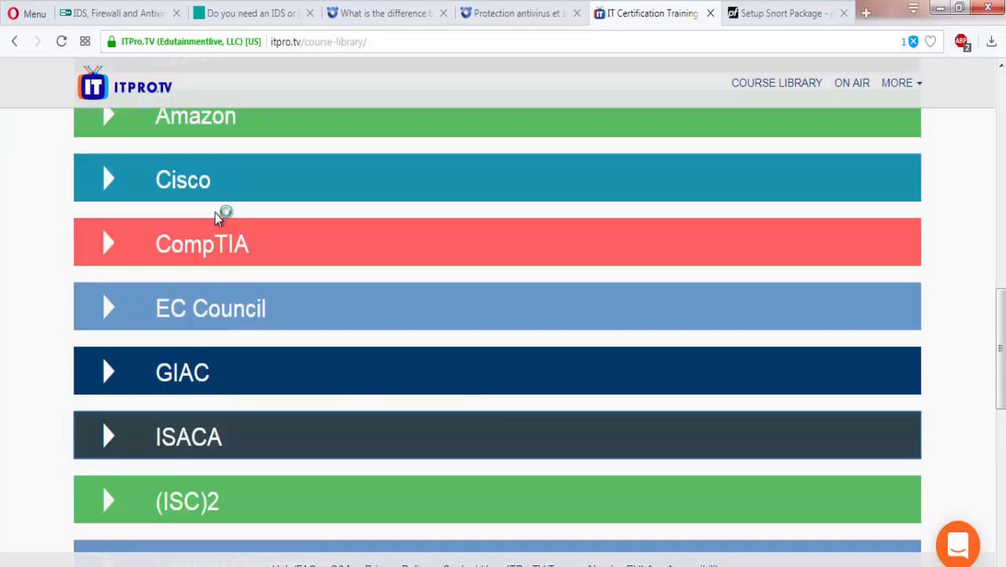
scroll(221, 221, "up", 5)
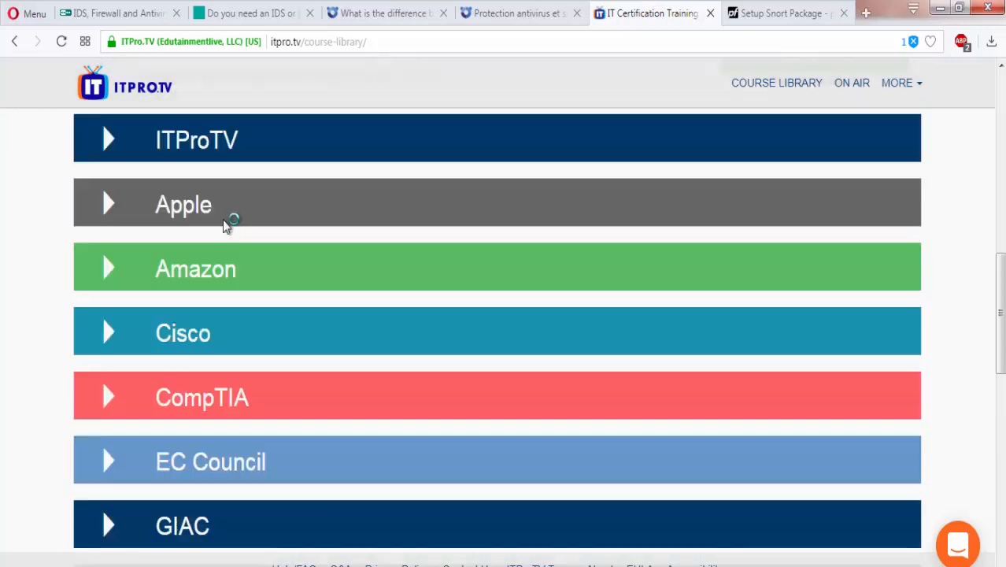
scroll(224, 225, "up", 2)
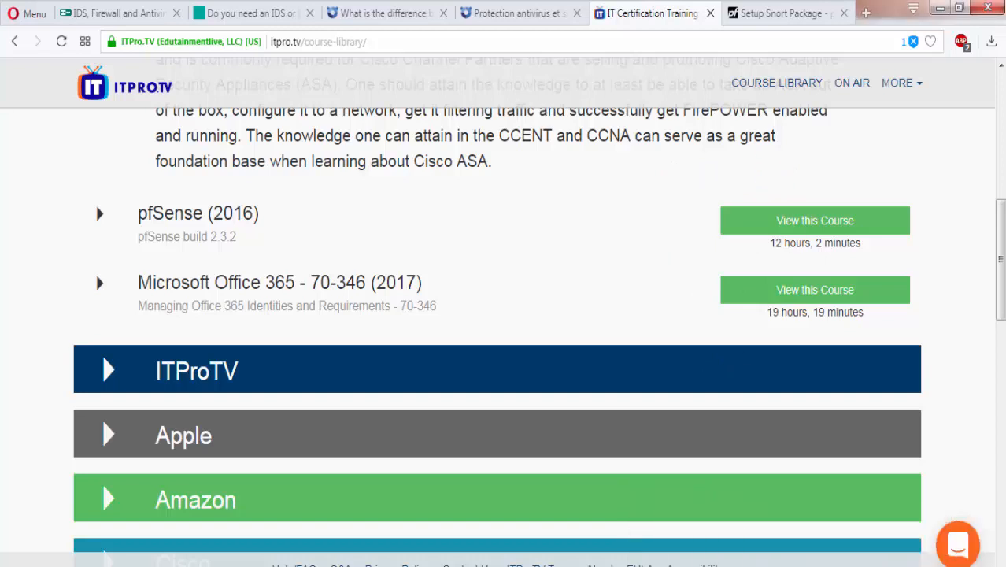
Step: Bring the Windows 7 VM forward in full screen and open pfSense's Services > Snort page
mouse_move(609, 563)
left_click(678, 512)
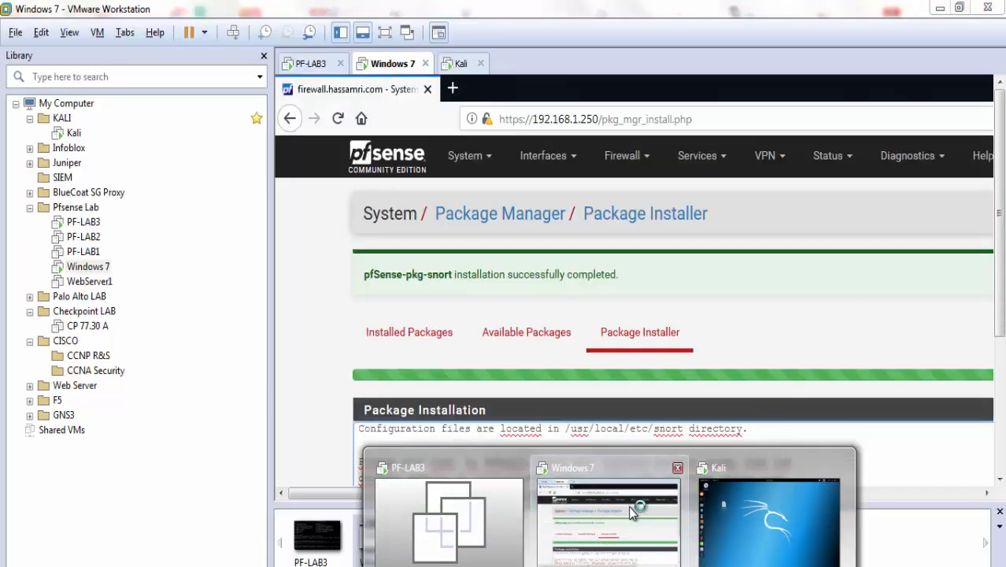
left_click(383, 36)
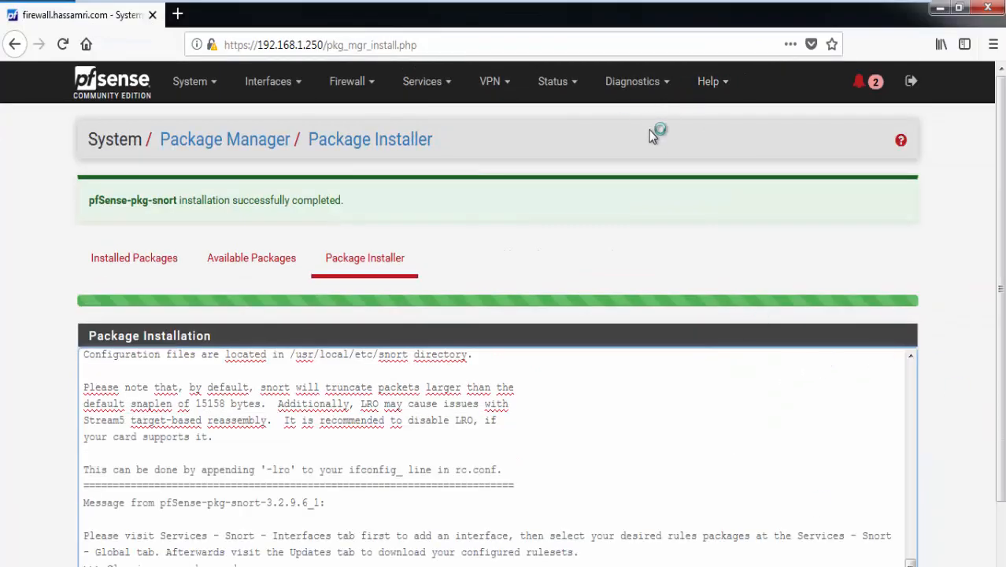
left_click(425, 83)
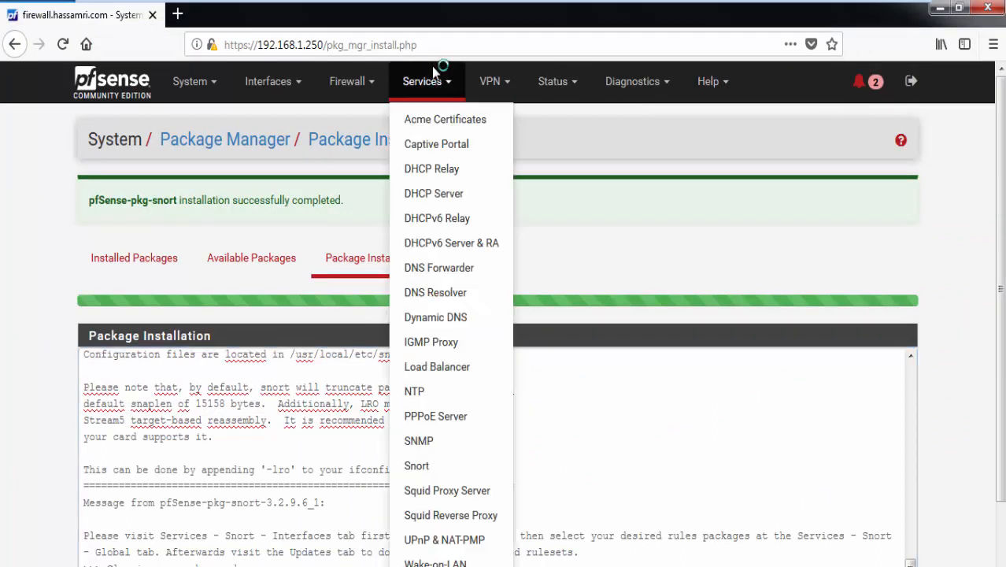
left_click(436, 469)
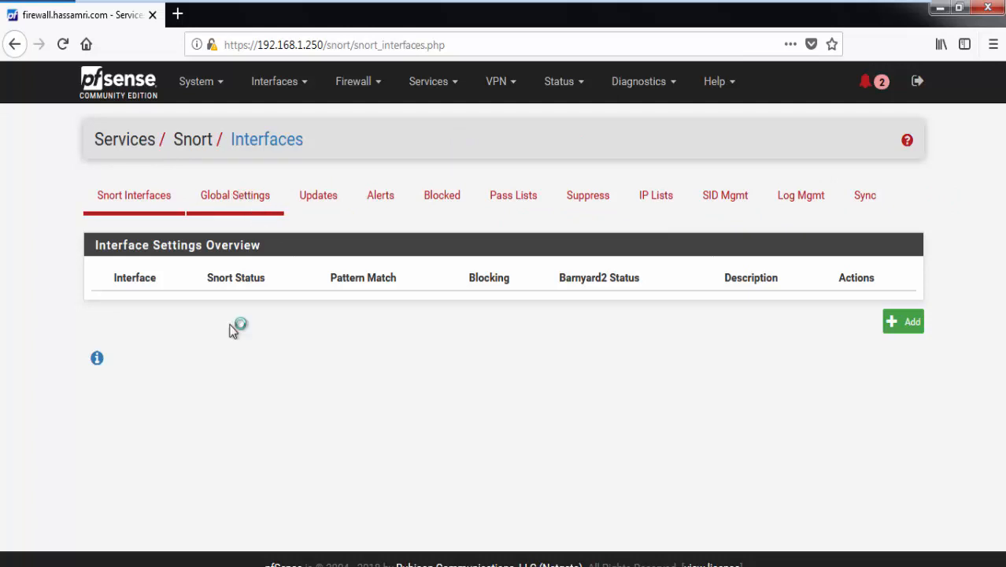
Step: Open Snort's Global Settings page
left_click(211, 203)
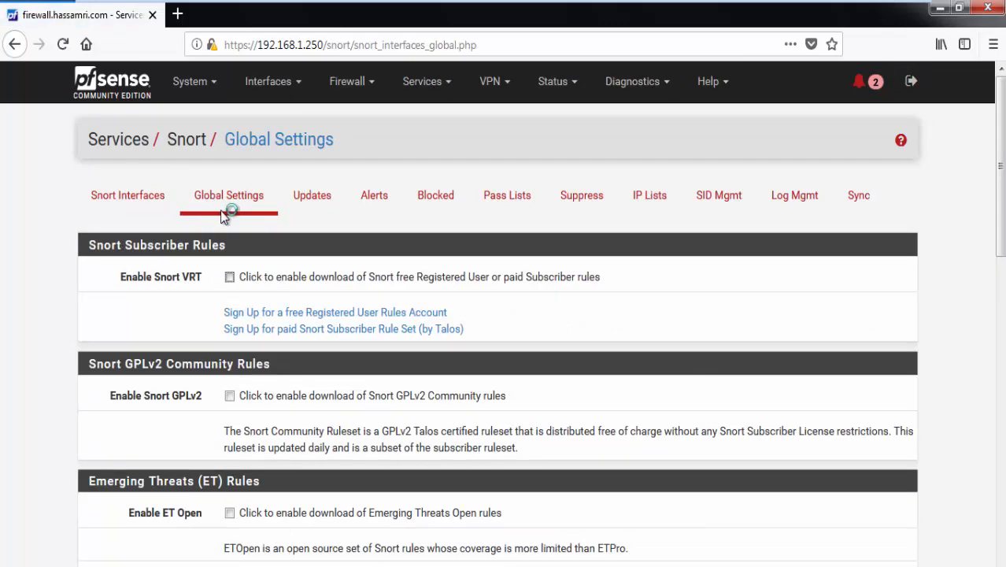
scroll(518, 167, "down", 3)
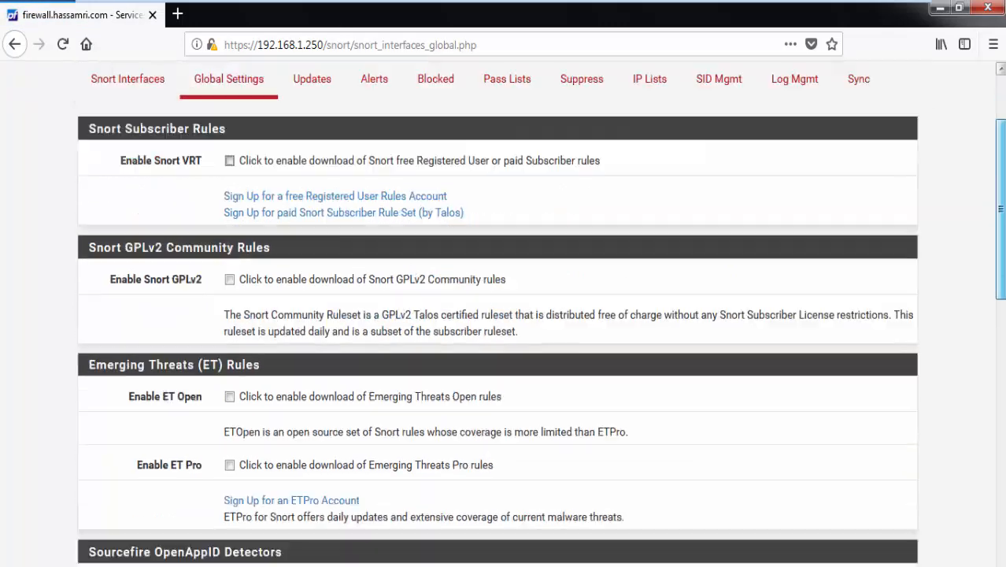
scroll(503, 314, "down", 10)
scroll(504, 315, "up", 12)
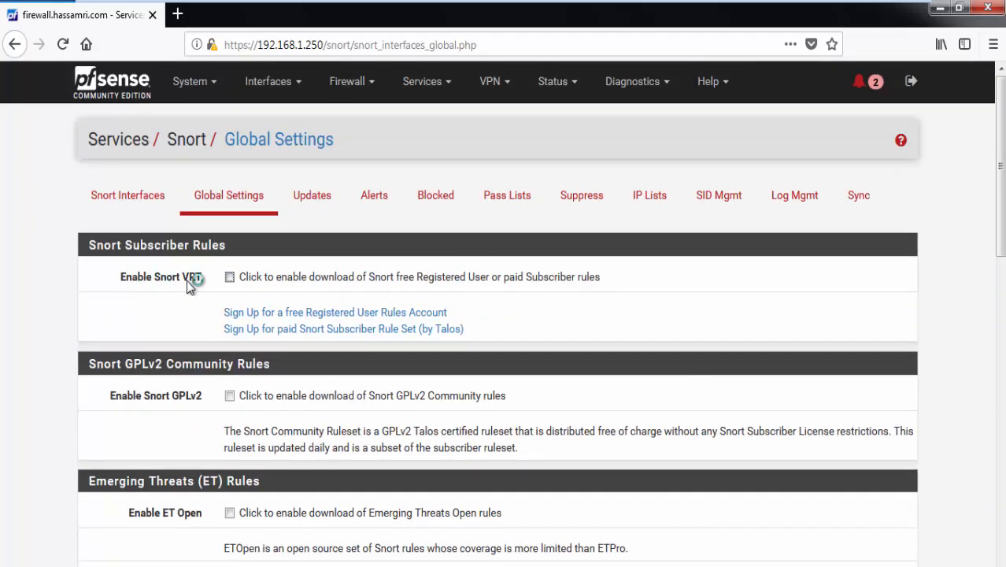
Step: Tick Enable Snort VRT and open the free Registered User sign-up link in a new tab
left_click(249, 280)
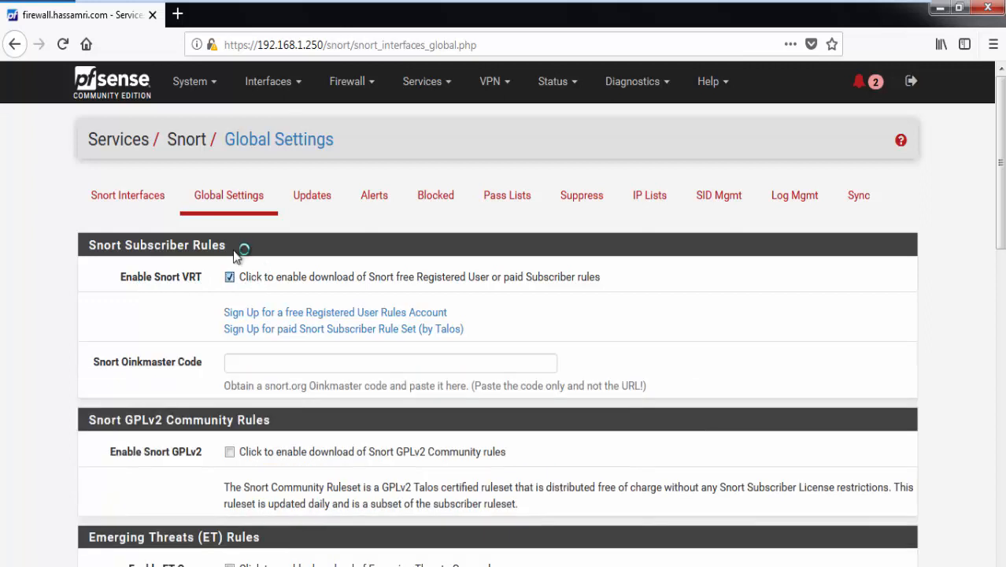
left_click(252, 370)
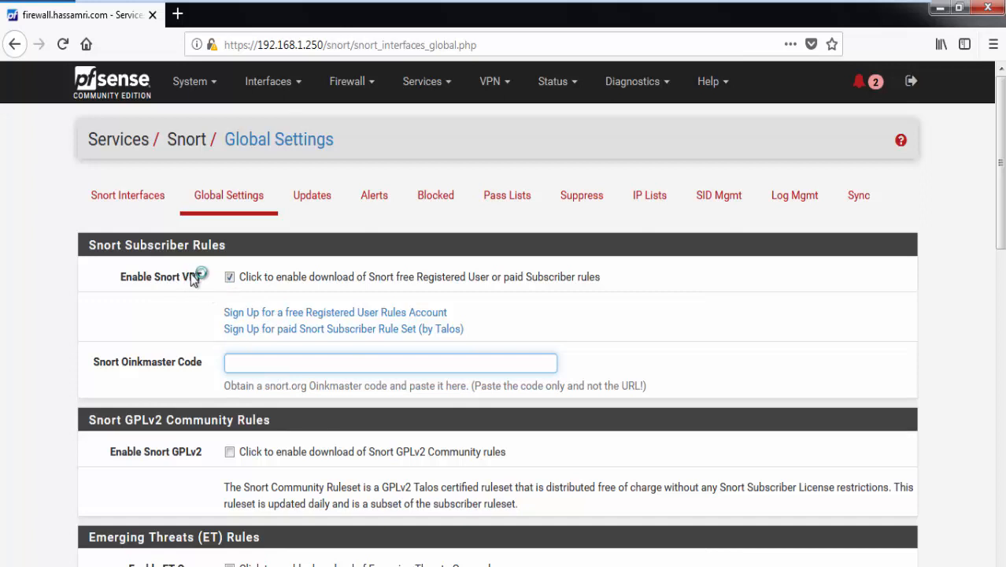
left_click(226, 276)
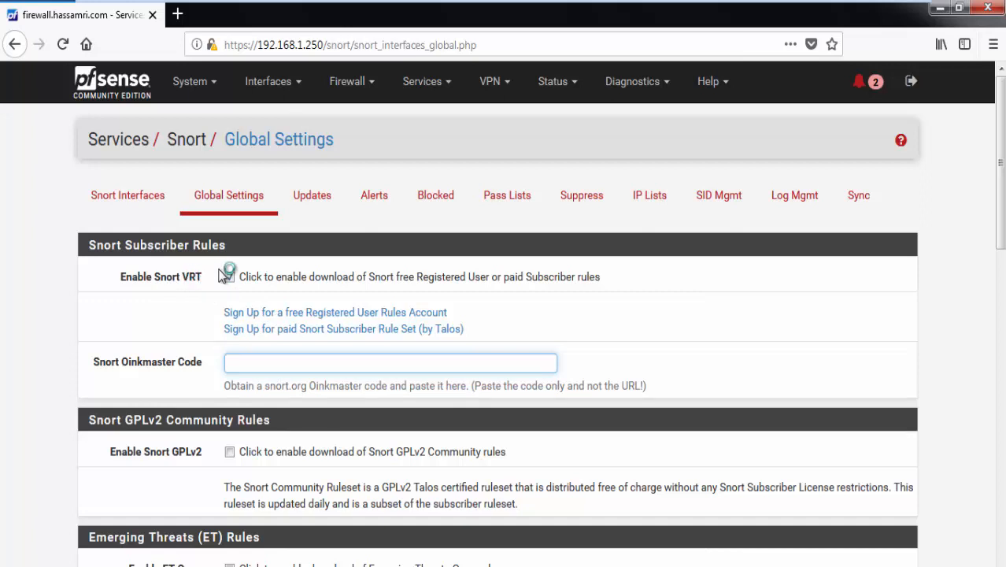
left_click(228, 276)
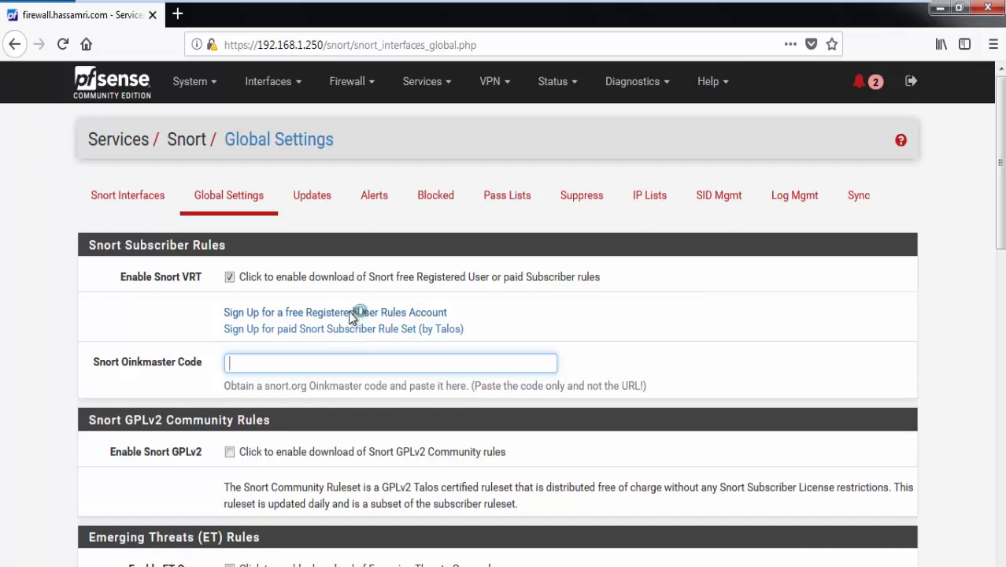
right_click(354, 313)
left_click(373, 322)
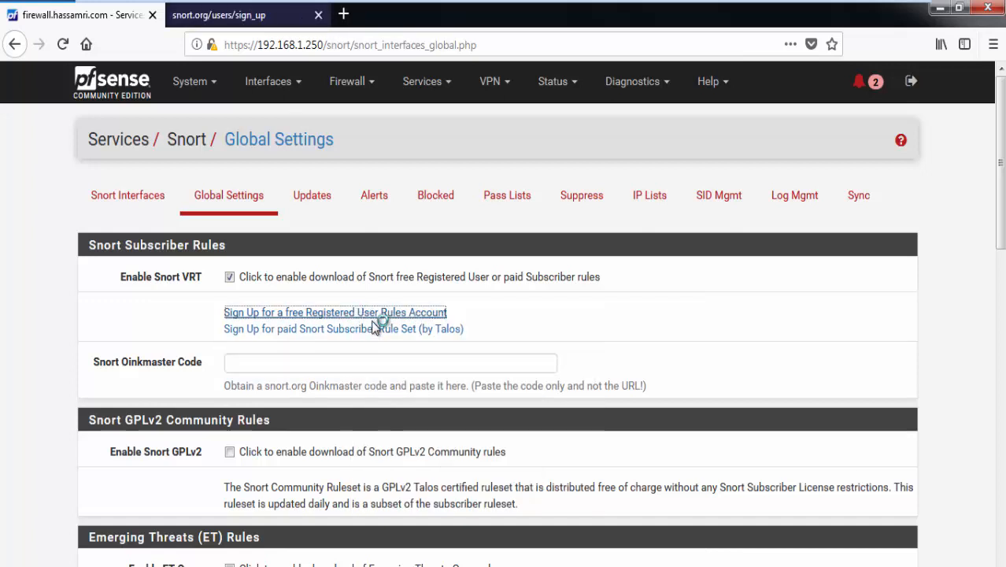
Step: Sign in to snort.org with the account e-mail and password, declining to save it
left_click(246, 22)
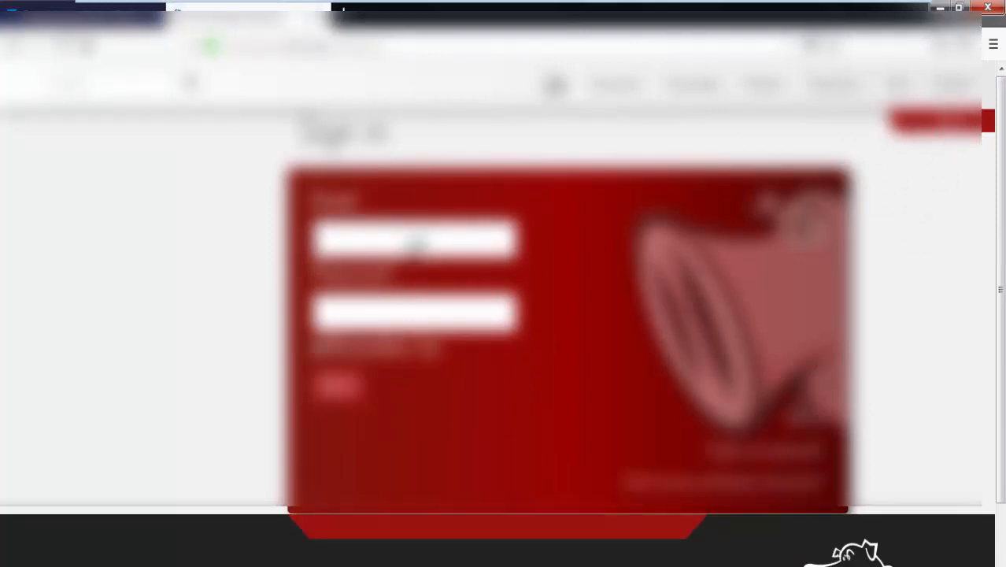
left_click(418, 244)
type("test")
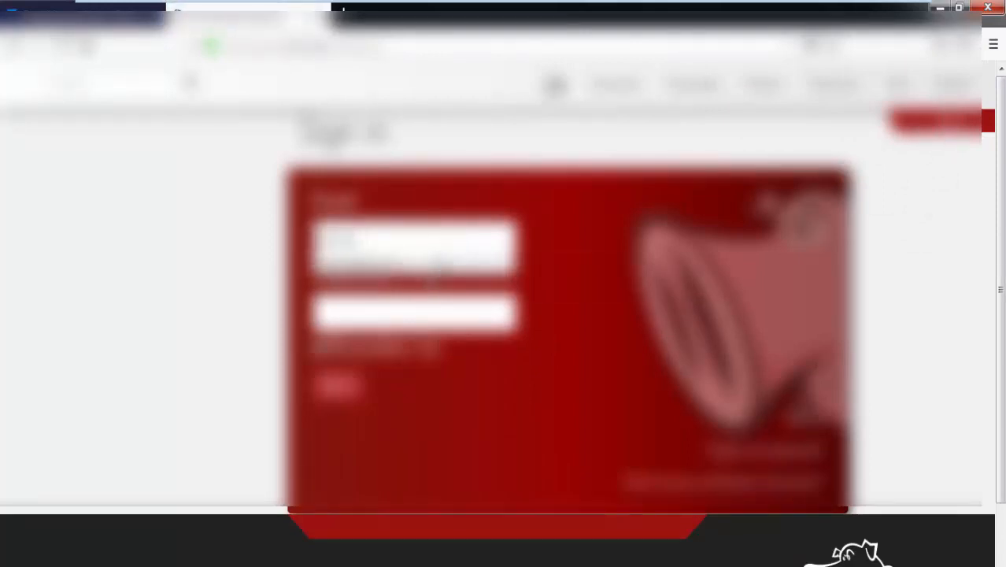
left_click(439, 264)
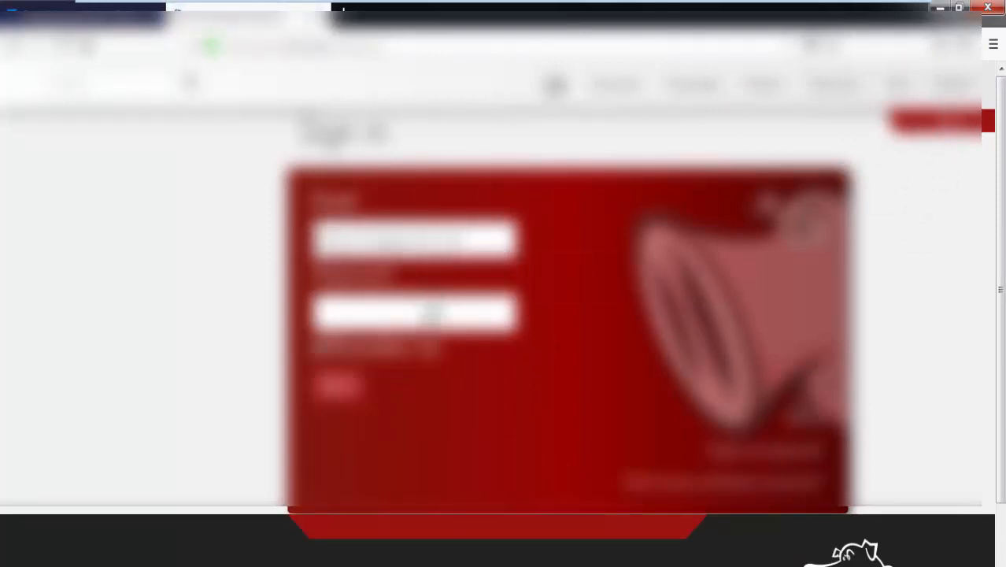
type("password")
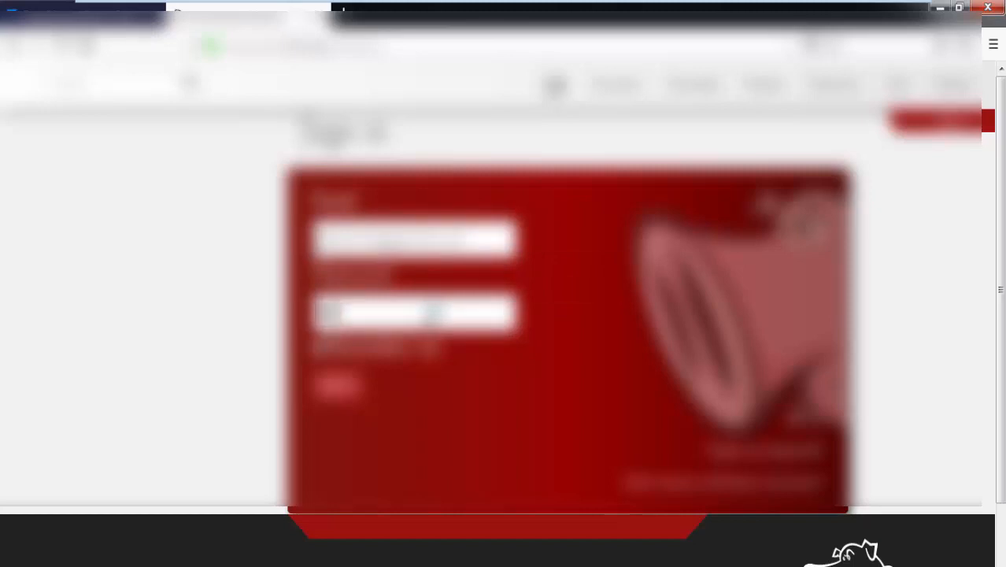
type("**")
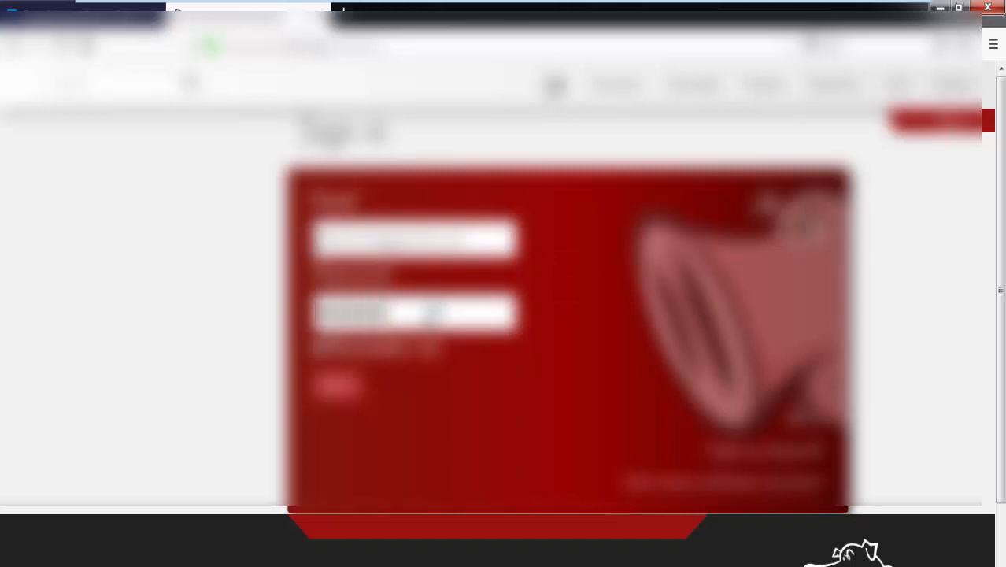
type("**********")
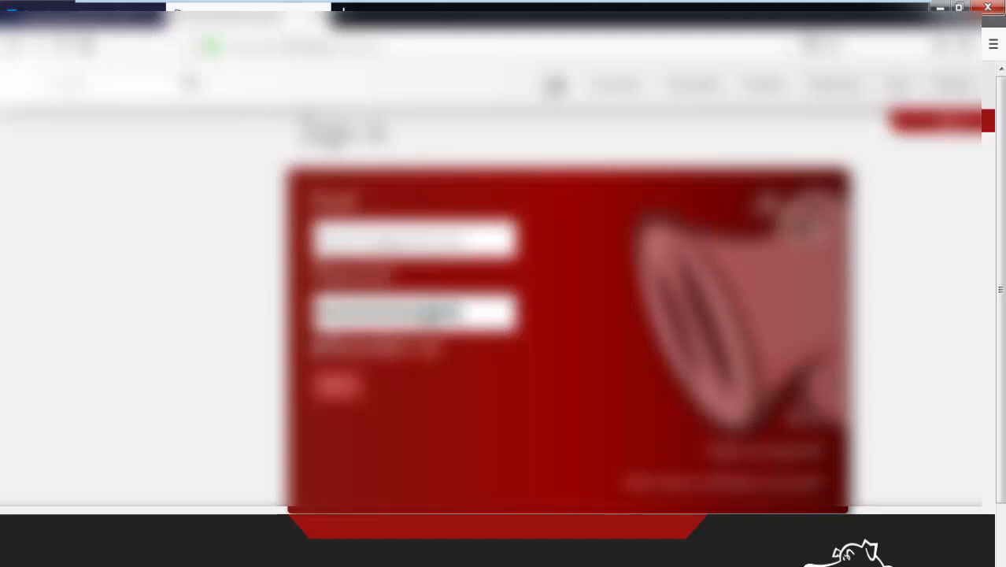
type("****")
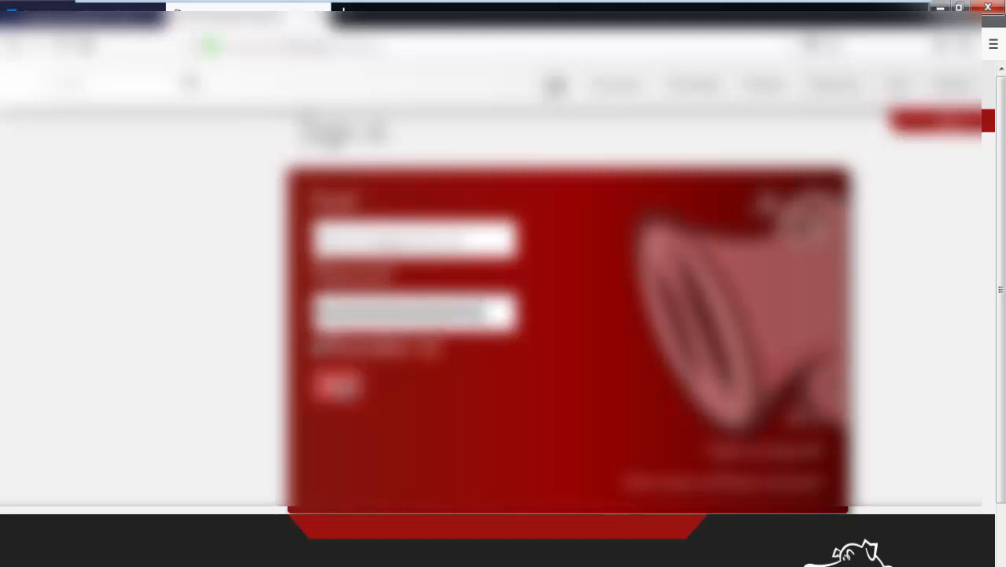
left_click(339, 386)
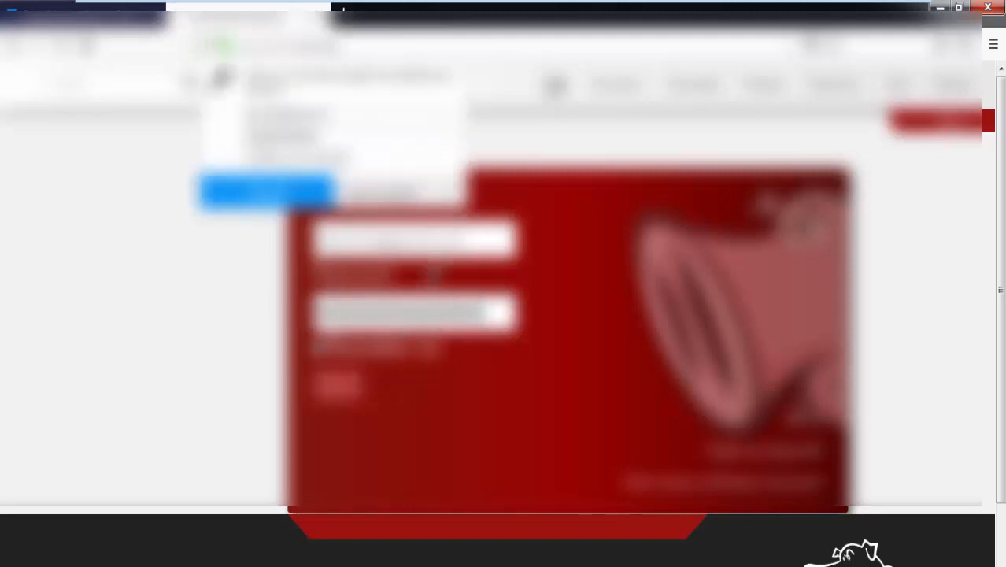
left_click(386, 192)
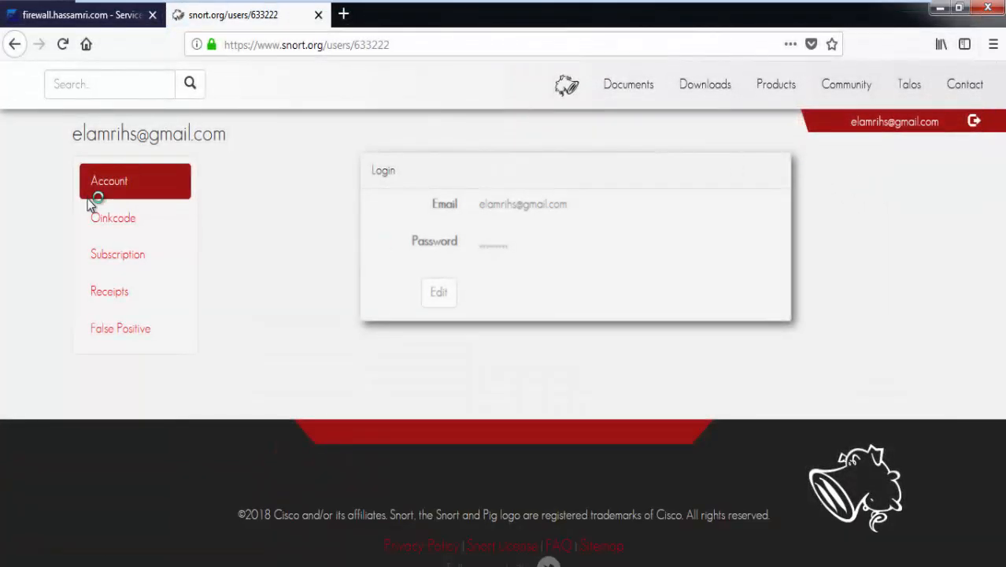
Step: Copy the account's oinkcode from the Oinkcode page and return to the pfSense tab
left_click(114, 218)
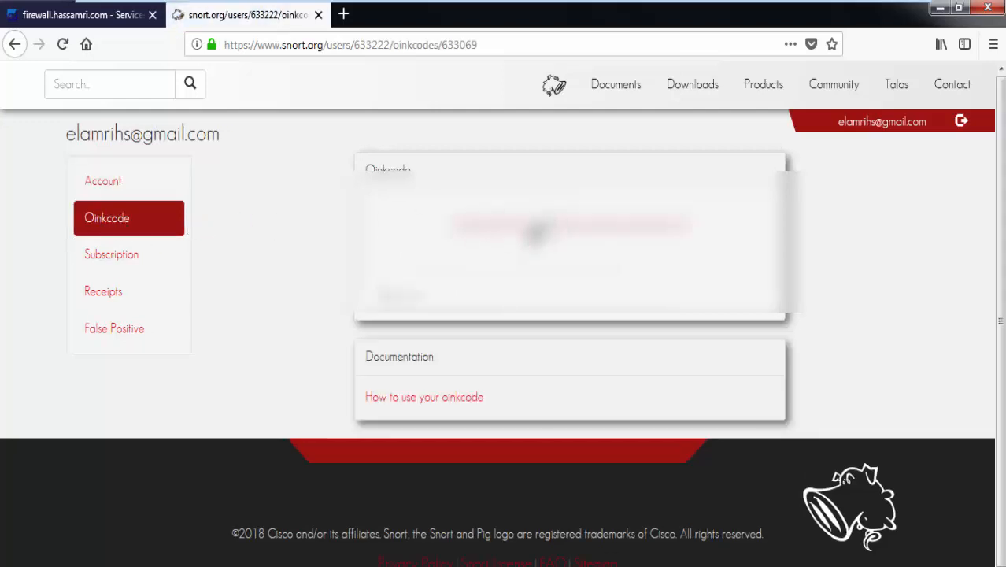
double_click(535, 225)
right_click(535, 226)
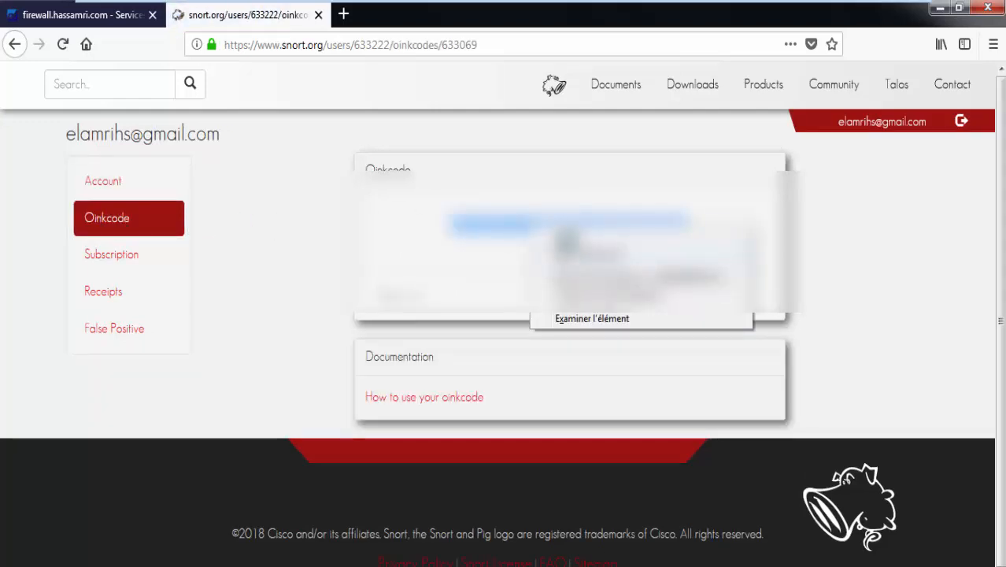
left_click(561, 240)
left_click(124, 17)
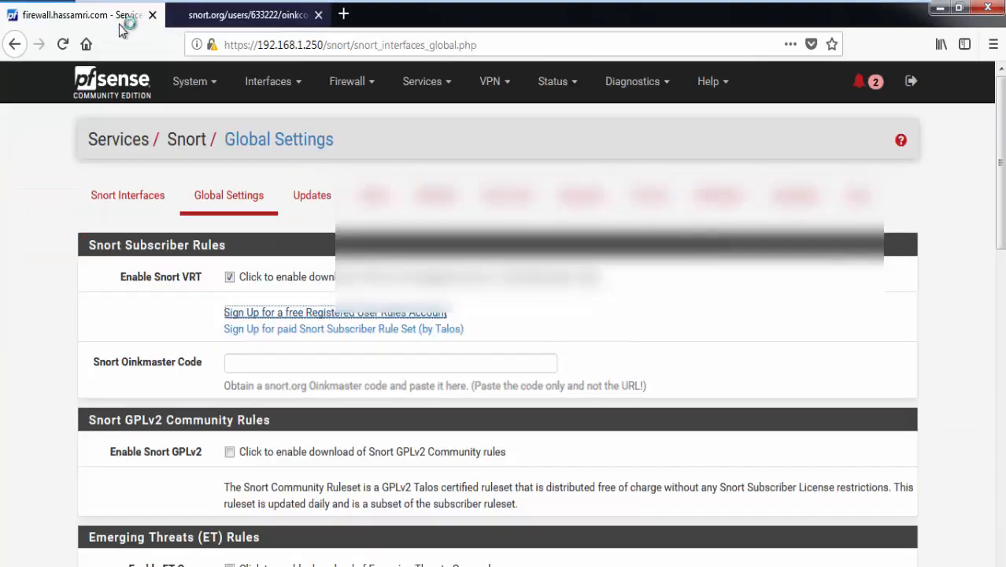
Step: Paste the oinkcode into the Snort Oinkmaster Code field and remove its leading space
left_click(256, 361)
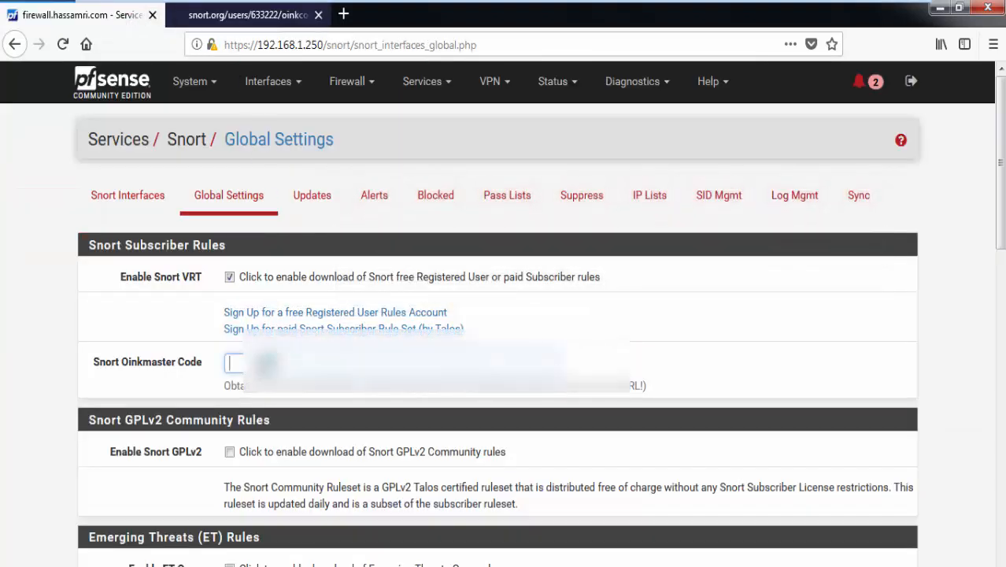
right_click(258, 362)
left_click(296, 433)
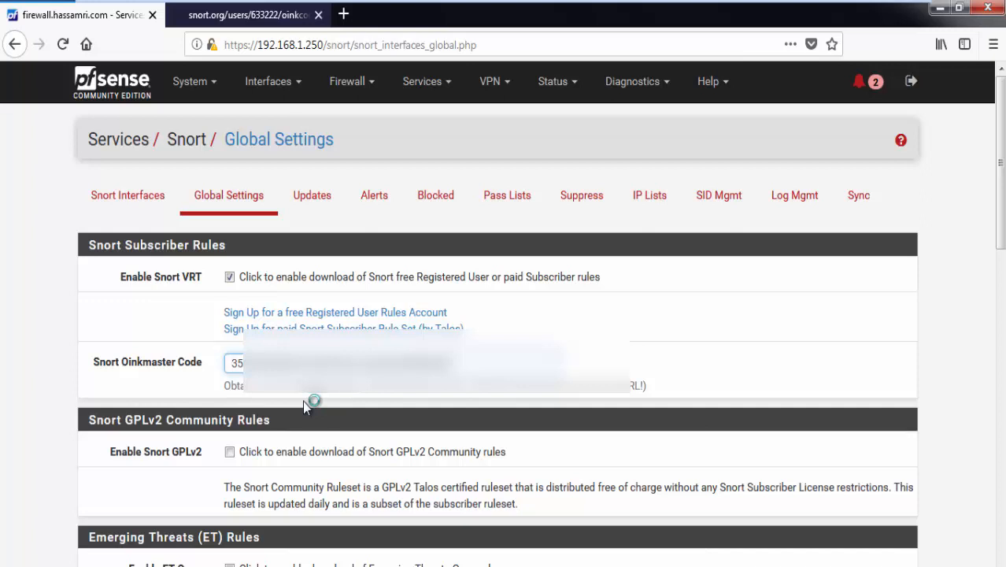
key("BackSpace")
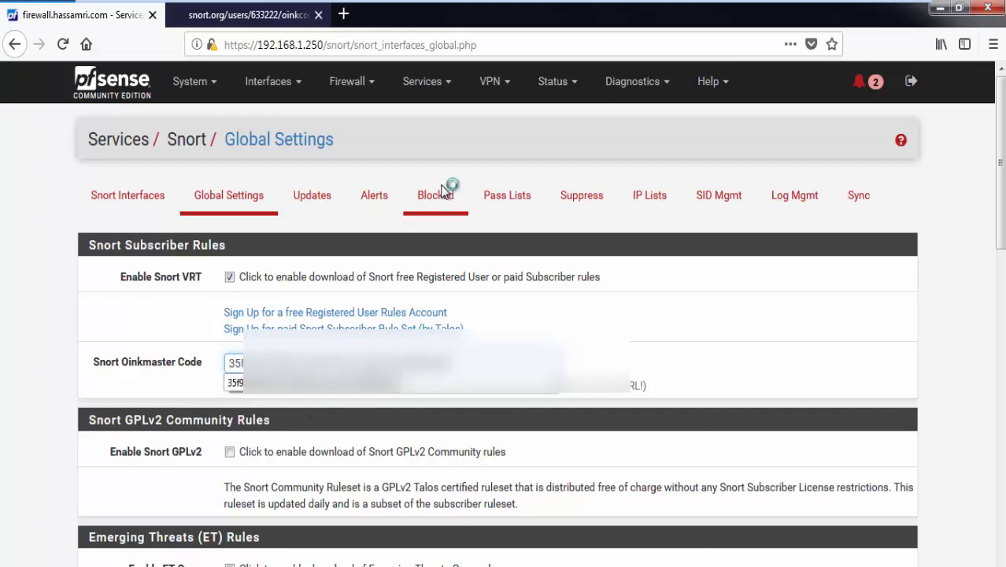
left_click(44, 353)
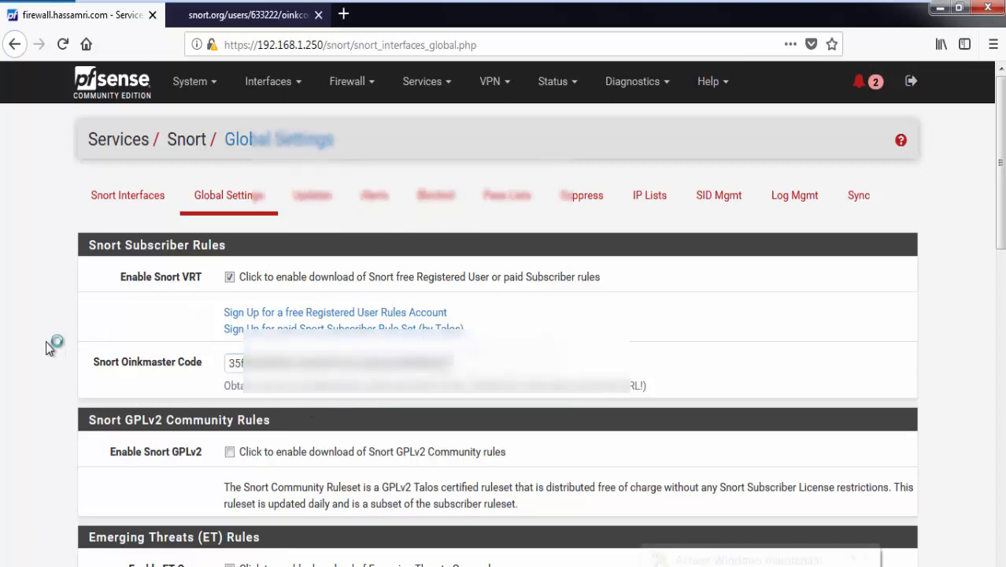
scroll(47, 343, "down", 2)
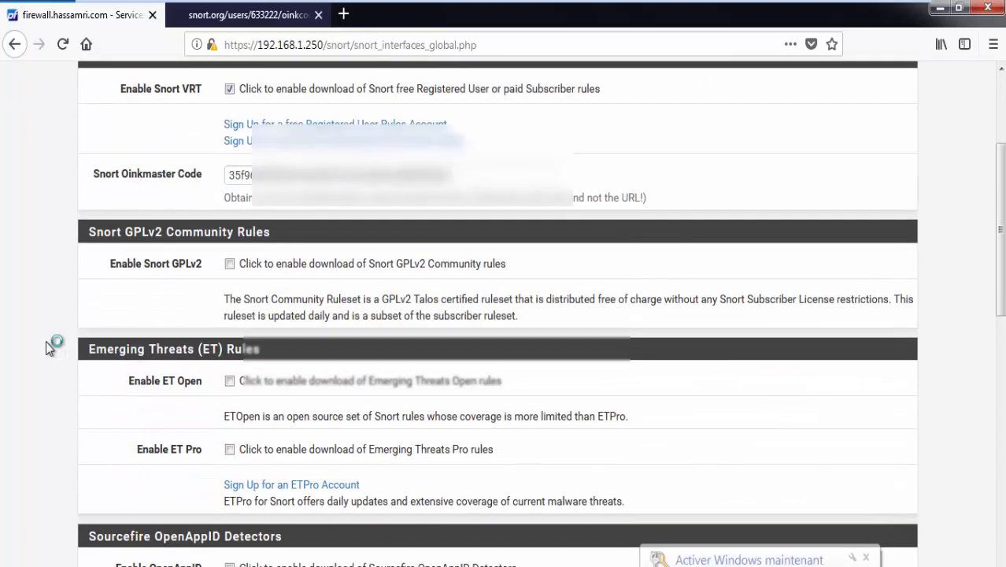
Step: Enable Snort GPLv2 Community rule downloads, briefly viewing the ETPro sign-up page in a new tab
left_click(865, 557)
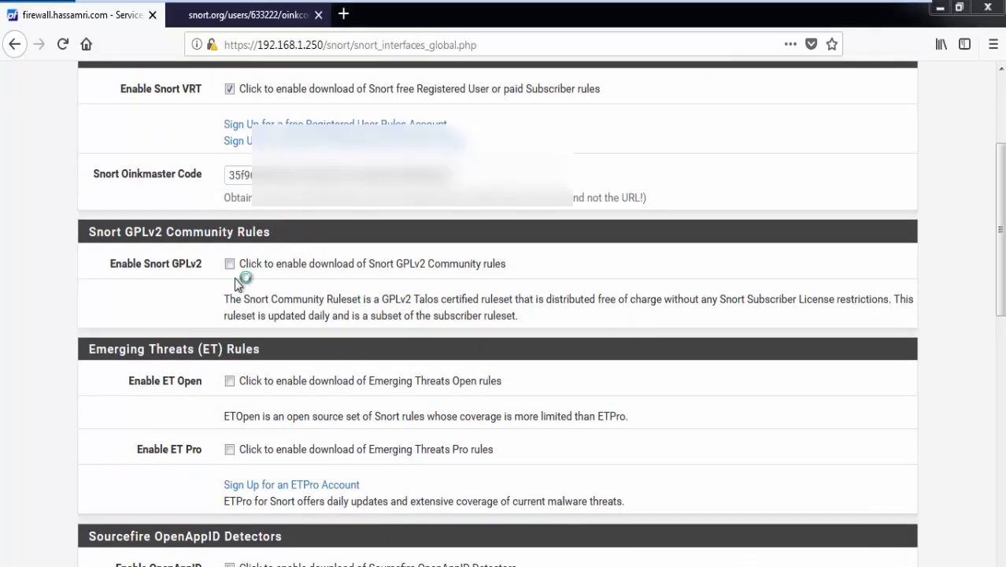
left_click(268, 269)
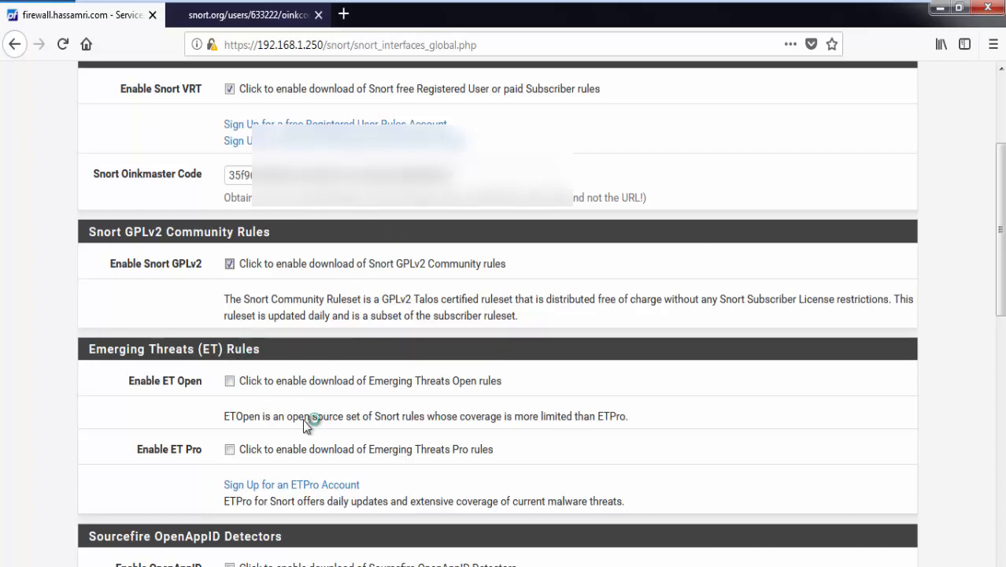
right_click(302, 482)
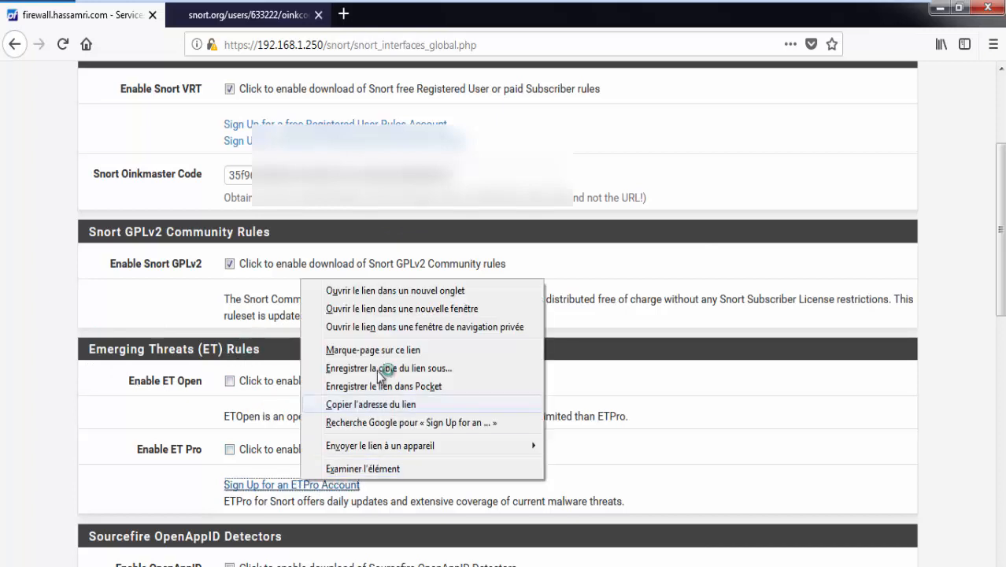
left_click(387, 289)
left_click(233, 24)
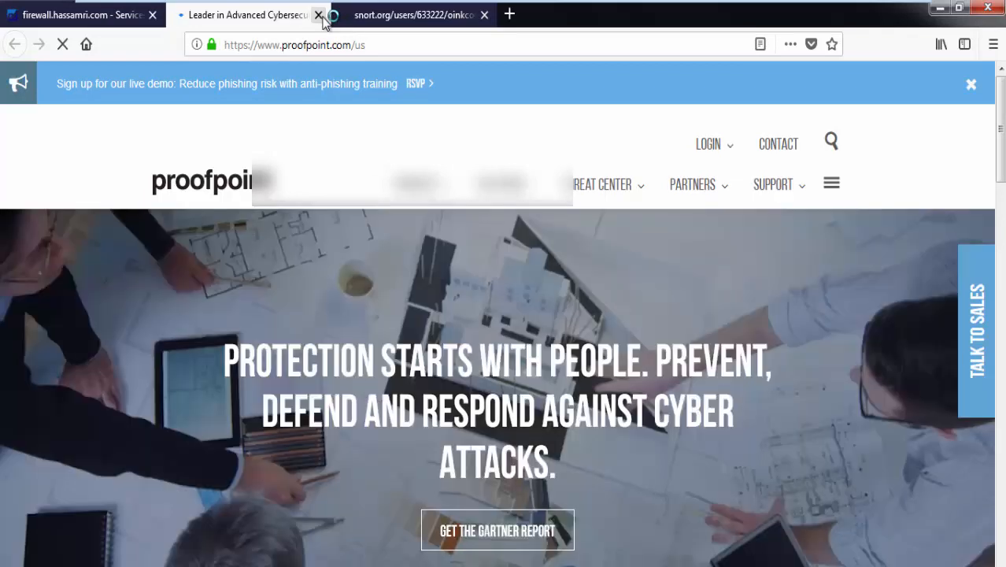
left_click(319, 16)
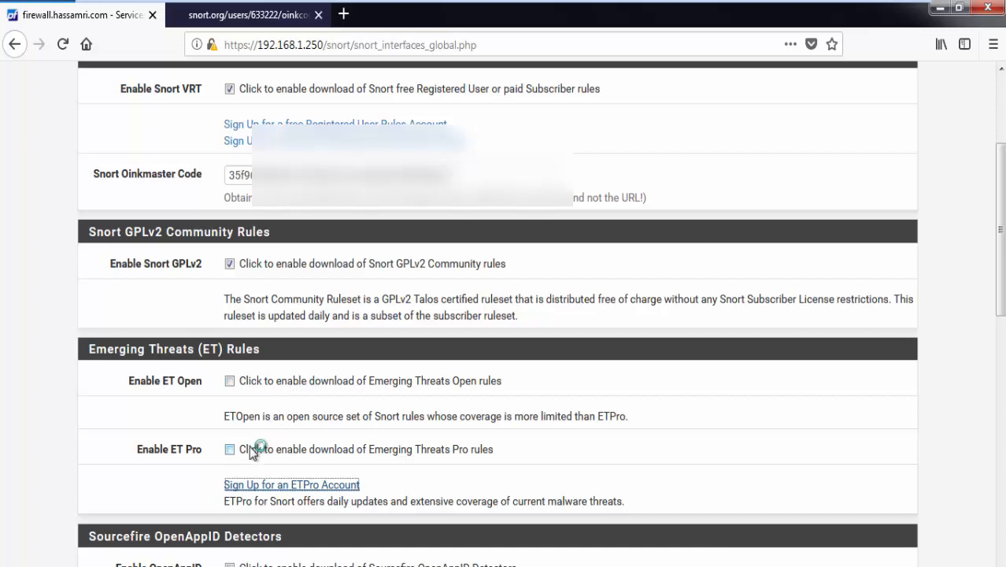
Step: Tick Enable ET Open, Enable OpenAppID and Enable RULES OpenAppID
left_click(230, 382)
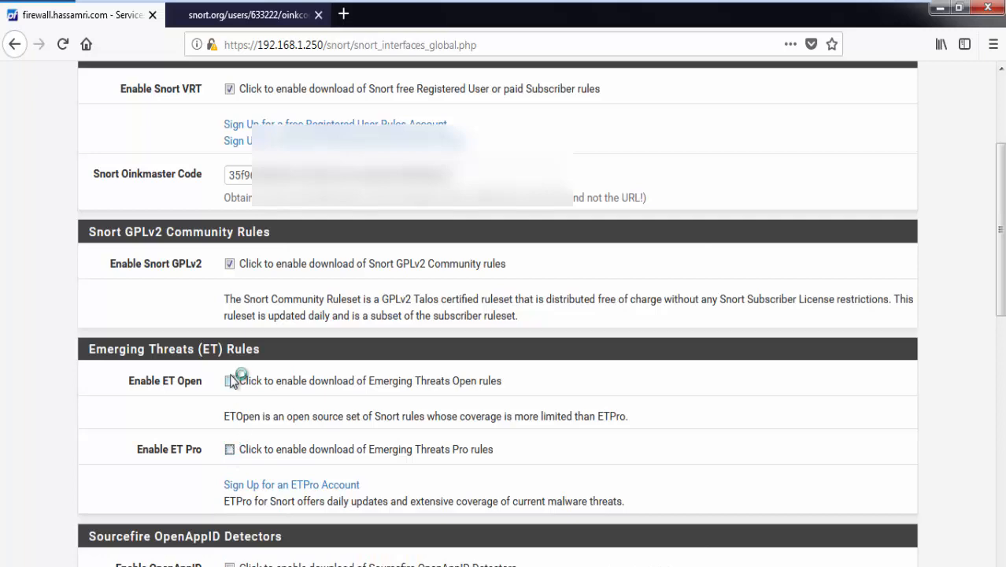
scroll(232, 377, "down", 4)
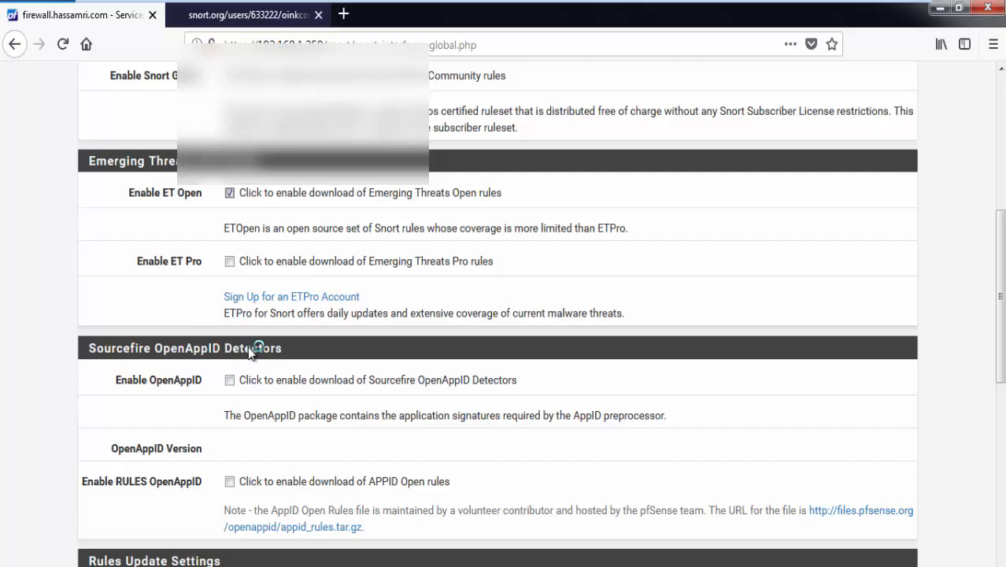
double_click(99, 348)
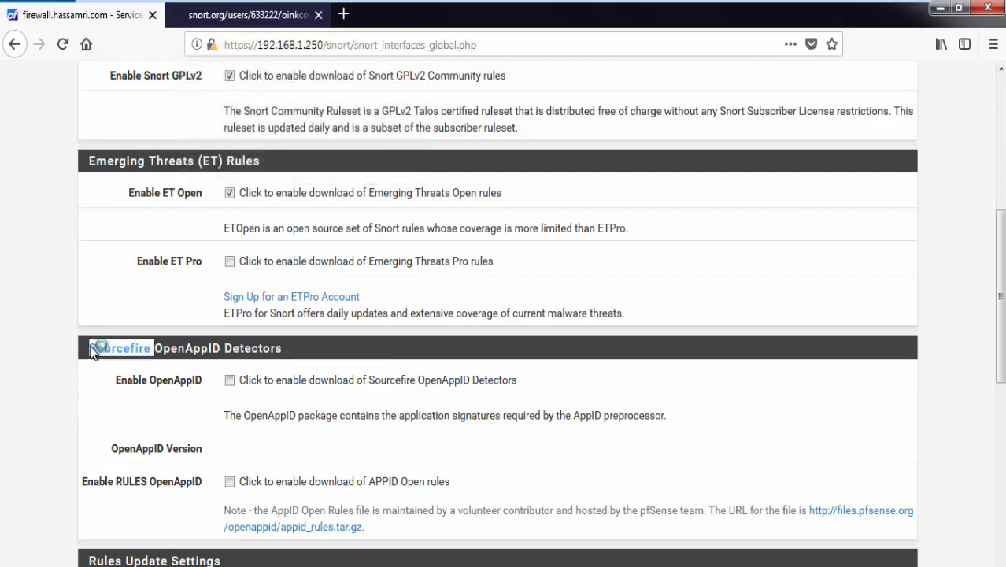
left_click(229, 380)
left_click(229, 481)
scroll(243, 444, "down", 3)
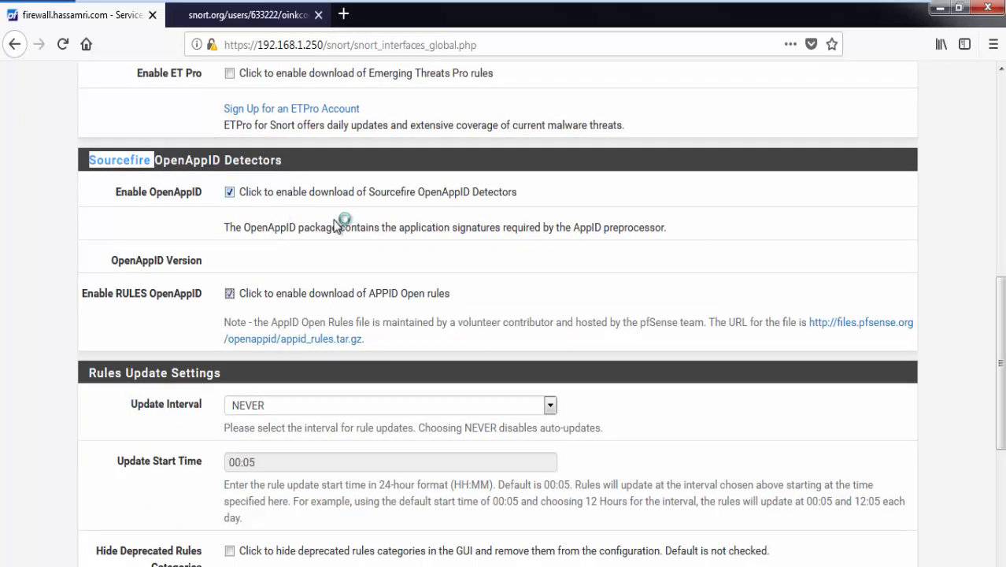
Step: Set Snort rule updates to every 12 hours, keeping the 00:05 start time
left_click(307, 409)
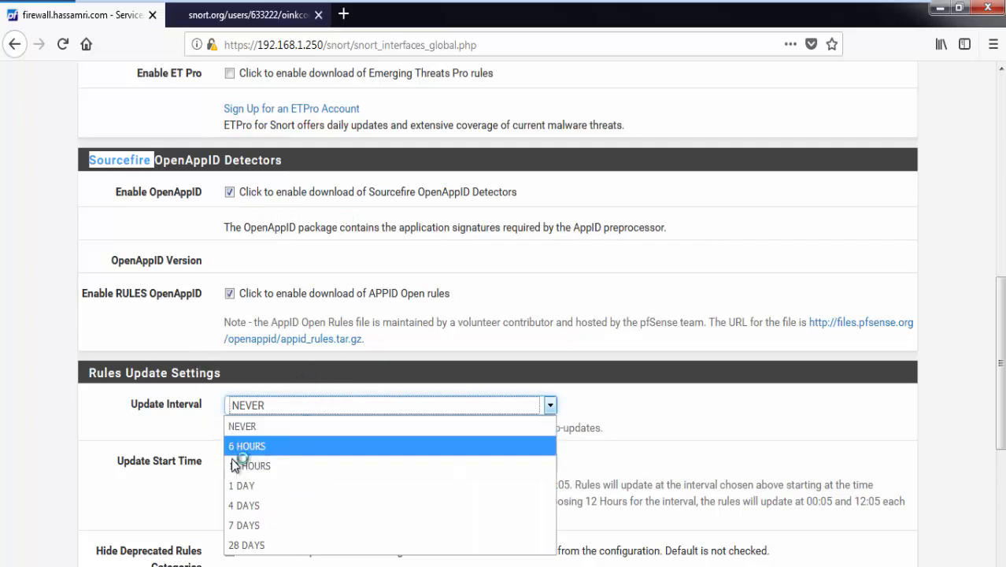
left_click(259, 466)
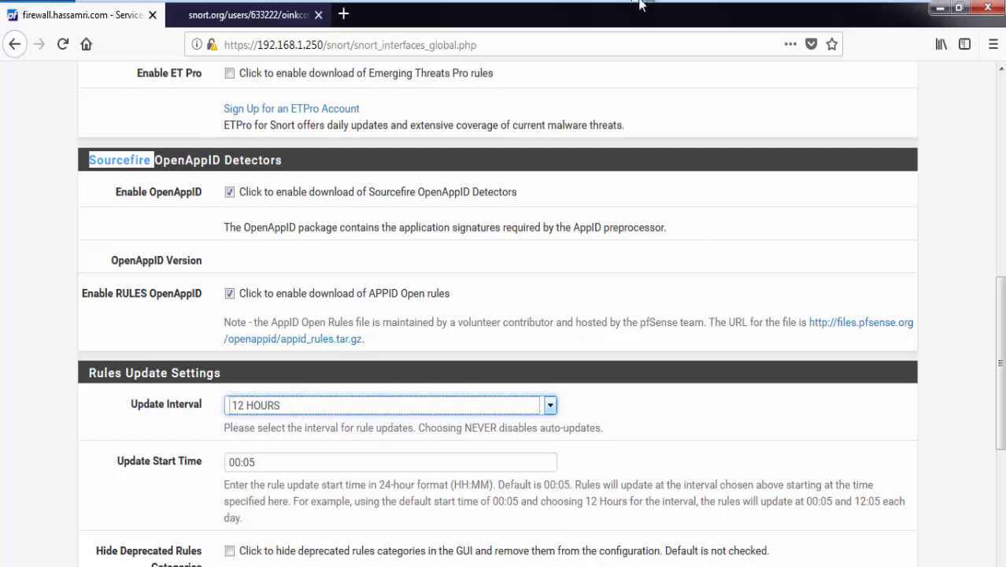
left_click(300, 469)
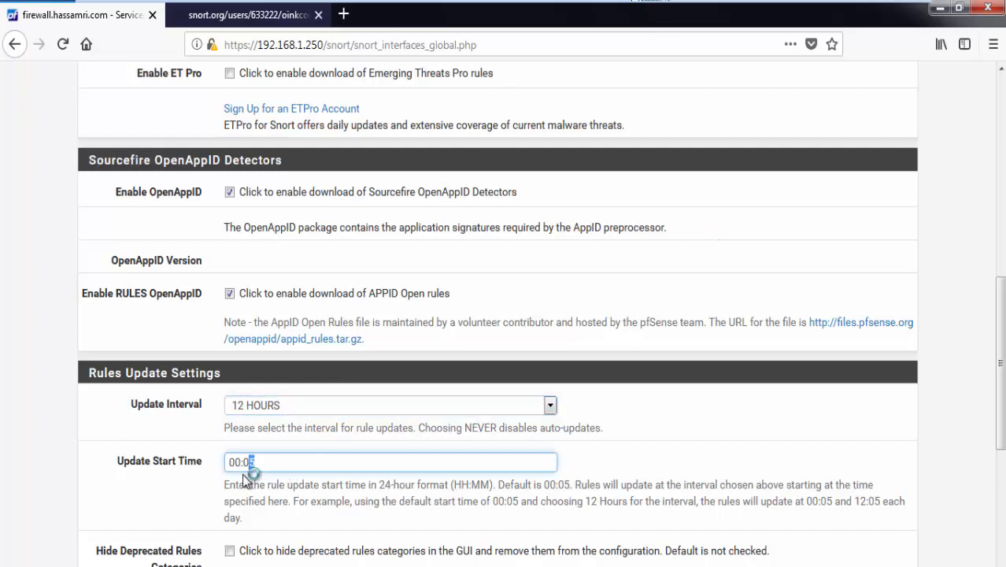
left_click_drag(242, 473, 225, 482)
Step: Set Remove Blocked Hosts Interval to 1 HOUR and keep Snort settings after deinstall
scroll(343, 417, "down", 5)
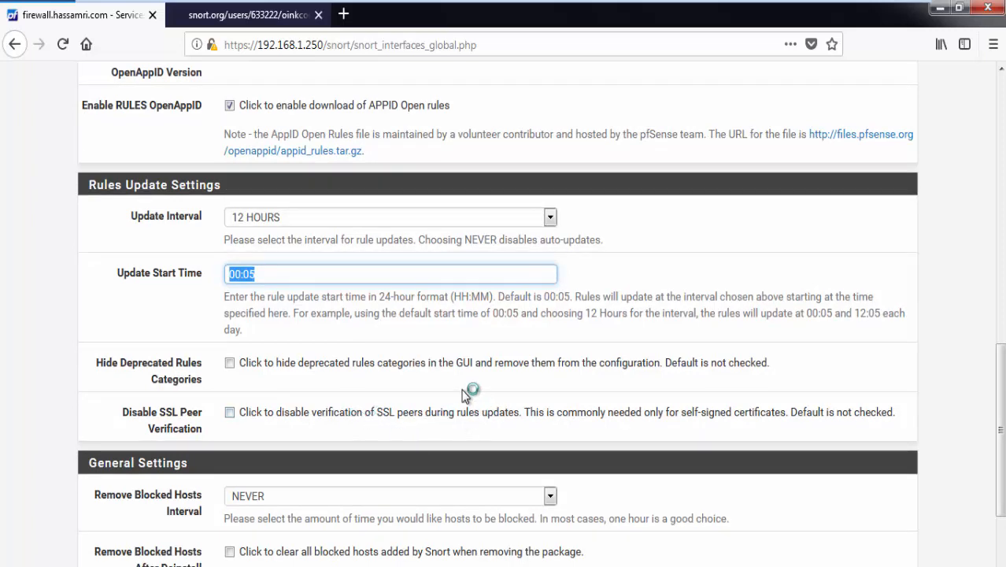
scroll(462, 392, "down", 2)
scroll(462, 393, "down", 3)
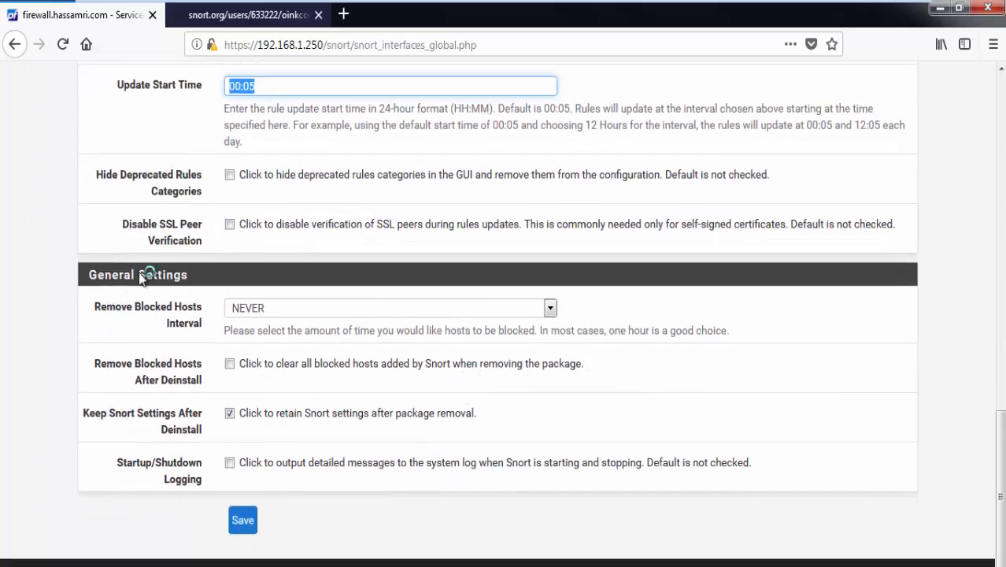
left_click(283, 308)
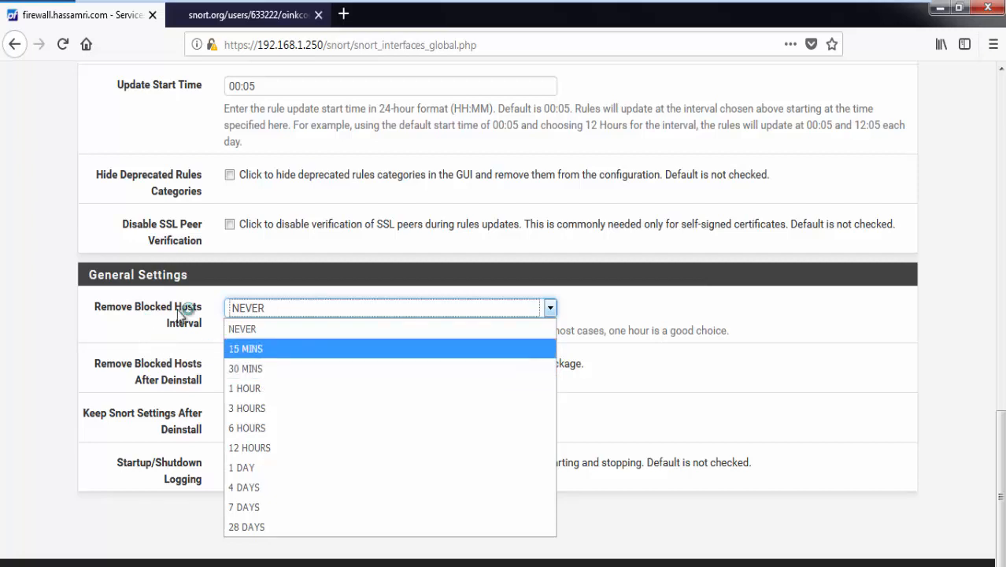
left_click(178, 337)
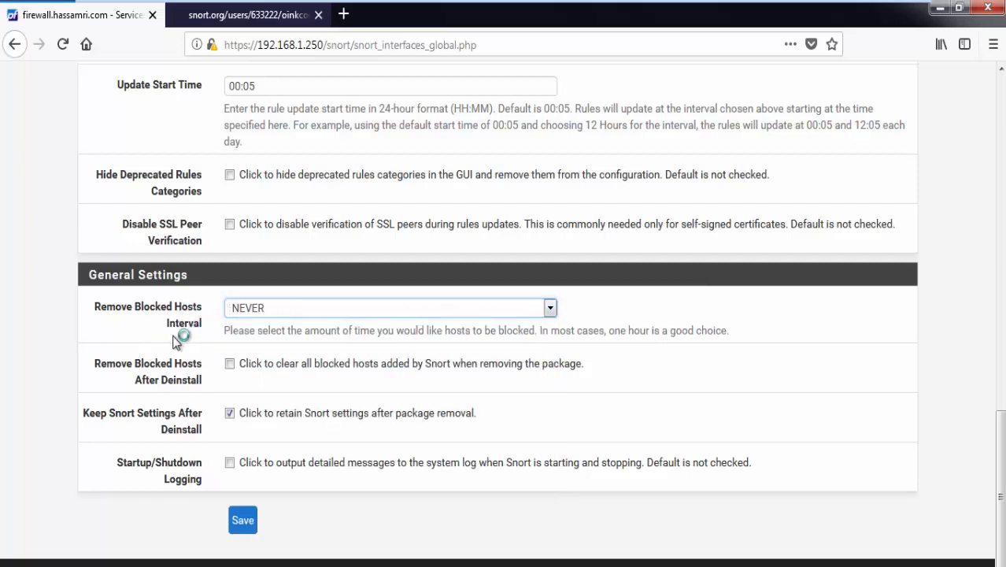
left_click(291, 308)
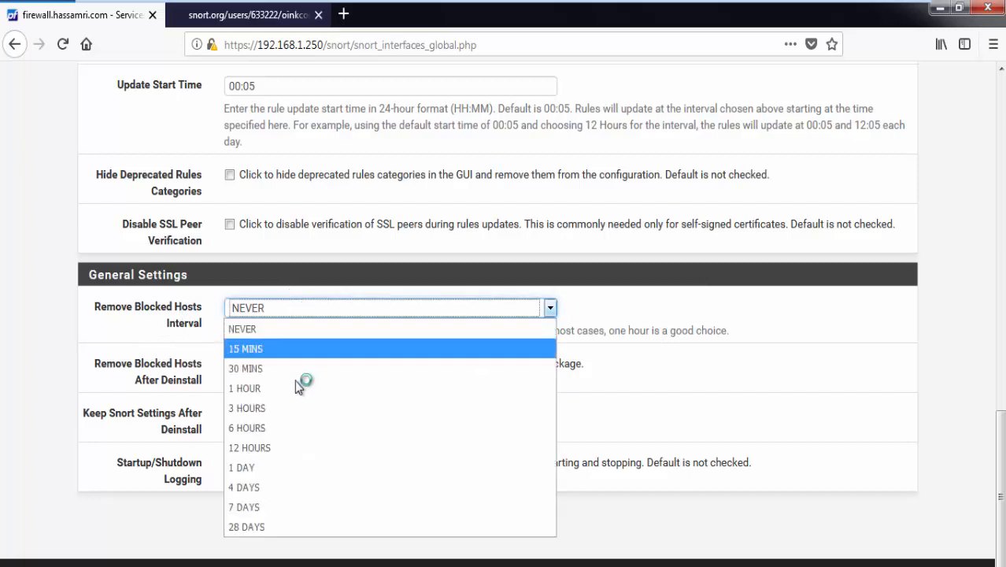
left_click(277, 388)
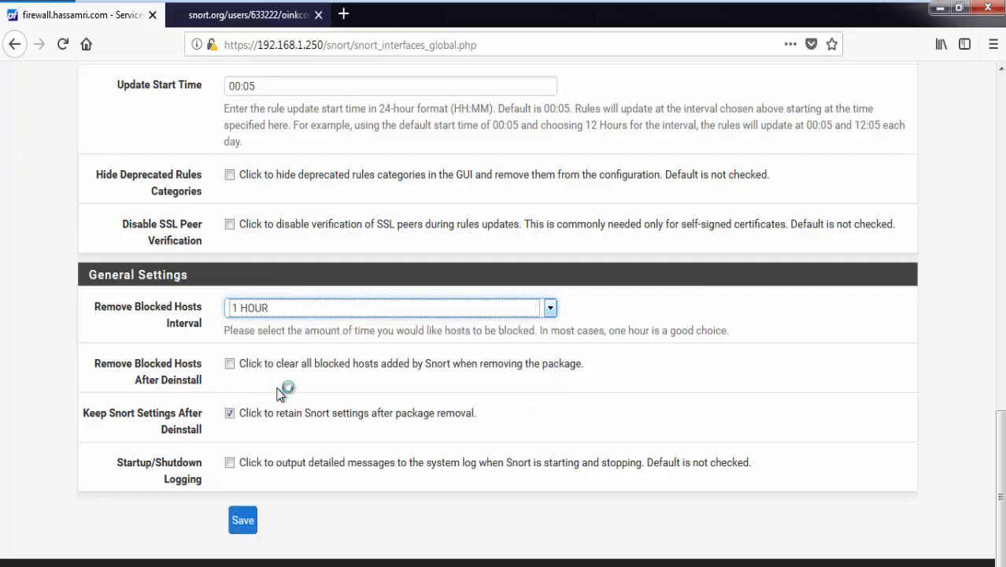
left_click(315, 417)
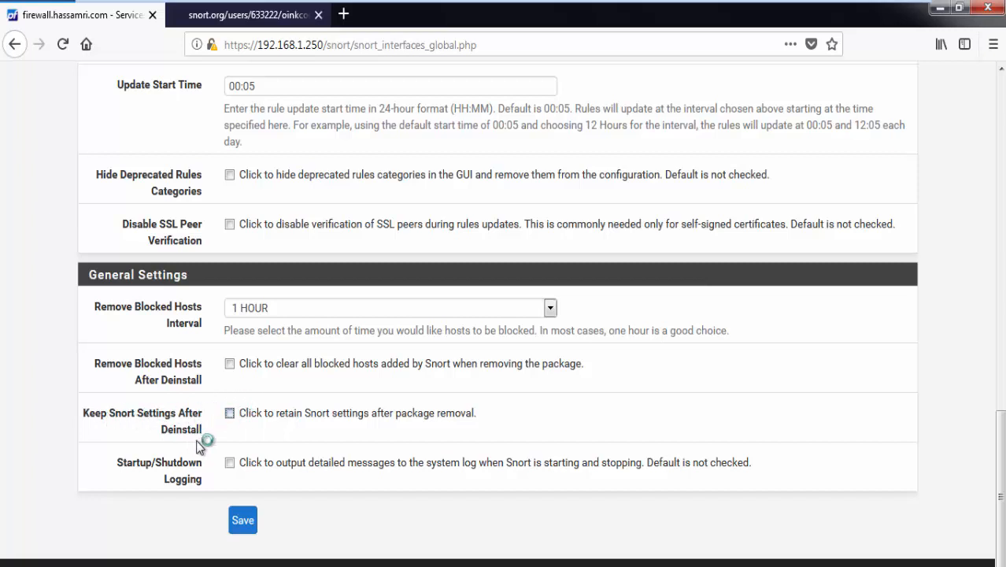
left_click(261, 417)
Step: Save the Snort Global Settings with Keep Snort Settings After Deinstall enabled
left_click(236, 529)
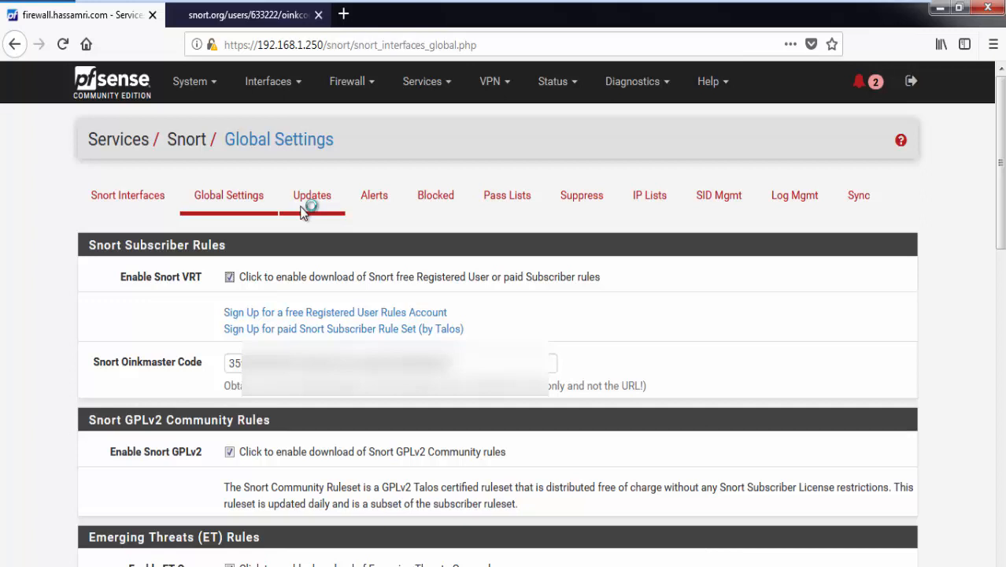
Step: Start downloading all enabled Snort rule sets from the Updates page
left_click(304, 211)
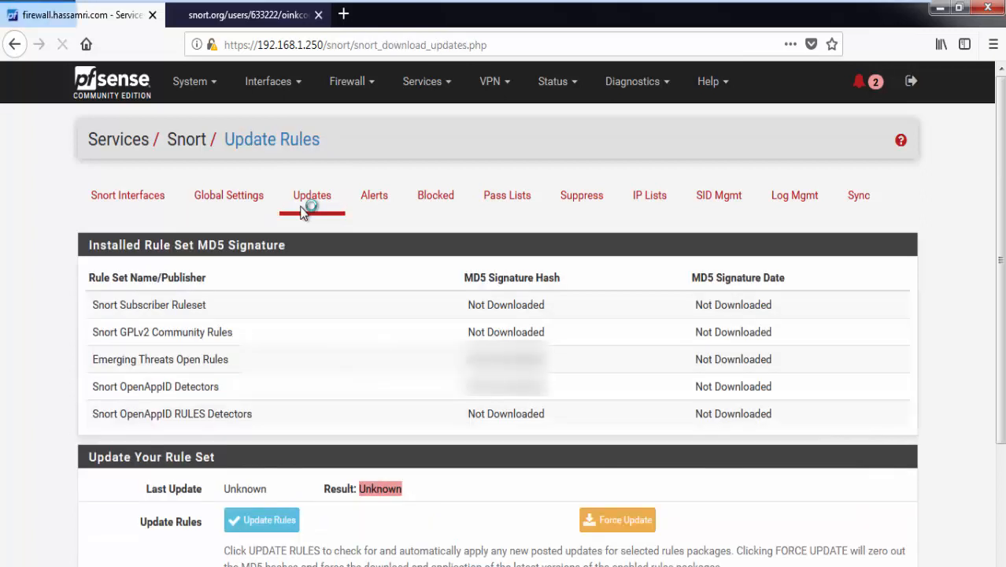
scroll(306, 209, "down", 3)
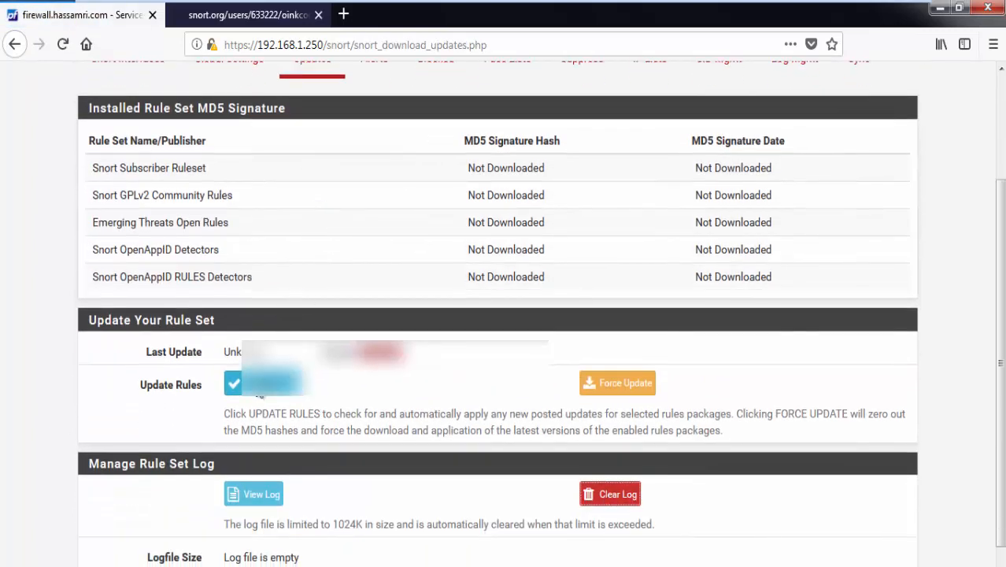
left_click(259, 391)
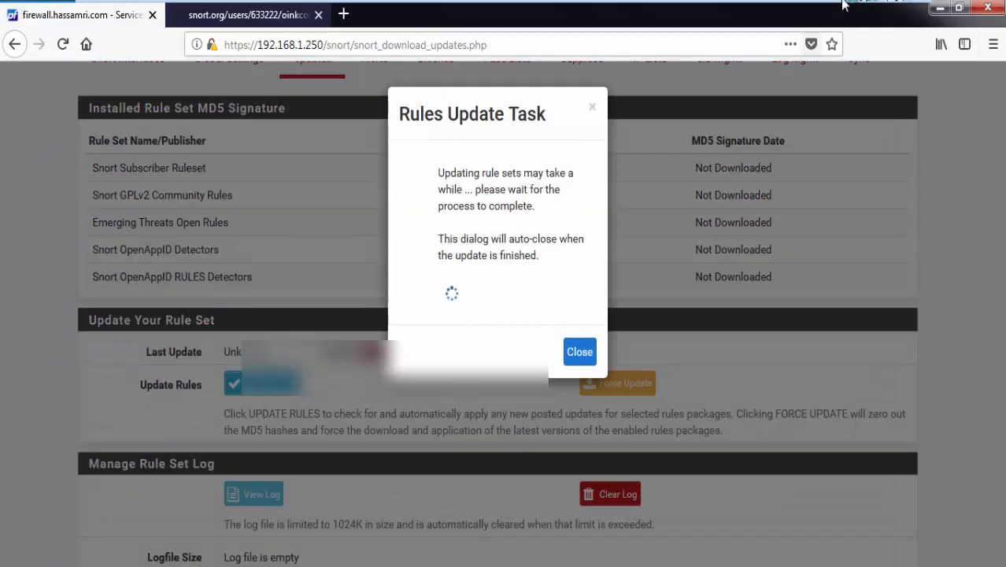
Step: Leave the virtual machine's full-screen view, adjust the window, then return to full screen
mouse_move(842, 4)
left_click(894, 10)
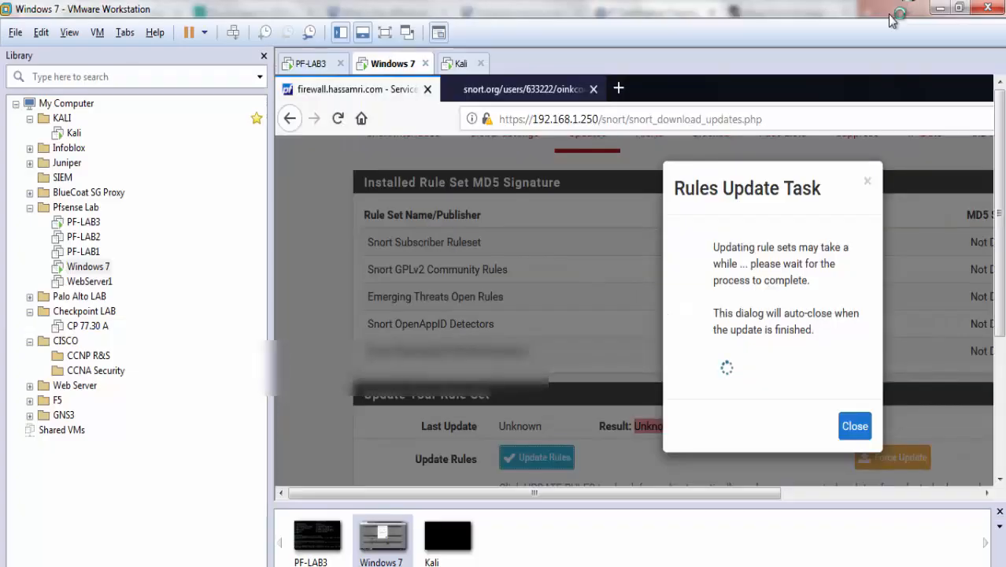
left_click(820, 565)
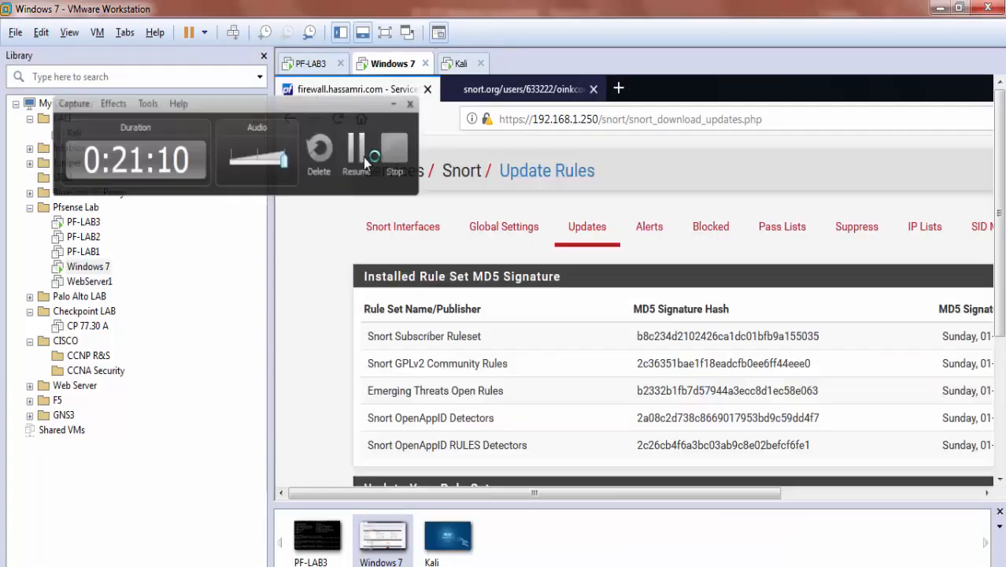
left_click(358, 153)
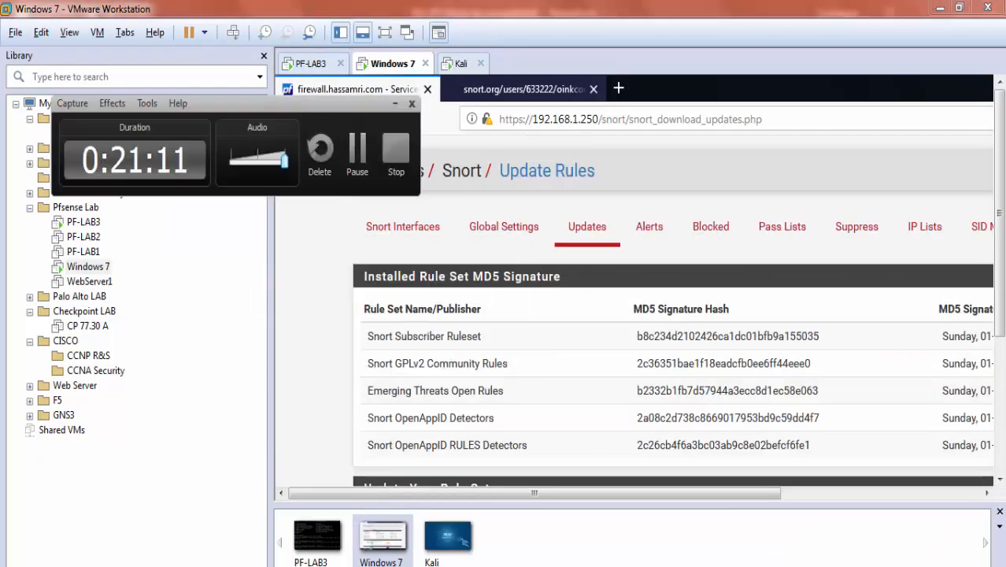
left_click_drag(338, 103, 949, 513)
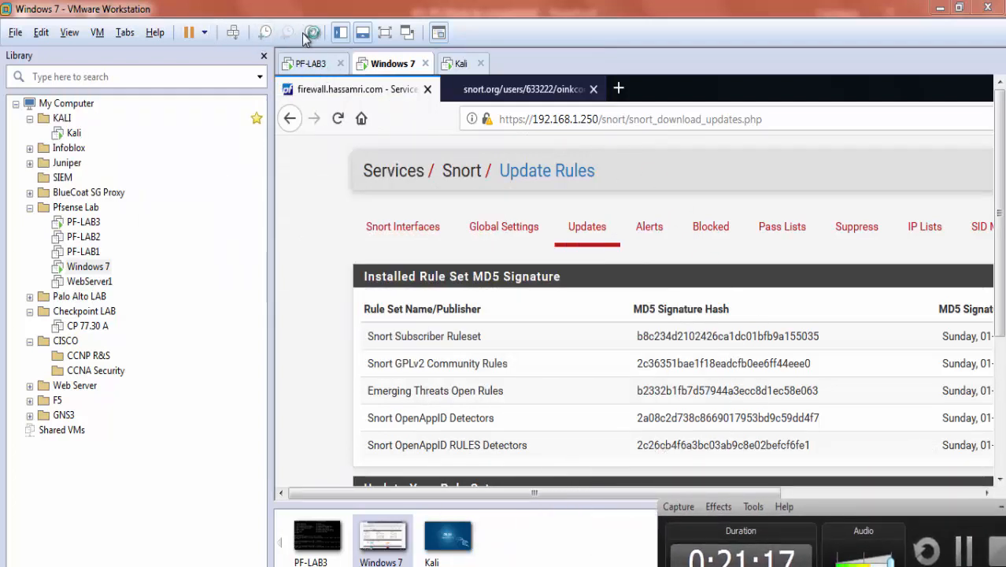
left_click(384, 32)
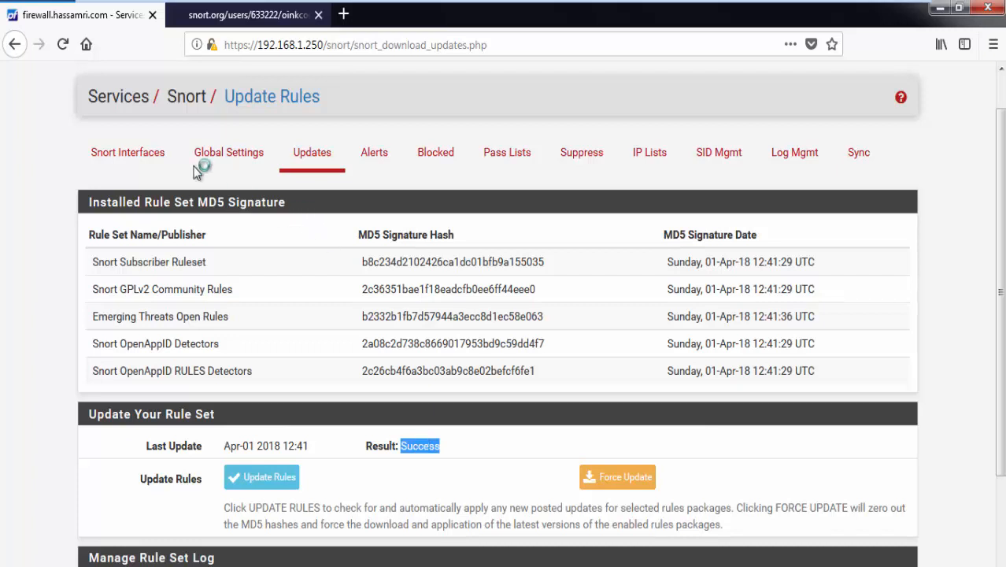
Step: Add a new Snort interface with WAN as the inspected interface
left_click(142, 150)
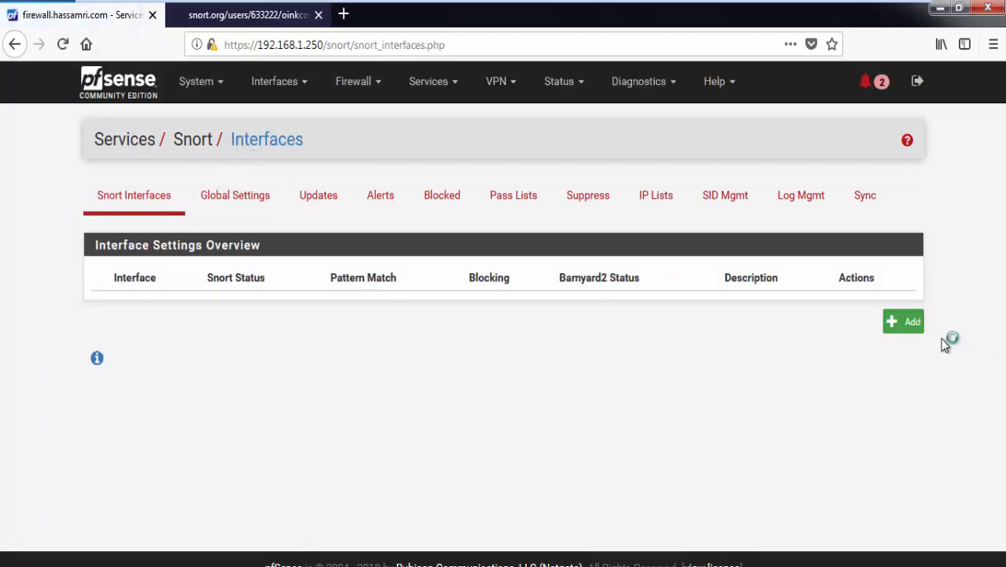
left_click(905, 324)
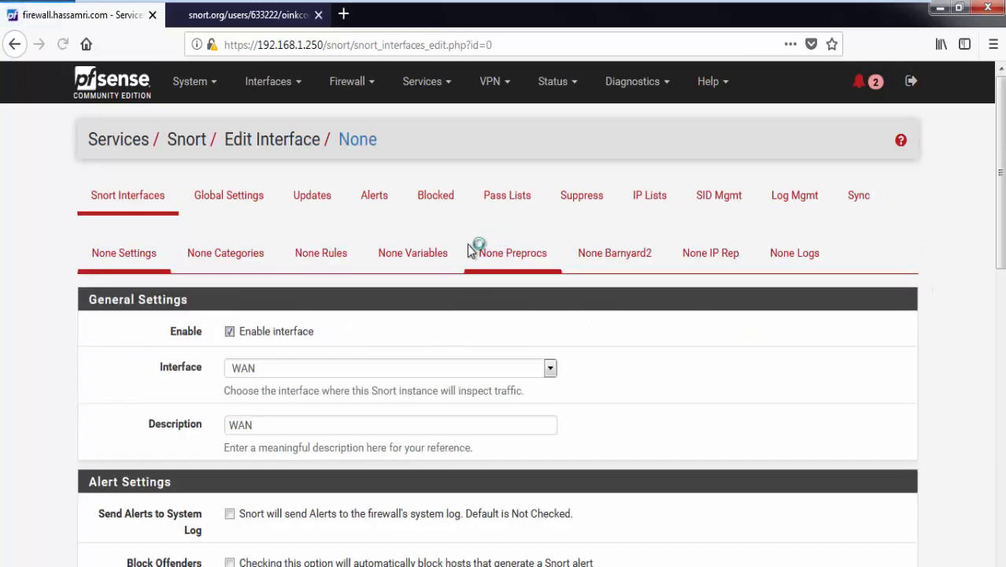
scroll(467, 246, "down", 1)
scroll(465, 245, "down", 5)
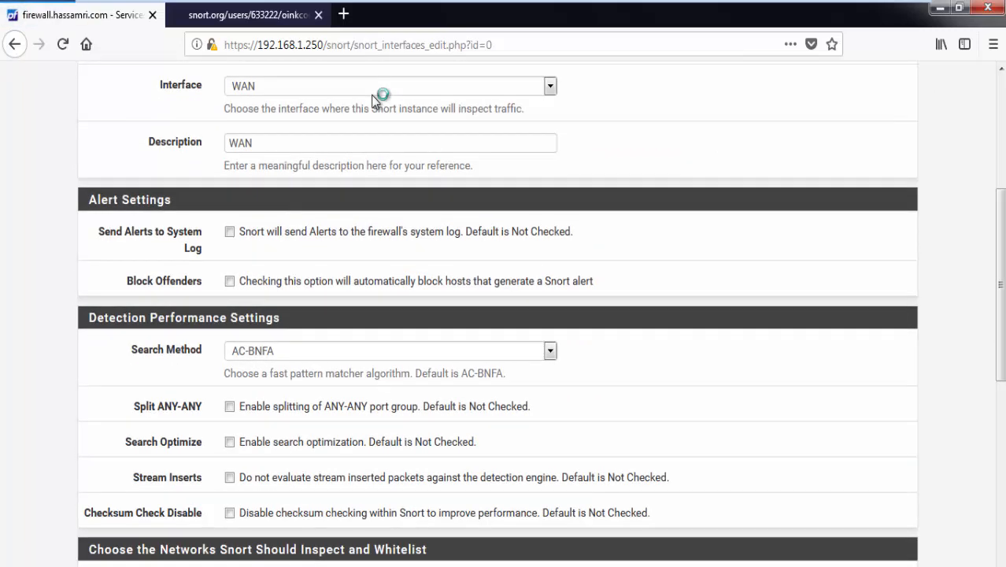
left_click(378, 88)
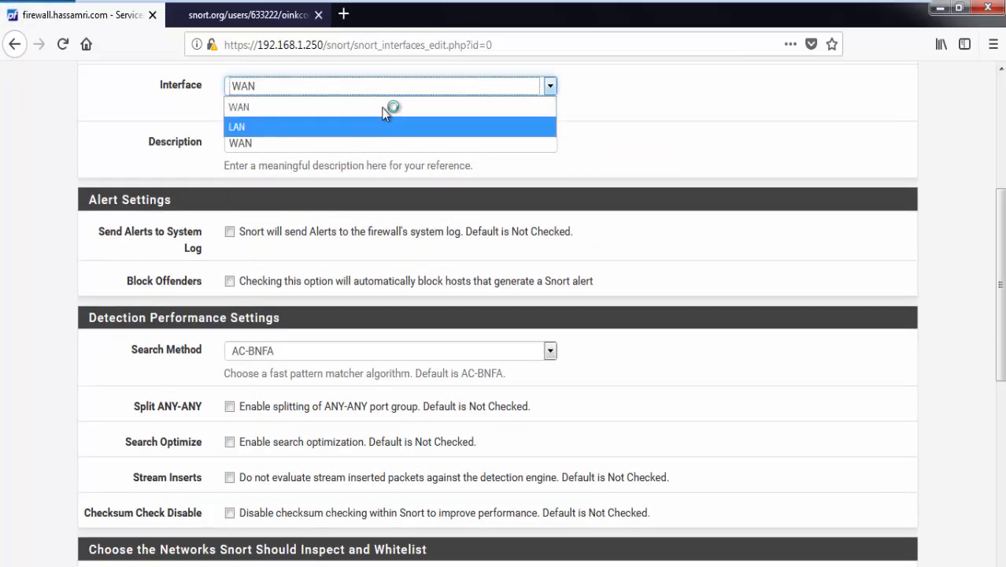
left_click(407, 82)
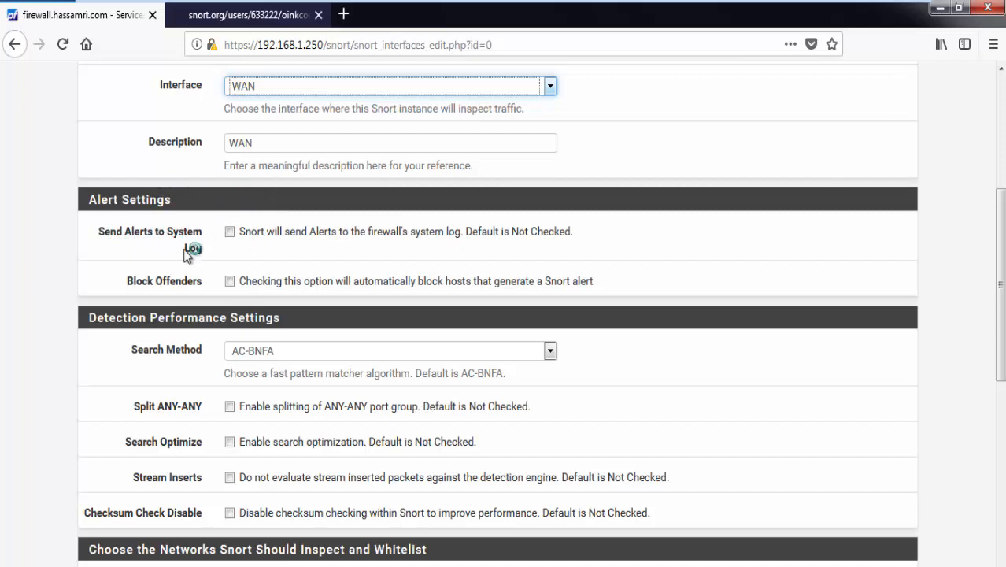
Step: Send WAN alerts to the system log with LOG_AUTH facility and LOG_ALERT priority
left_click(249, 236)
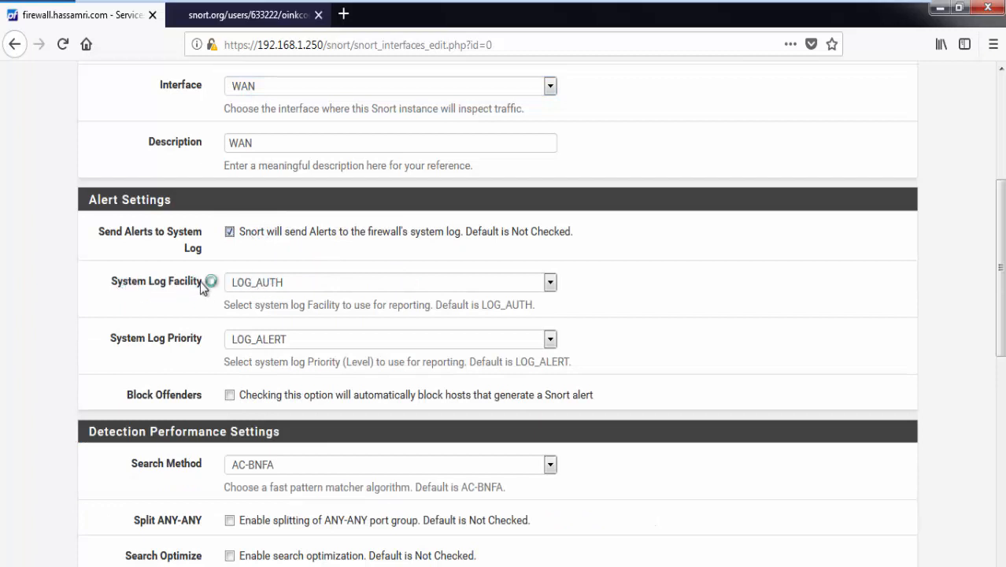
left_click(271, 281)
left_click(271, 281)
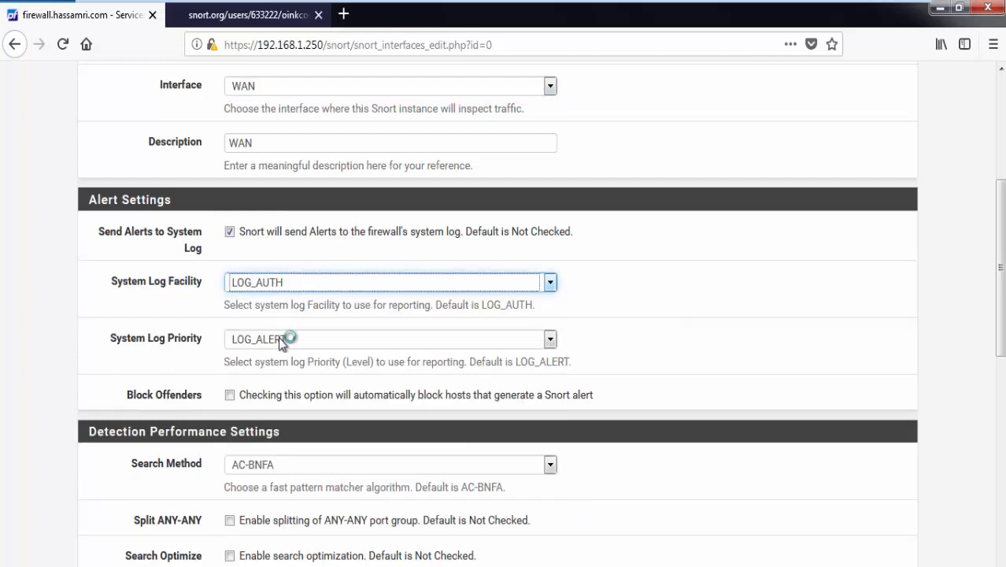
left_click(278, 341)
left_click(278, 340)
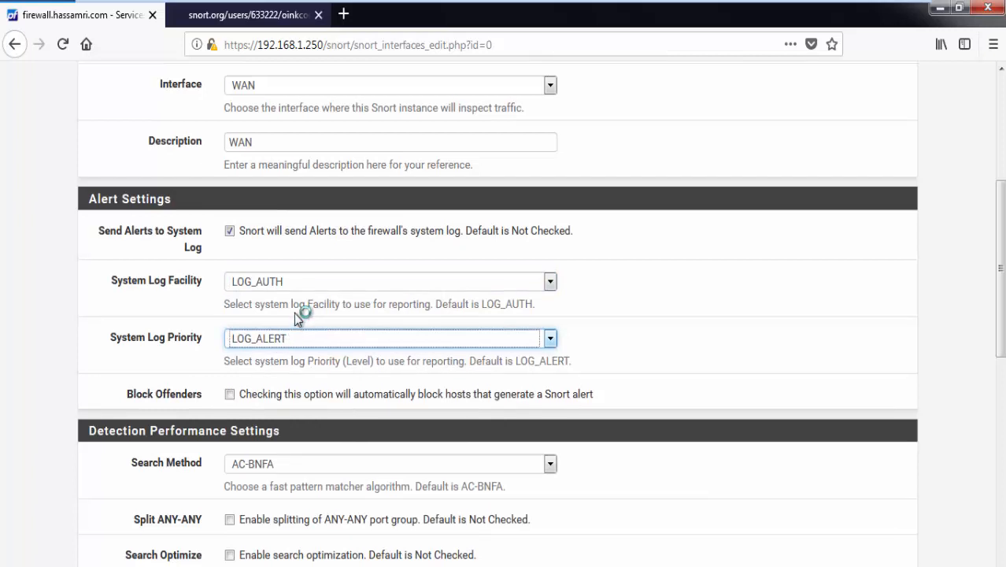
scroll(294, 313, "down", 2)
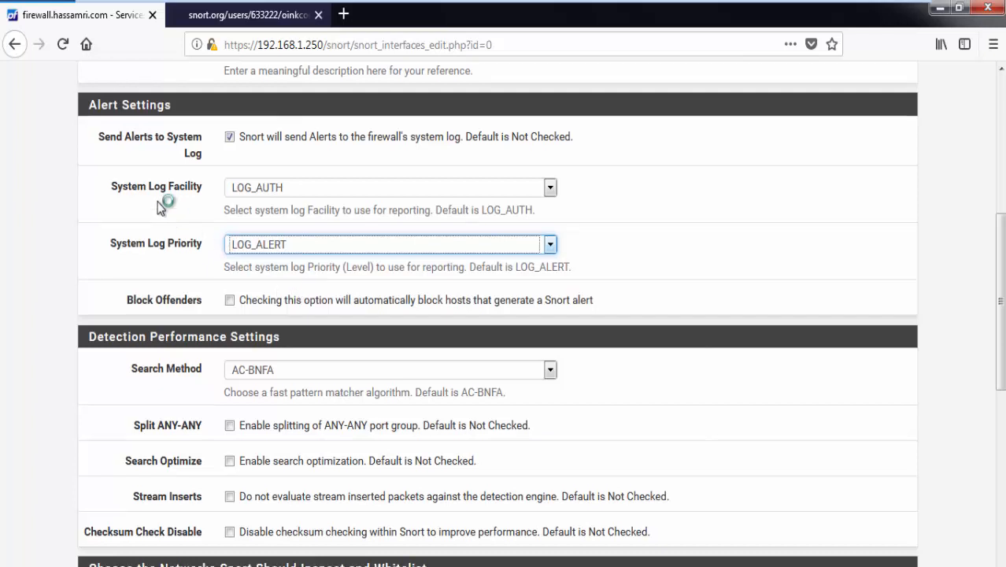
scroll(165, 208, "down", 2)
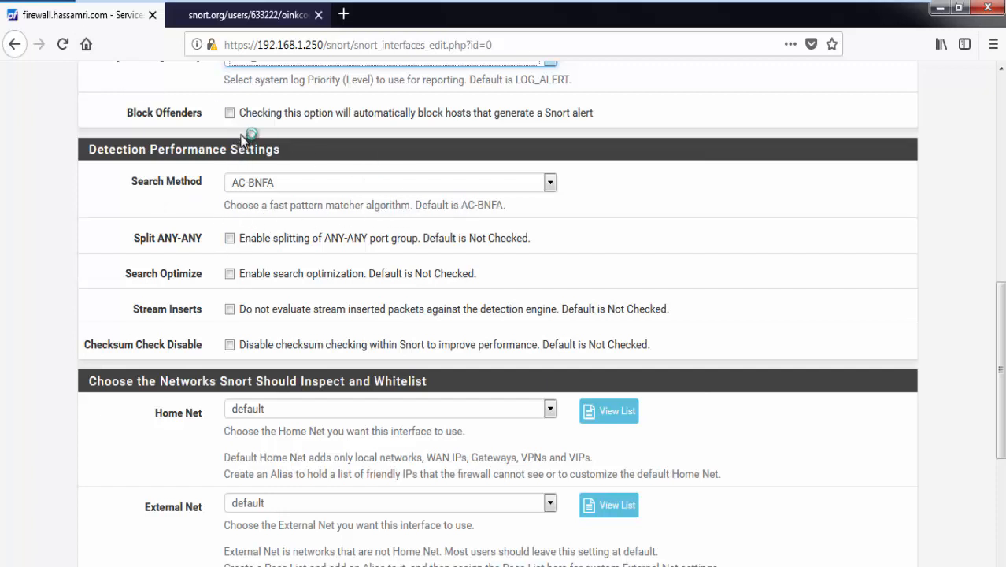
Step: Keep AC-BNFA as the pattern search method and move down to the network settings
left_click(292, 191)
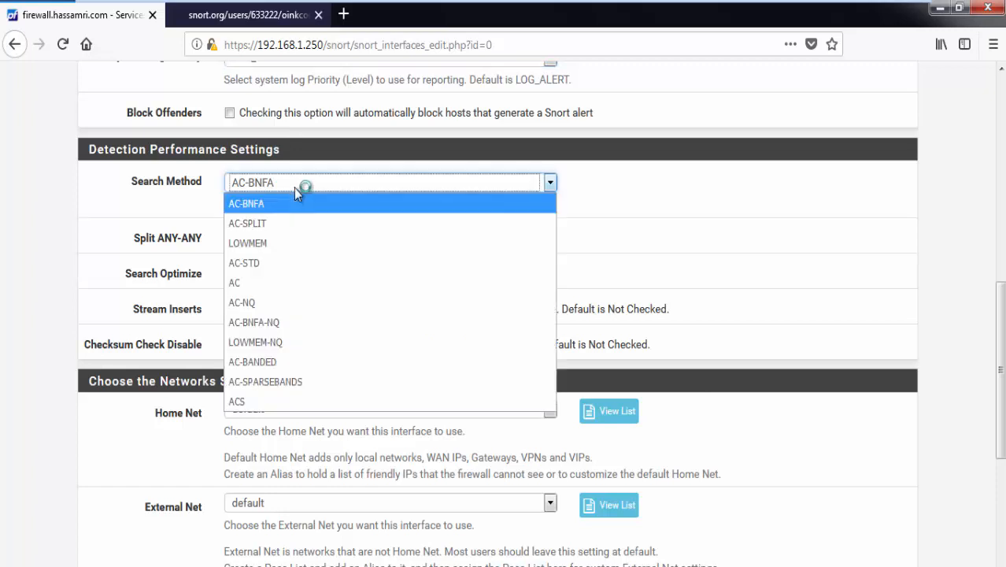
left_click(86, 179)
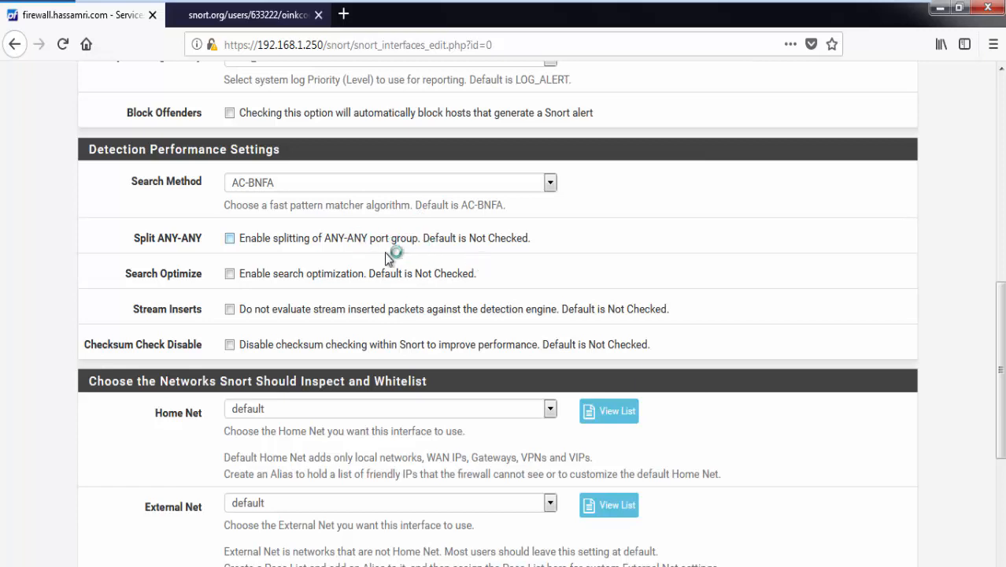
scroll(385, 256, "down", 3)
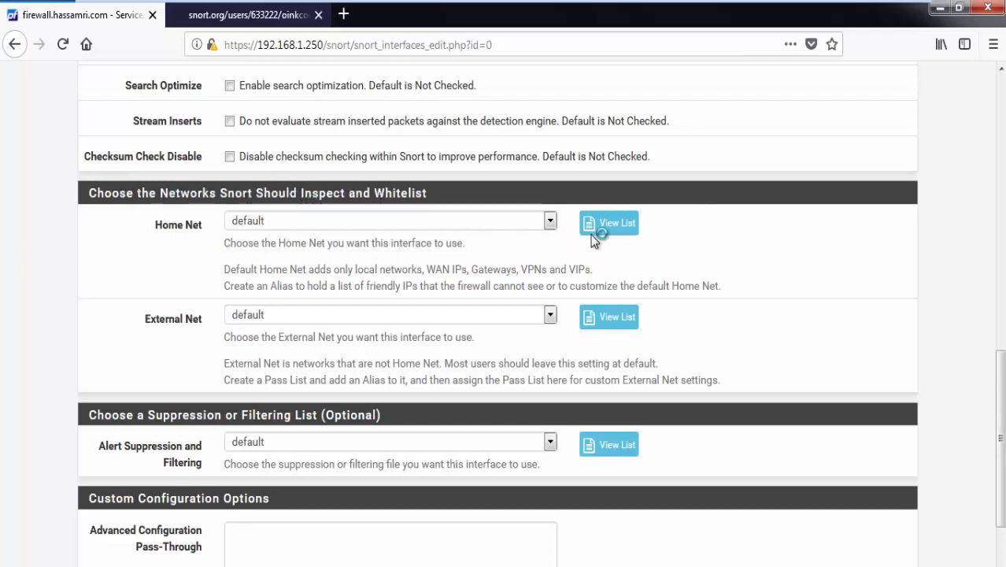
left_click(516, 220)
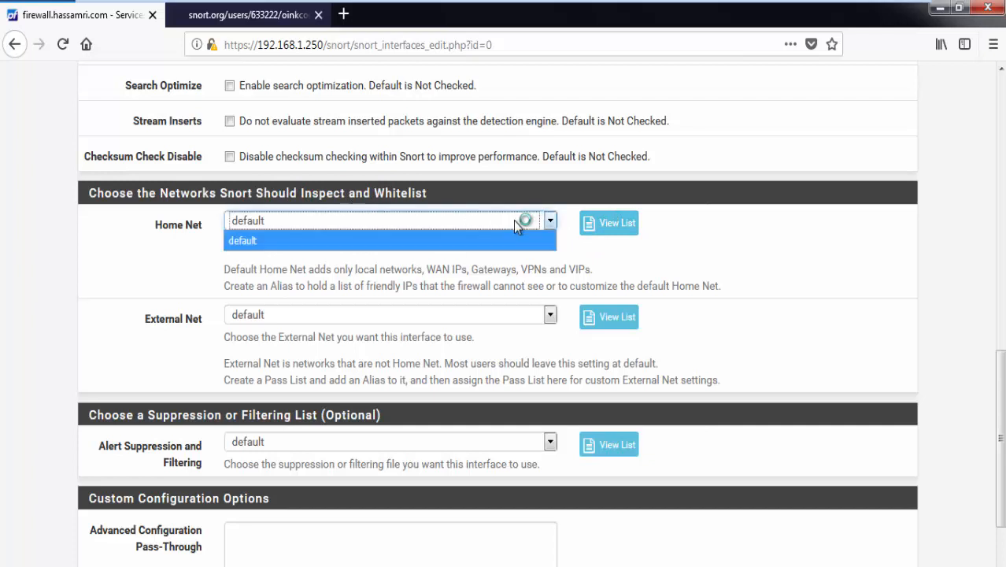
left_click(619, 231)
left_click(619, 231)
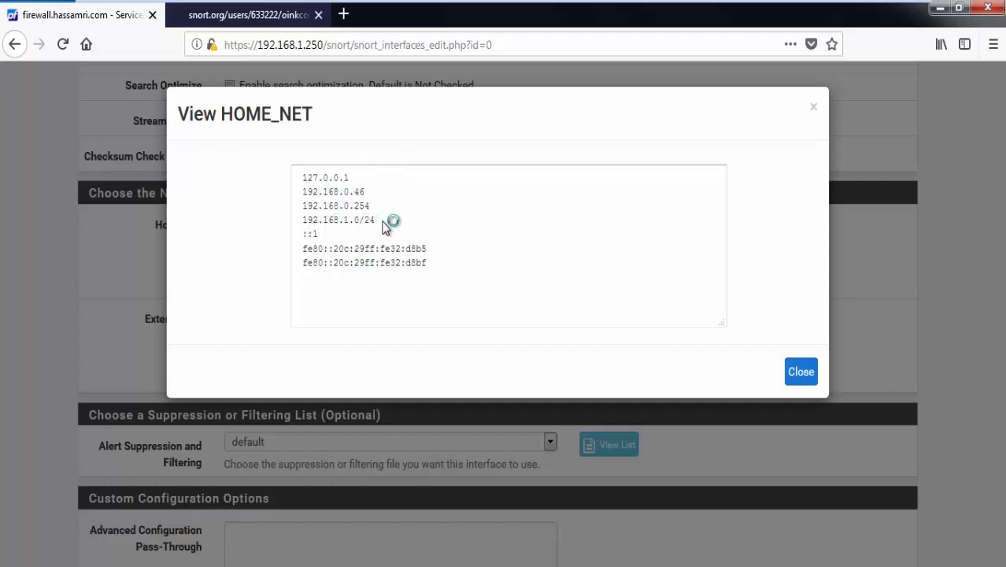
left_click_drag(298, 231, 431, 277)
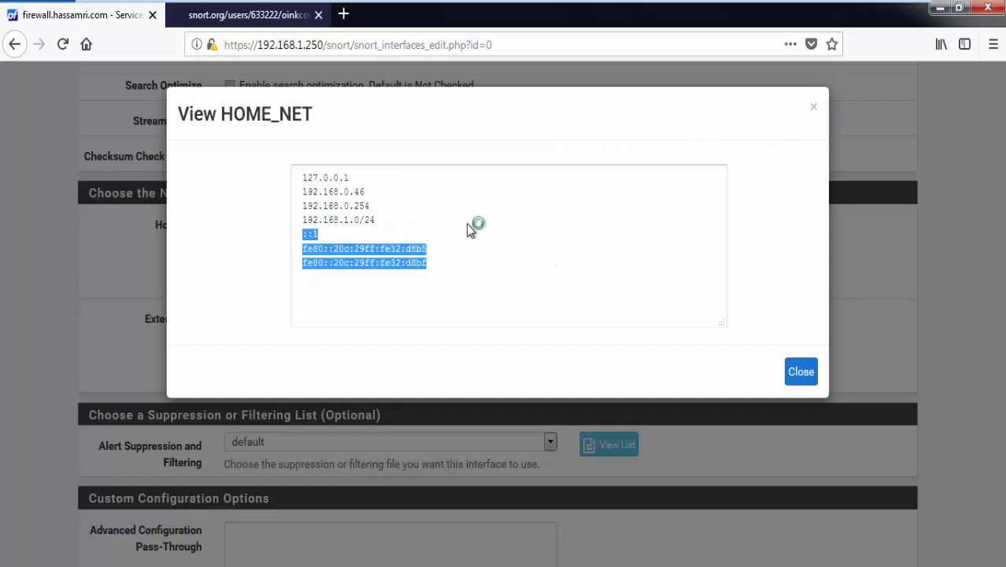
left_click(314, 241)
double_click(311, 235)
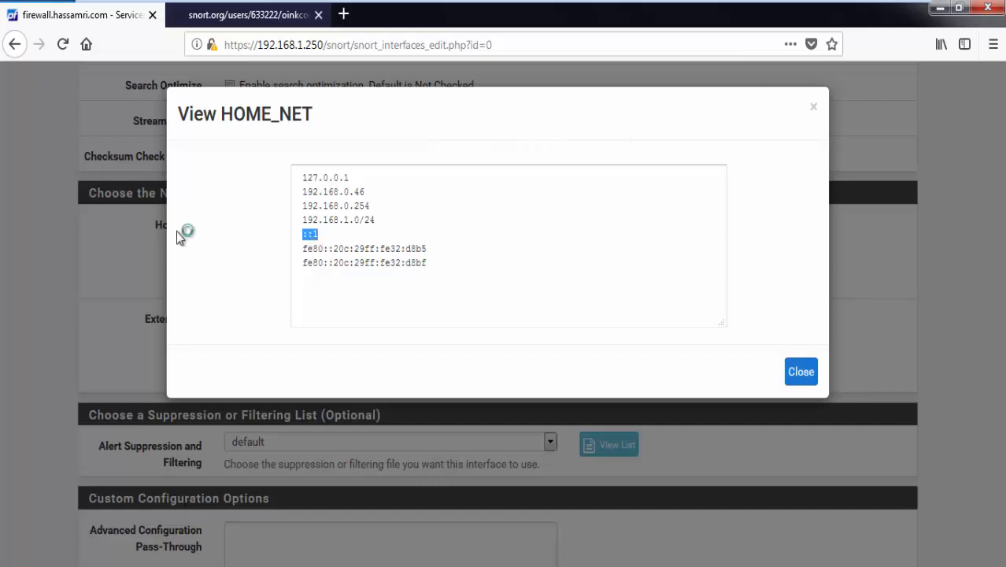
left_click(814, 109)
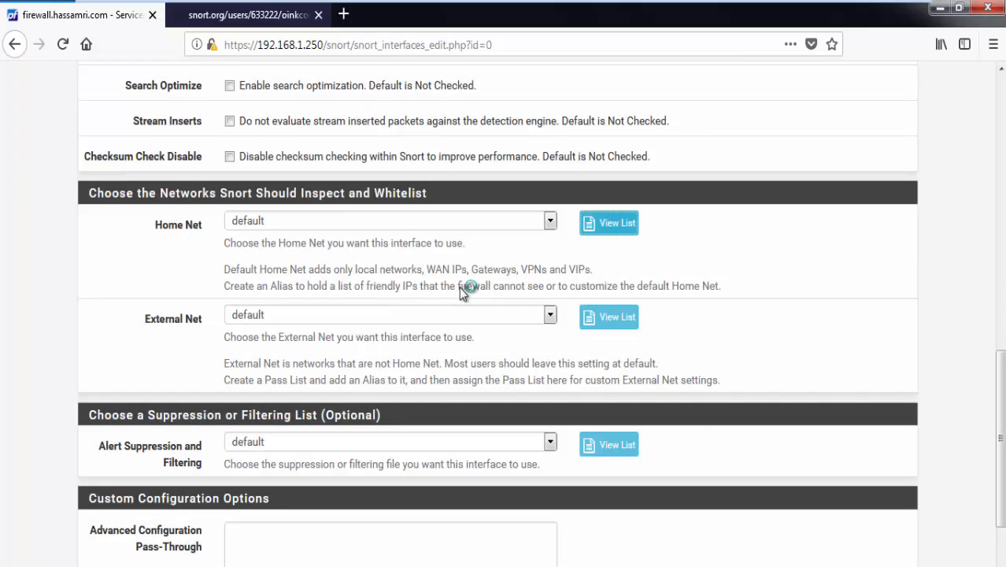
scroll(465, 285, "down", 2)
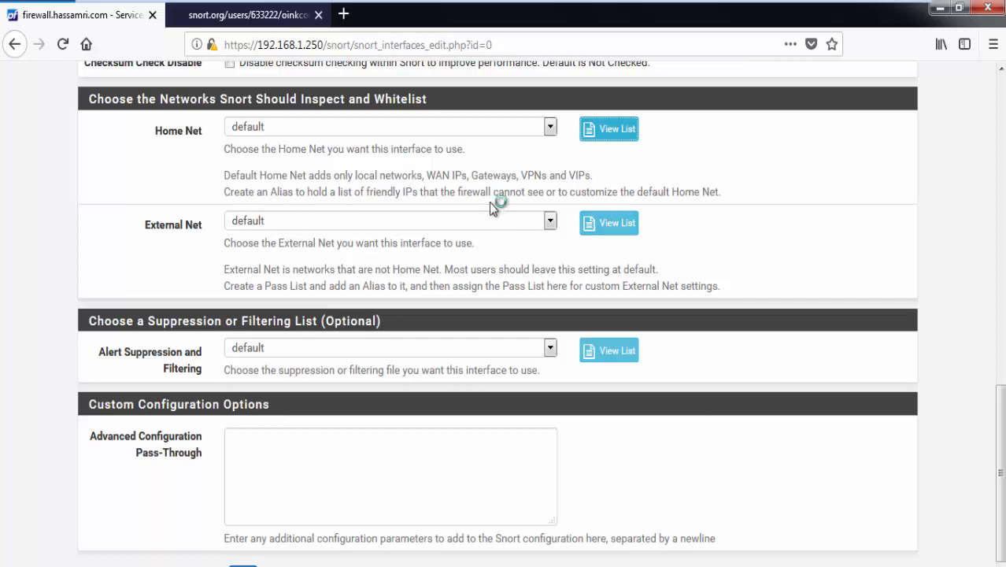
Step: Review the EXTERNAL_NET address list, noting the negated first address
left_click(603, 224)
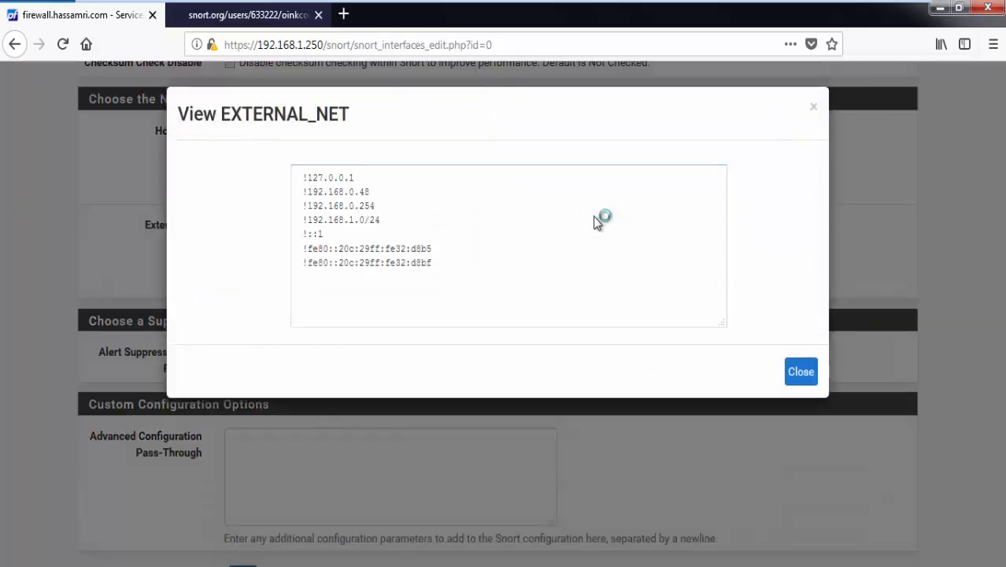
left_click(815, 108)
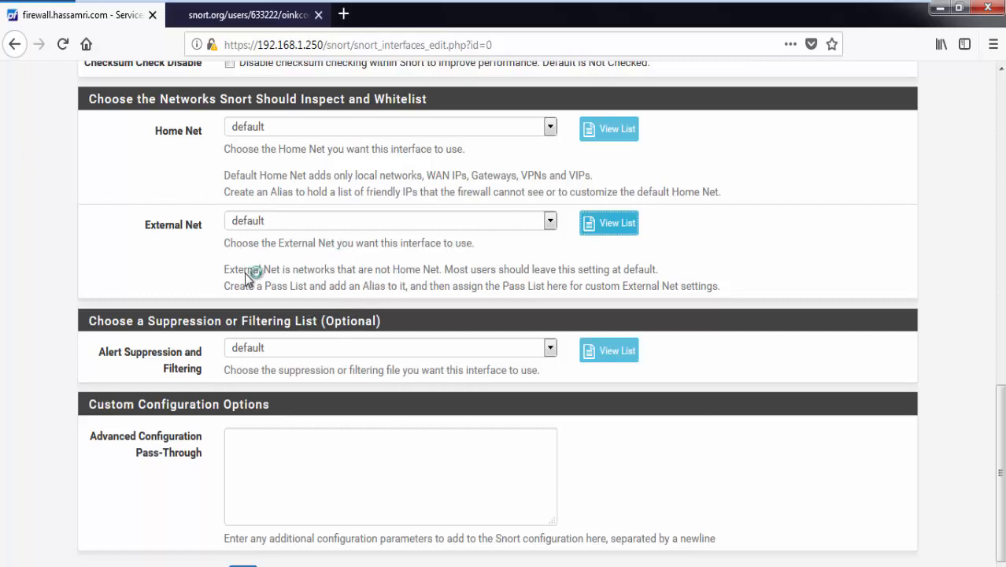
left_click(609, 224)
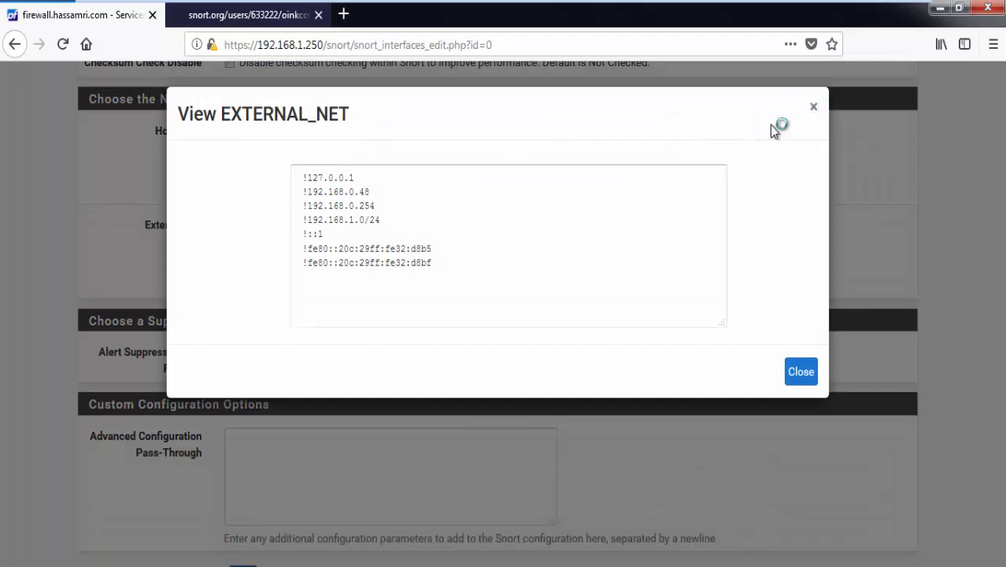
left_click_drag(307, 178, 300, 181)
left_click(808, 108)
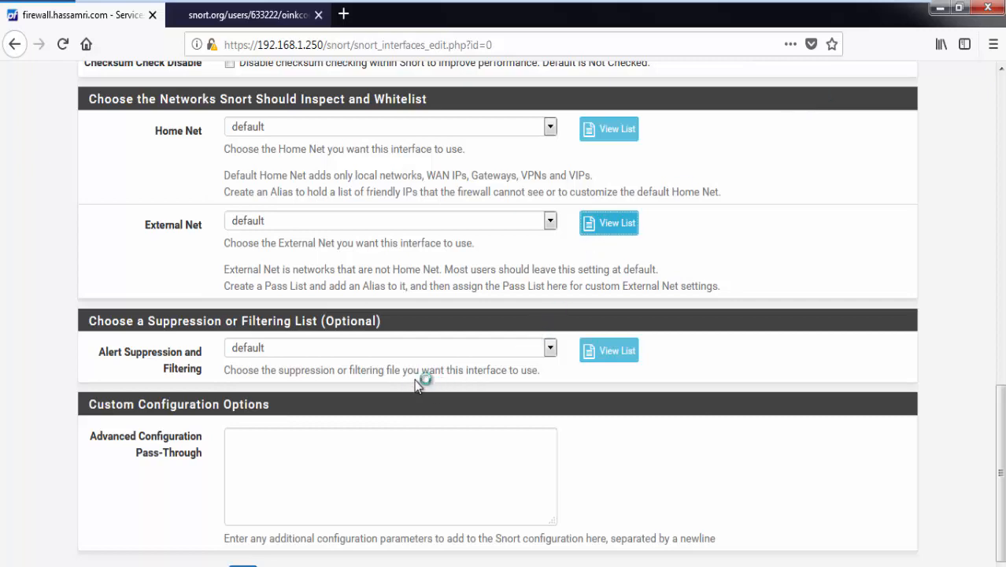
Step: Check the empty suppression list and save the WAN Snort interface settings
left_click(626, 350)
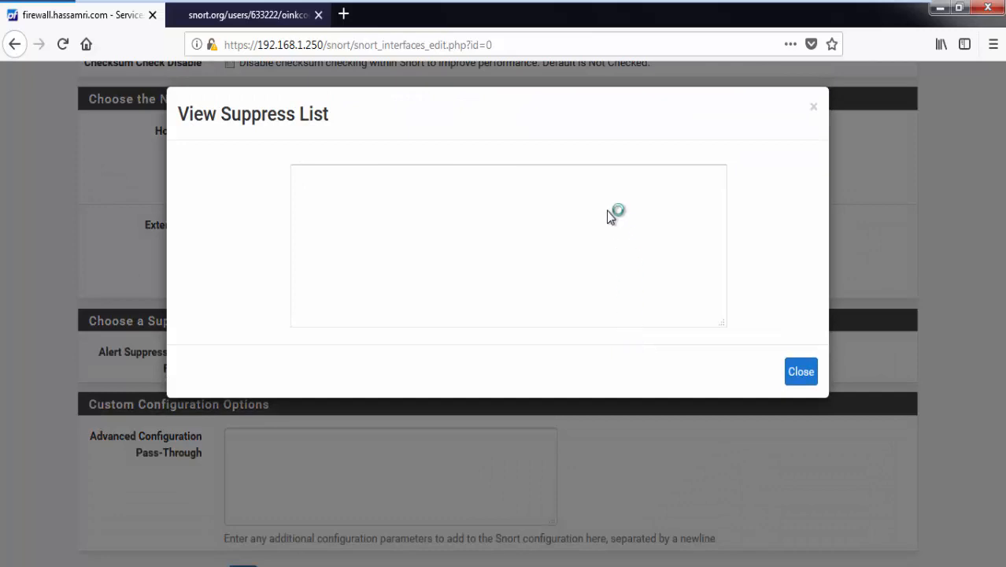
left_click(420, 187)
left_click(814, 110)
scroll(622, 210, "down", 1)
scroll(642, 128, "up", 5)
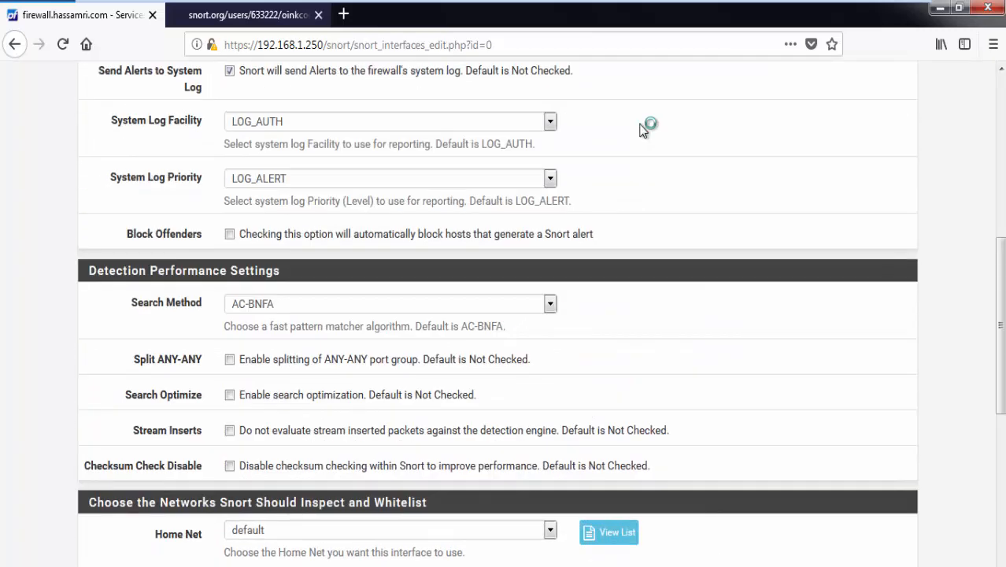
scroll(642, 128, "up", 10)
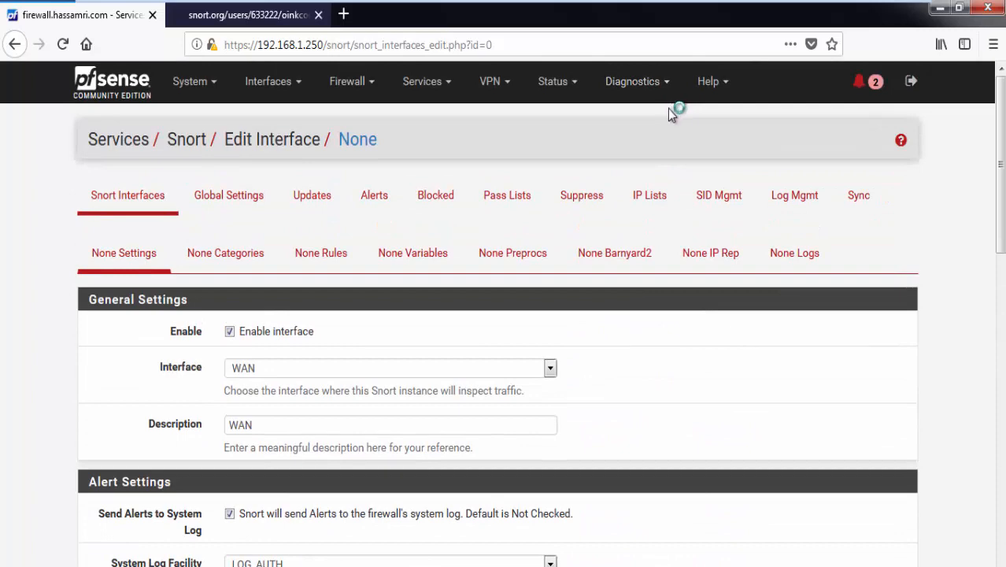
scroll(677, 139, "down", 15)
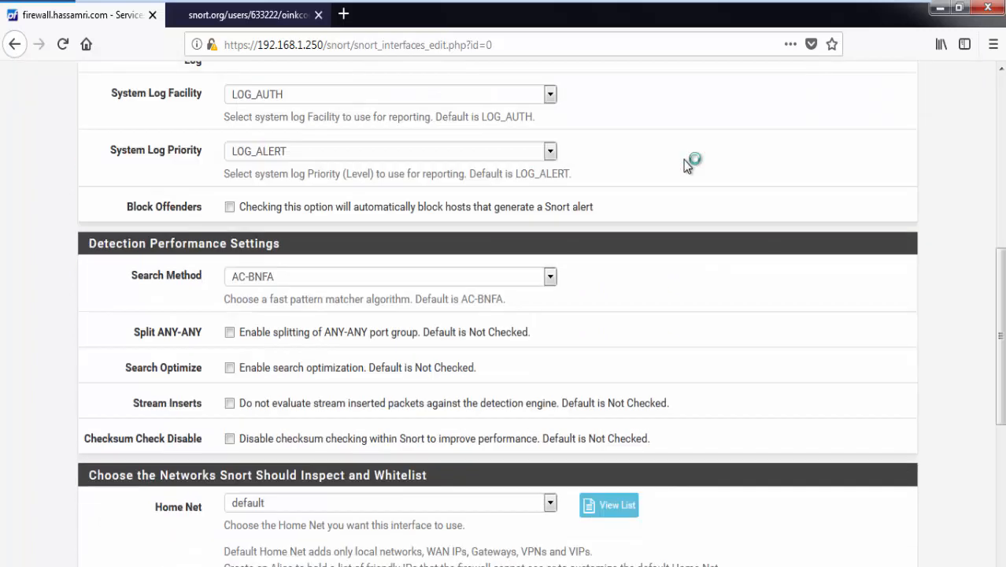
left_click(241, 514)
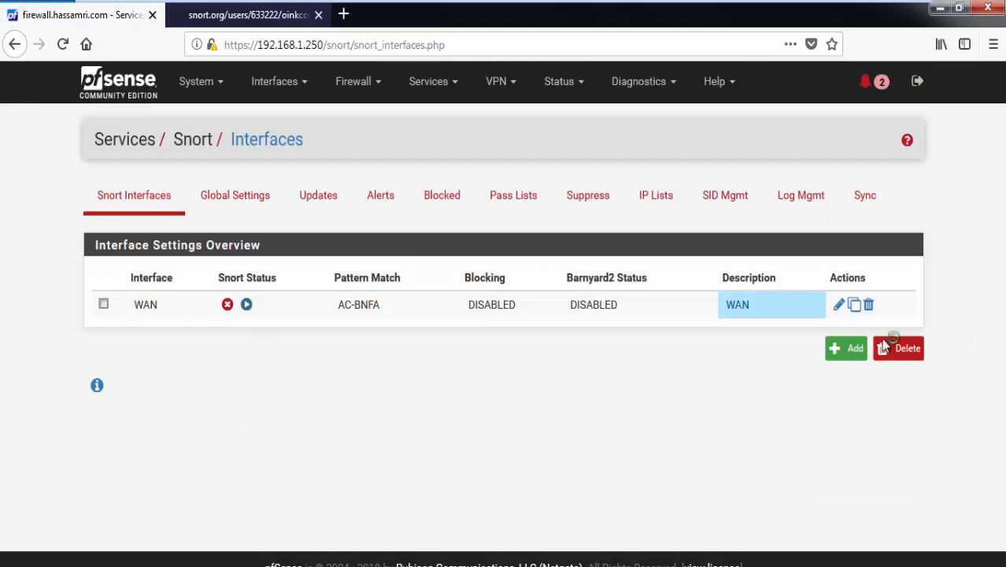
Step: Add a LAN Snort interface with Send Alerts to System Log ticked, and save it
left_click(839, 350)
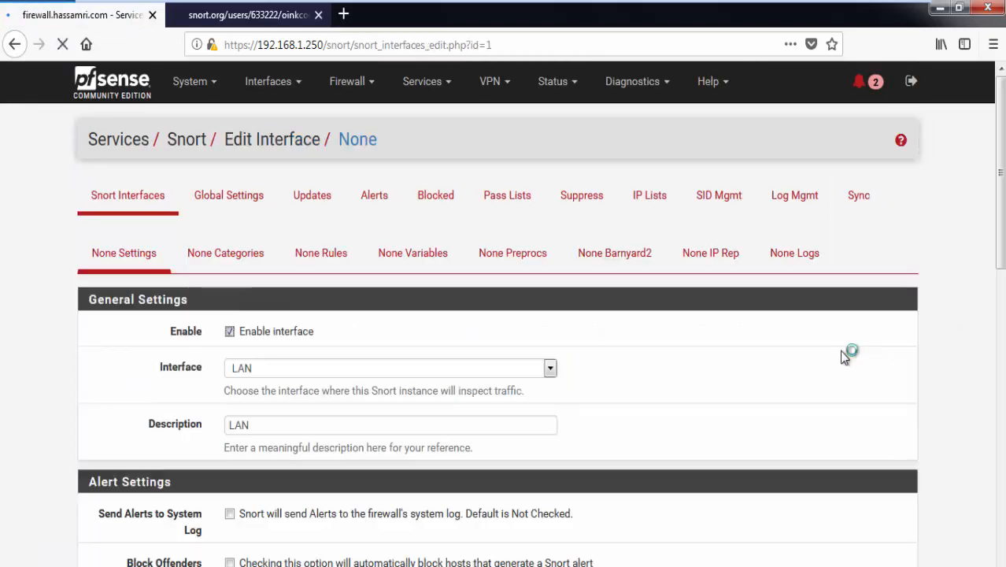
scroll(377, 375, "down", 5)
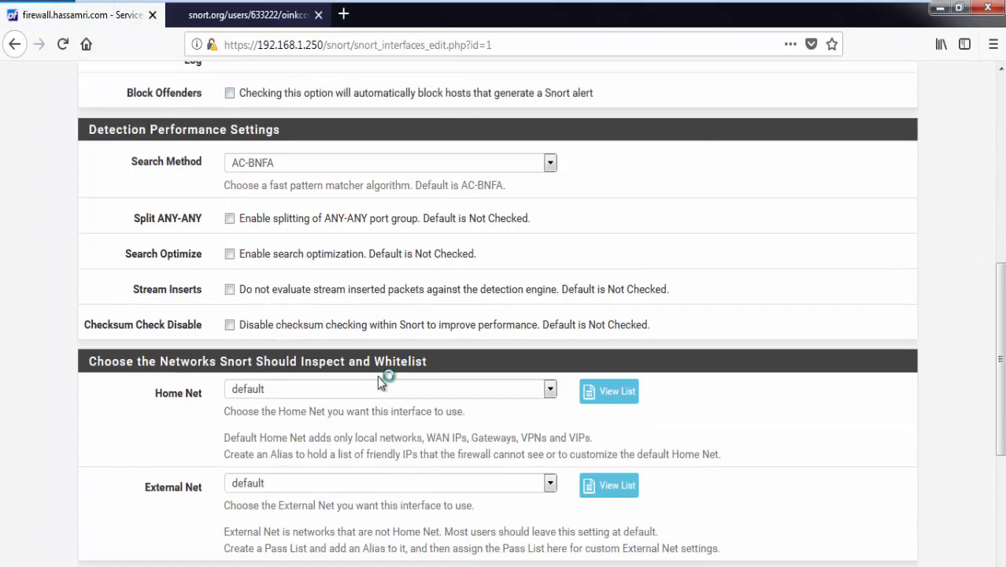
scroll(378, 377, "up", 2)
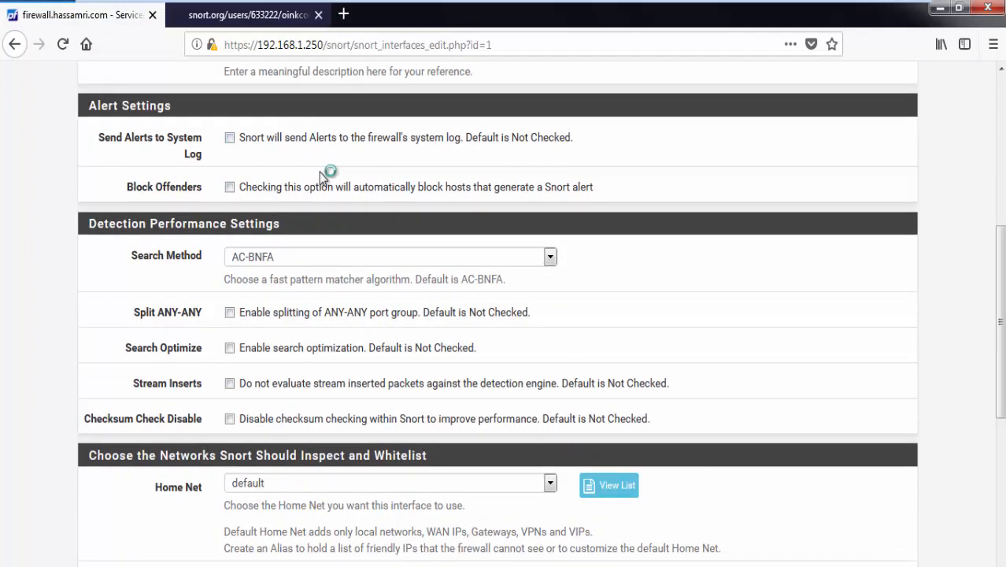
left_click(350, 132)
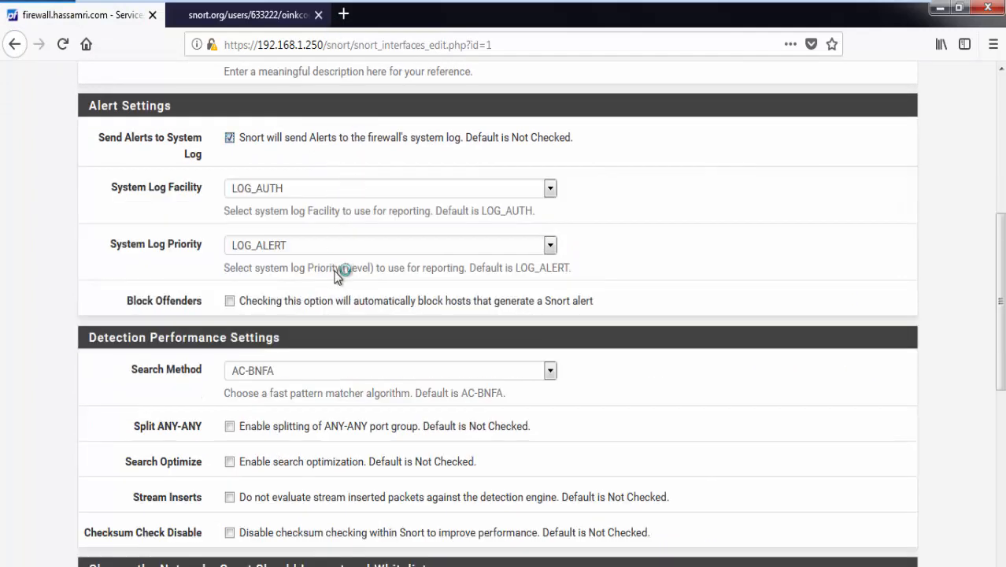
scroll(338, 272, "down", 6)
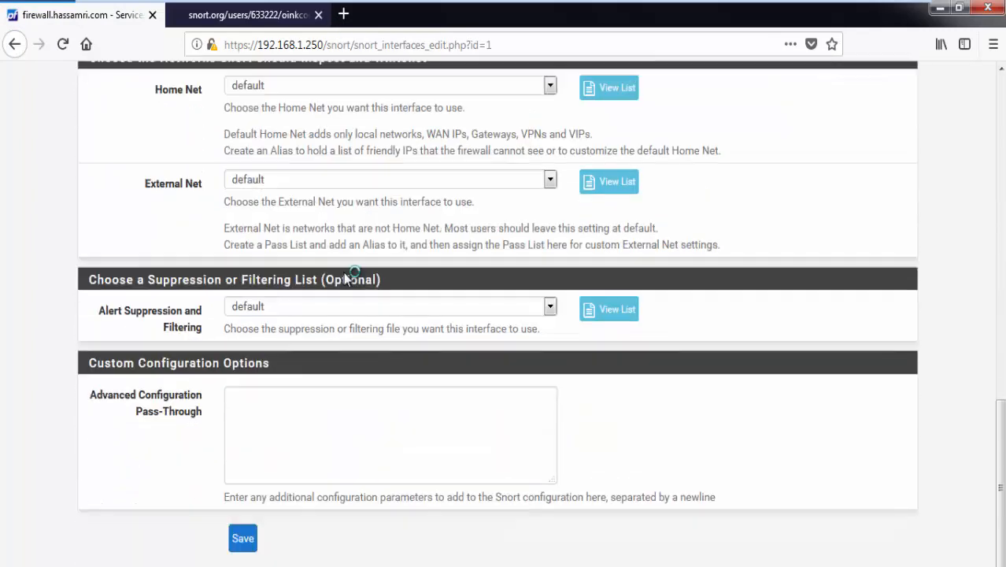
left_click(244, 513)
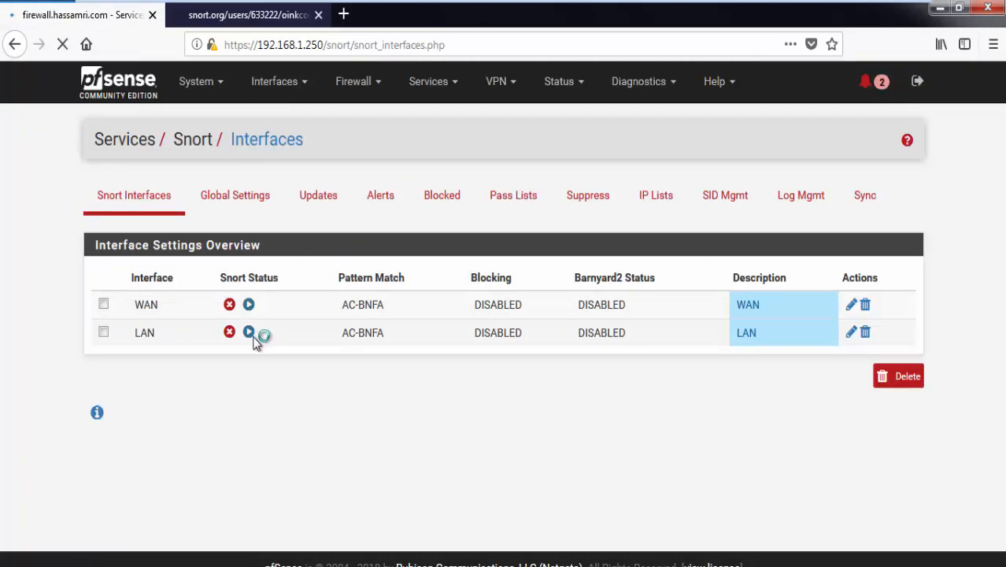
Step: Start Snort on the LAN and WAN interfaces, then view the Alerts page
left_click(249, 332)
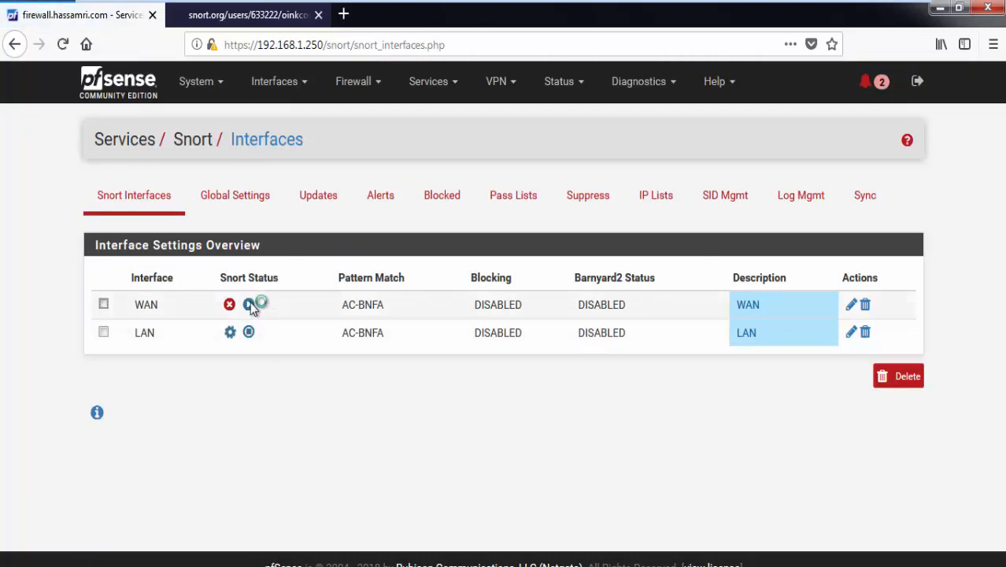
left_click(249, 305)
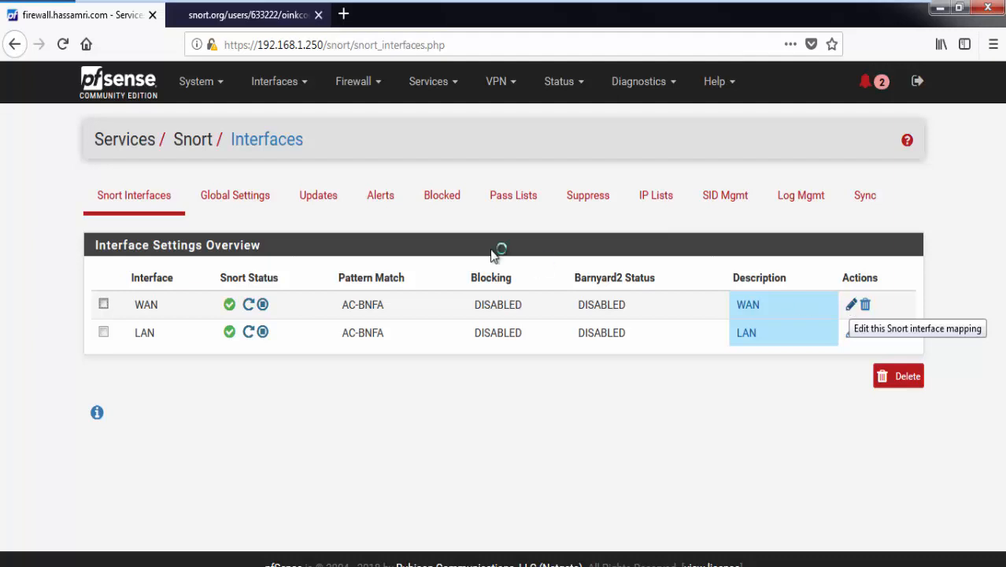
left_click(381, 199)
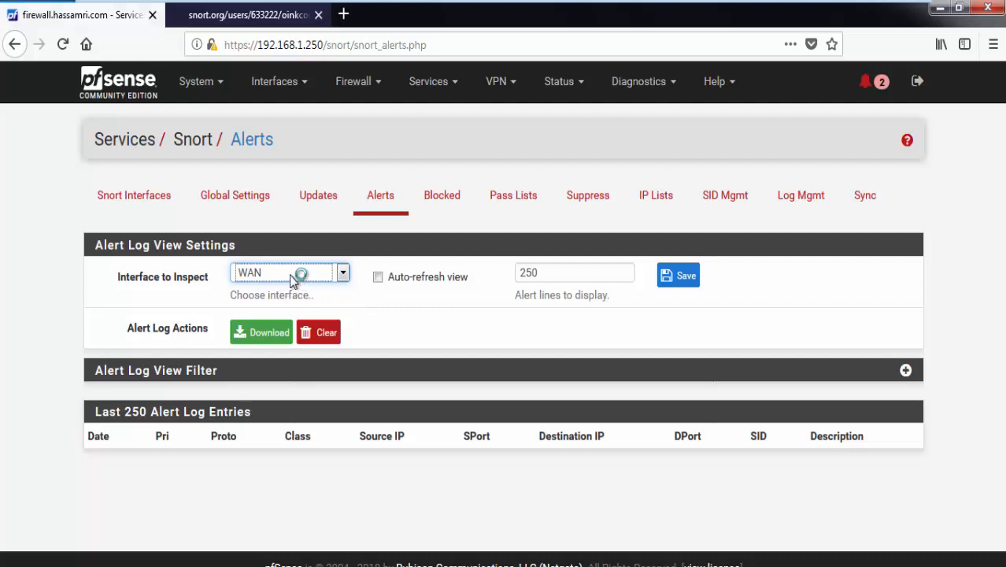
Step: Show the Snort alert log for the WAN interface
left_click(291, 274)
left_click(420, 306)
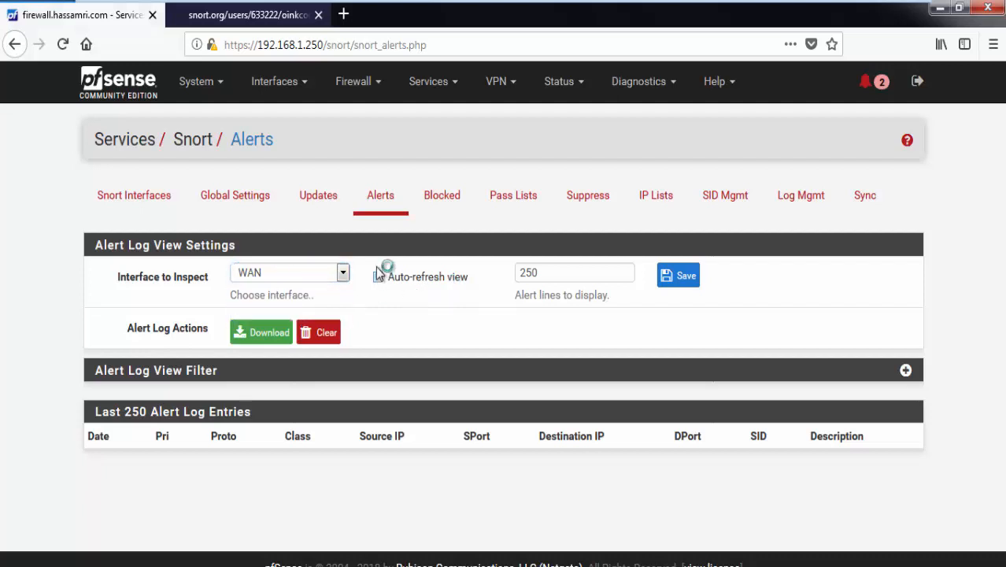
left_click_drag(542, 278, 524, 280)
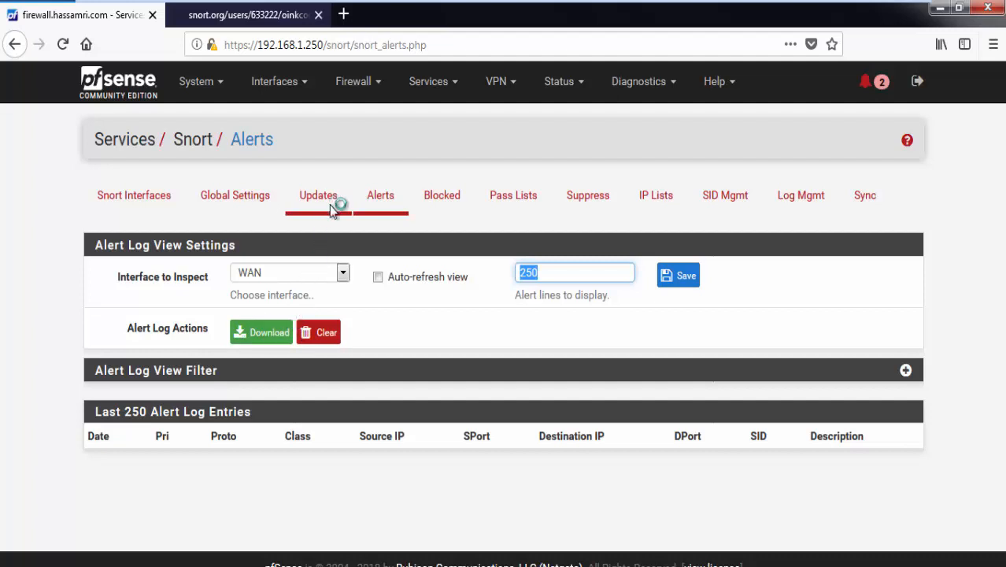
Step: Look through Blocked, Pass Lists and Suppression pages, then return to Snort Interfaces
left_click(436, 215)
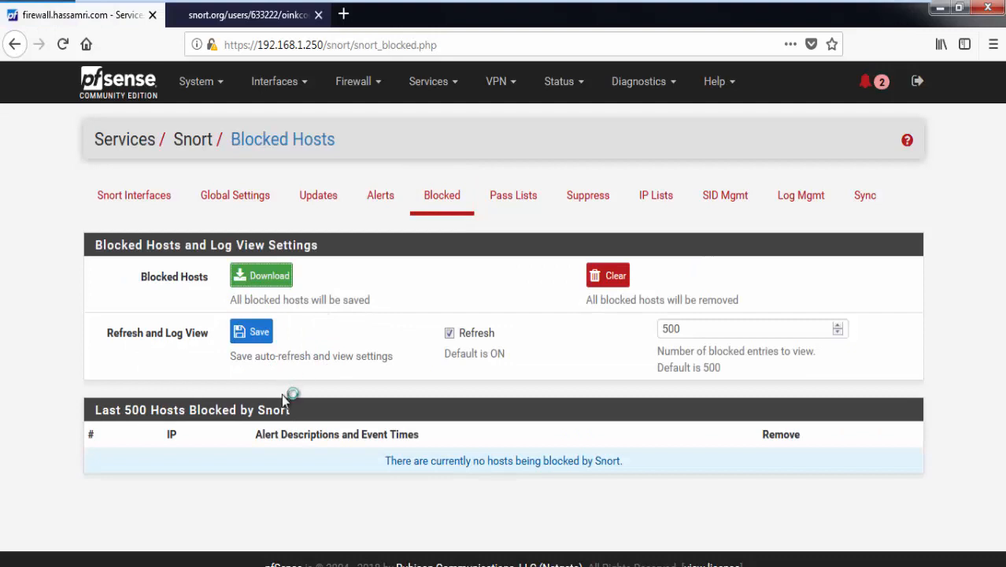
left_click(491, 197)
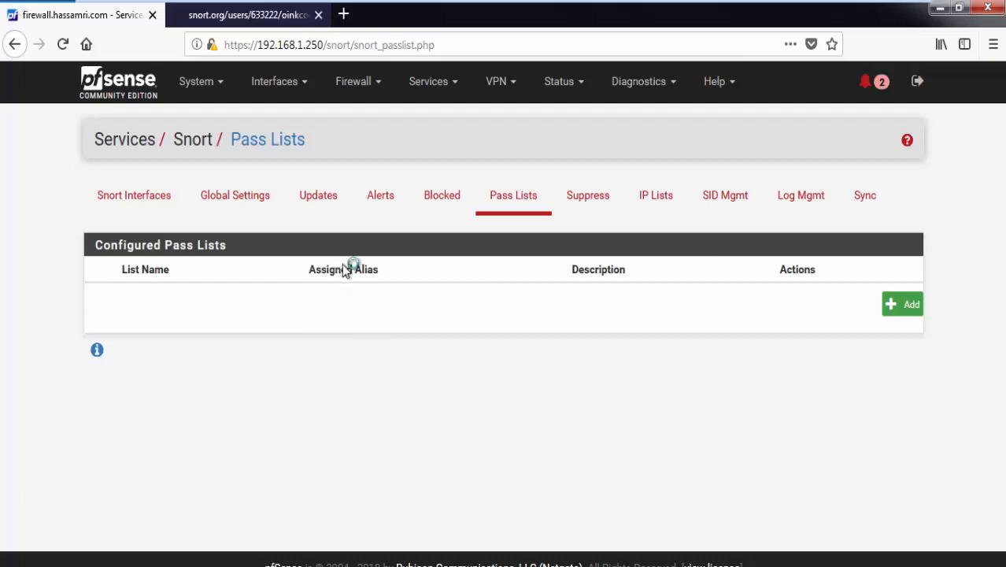
left_click(570, 211)
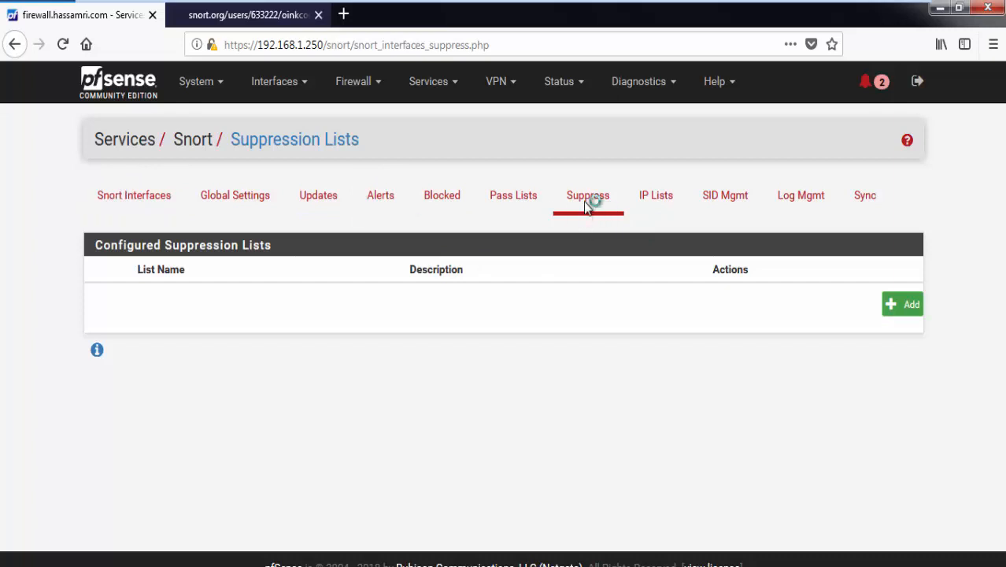
left_click(115, 204)
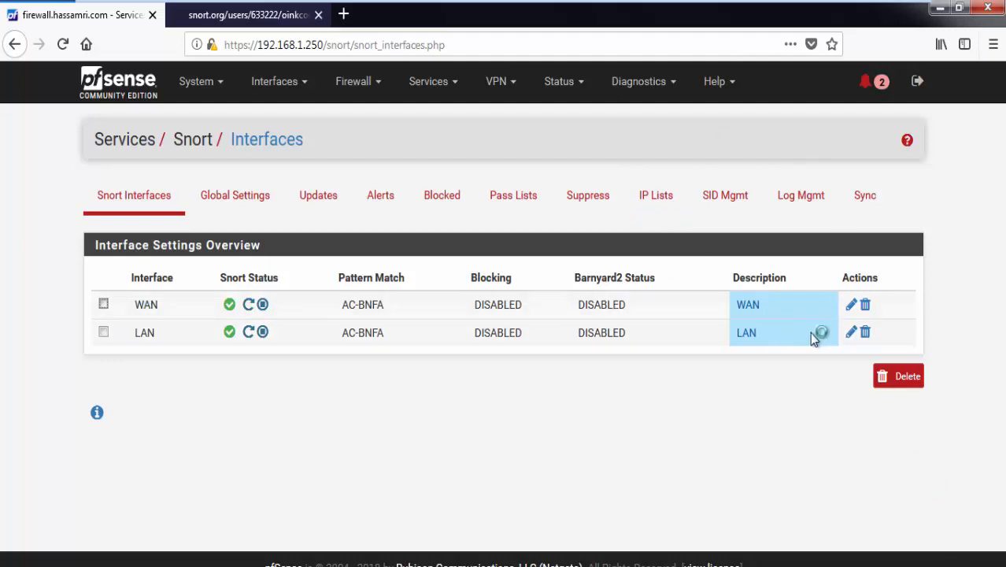
Step: Edit the WAN Snort interface and tick Use IPS Policy on its Categories page
left_click(850, 309)
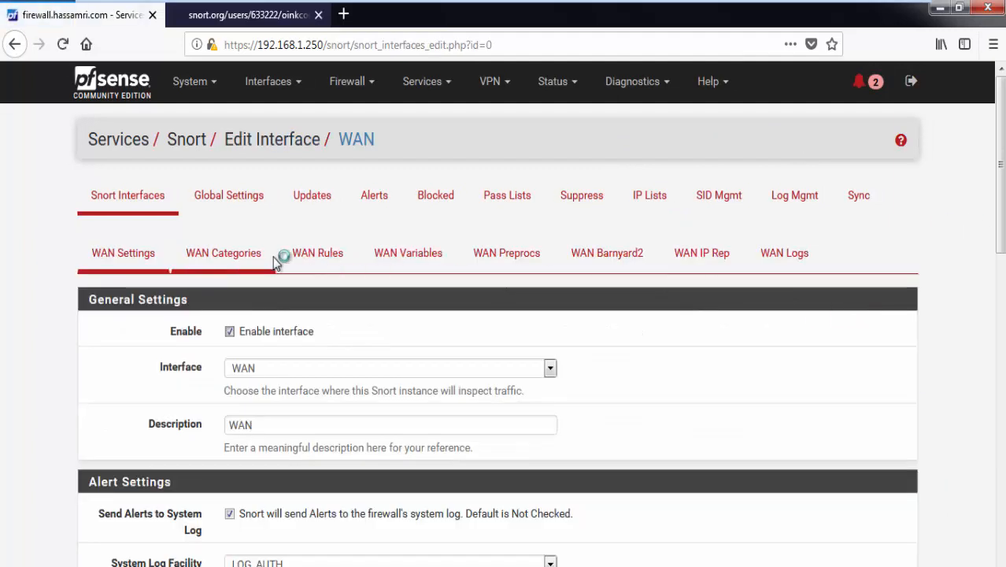
scroll(275, 254, "down", 2)
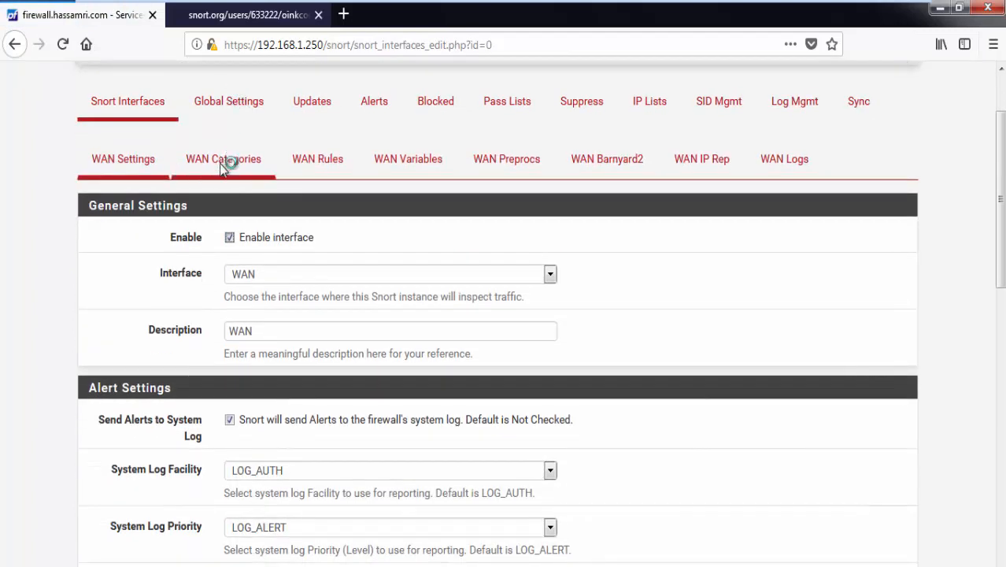
left_click(256, 162)
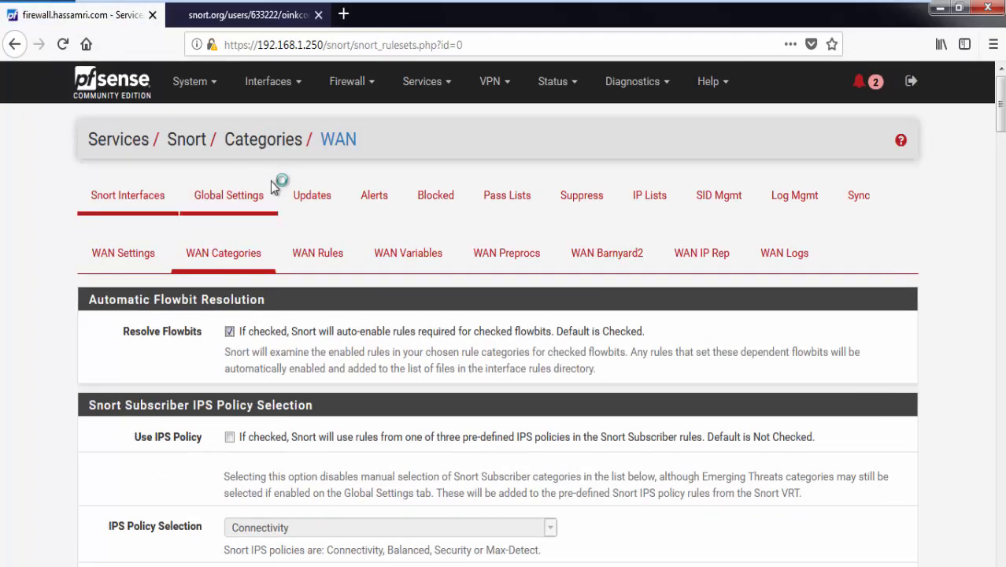
scroll(270, 183, "down", 1)
scroll(269, 183, "down", 2)
left_click(271, 248)
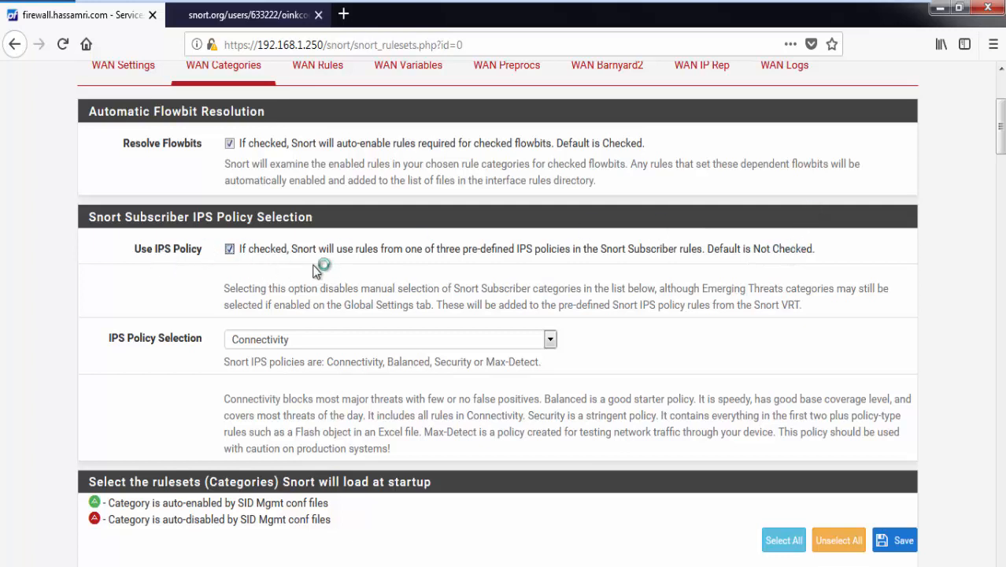
Step: Select Security as the WAN IPS policy, dismissing the Windows colour-scheme prompt
left_click(353, 341)
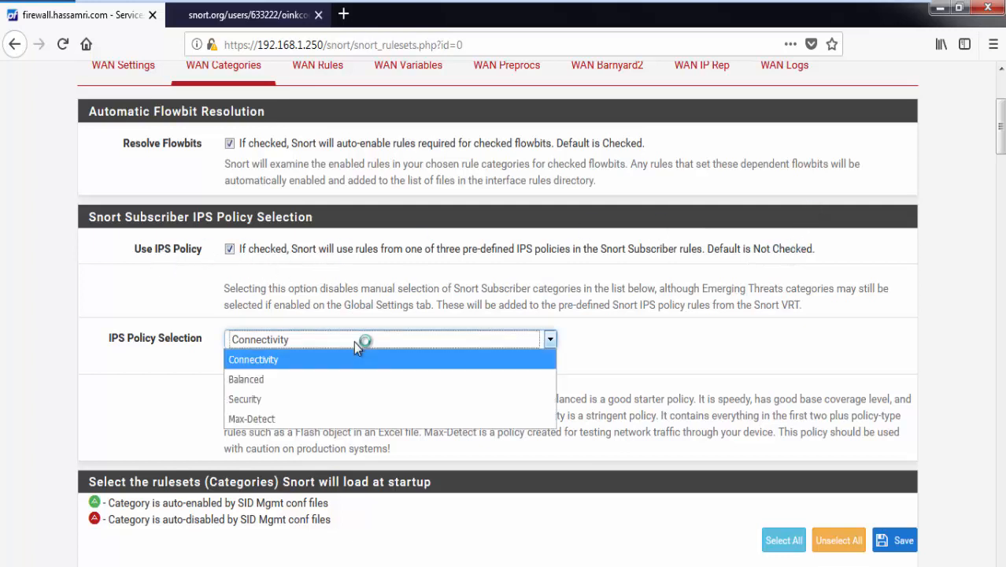
left_click(336, 403)
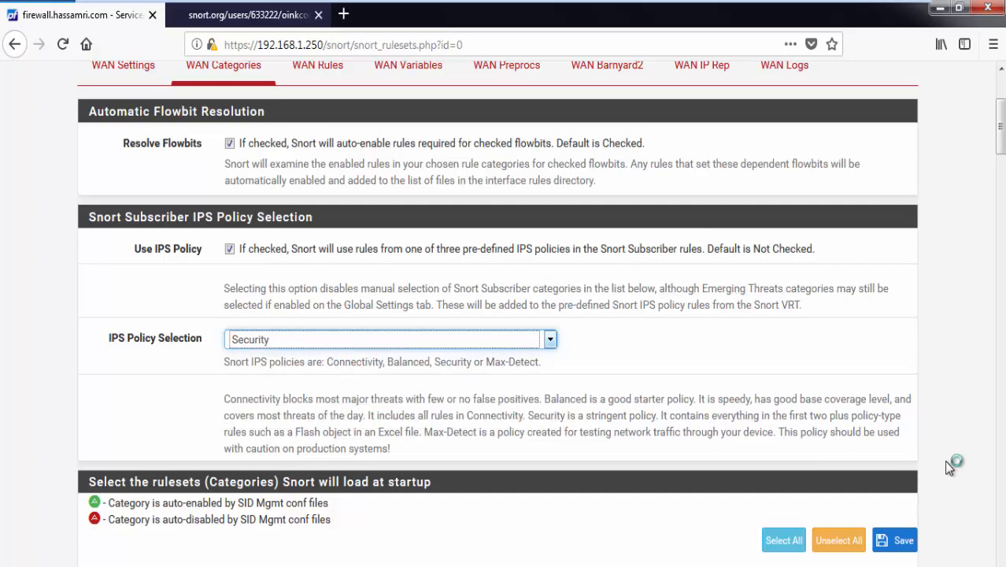
left_click_drag(227, 398, 397, 455)
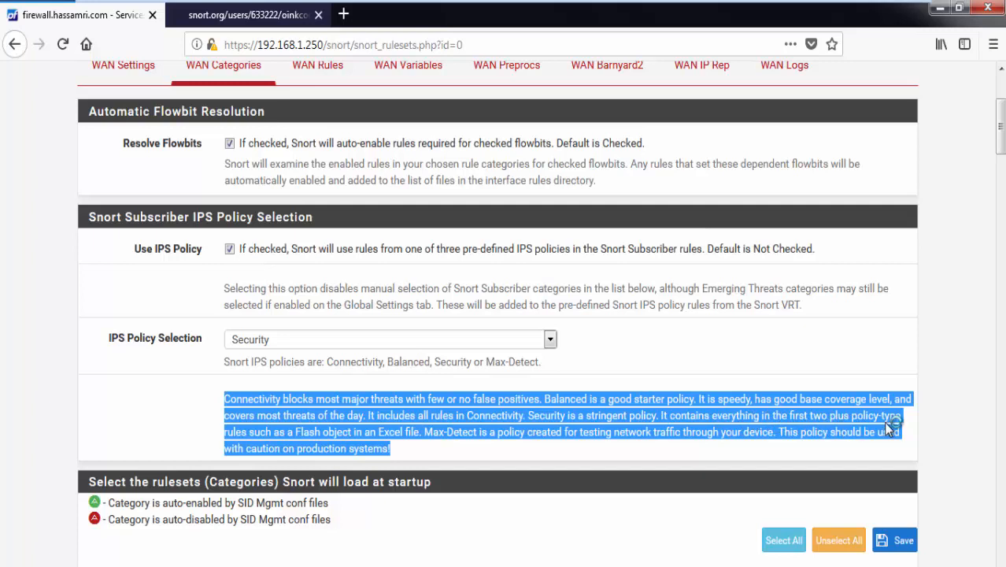
left_click(306, 348)
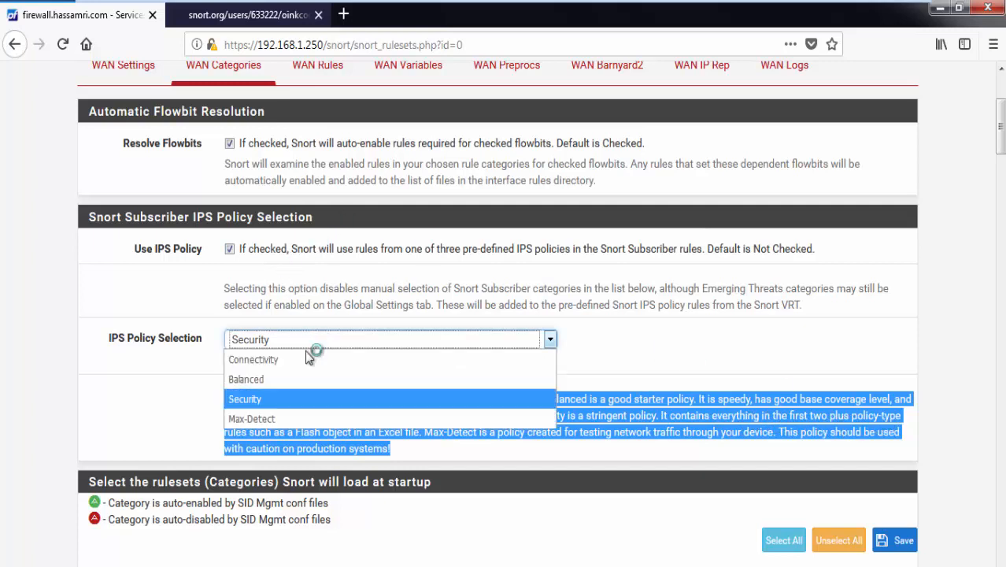
left_click(612, 349)
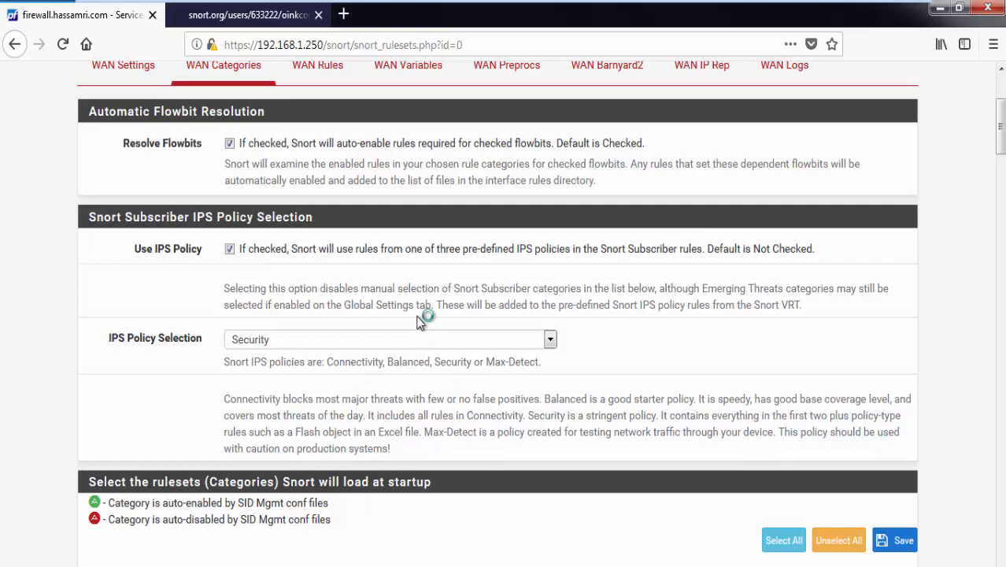
left_click(393, 340)
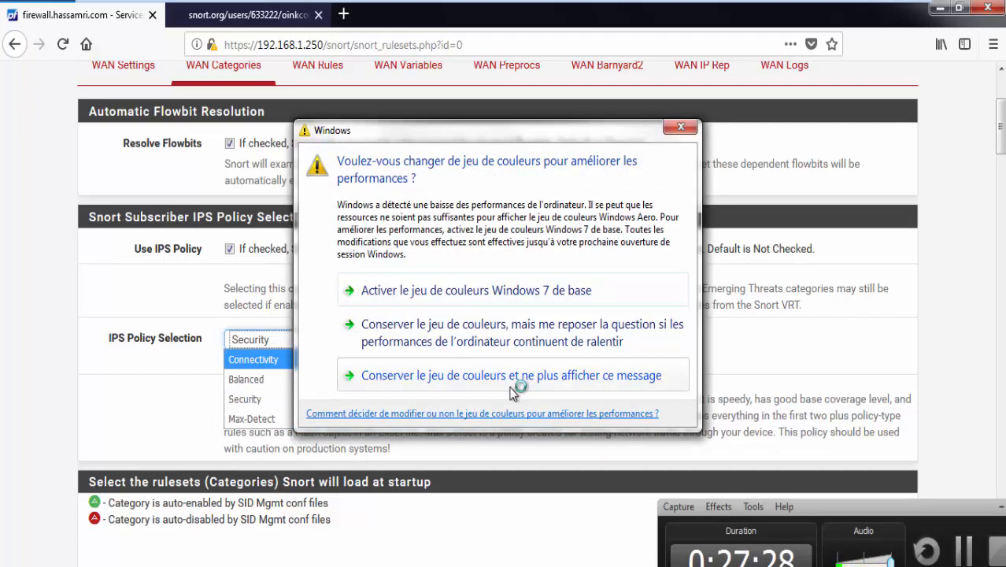
left_click(518, 383)
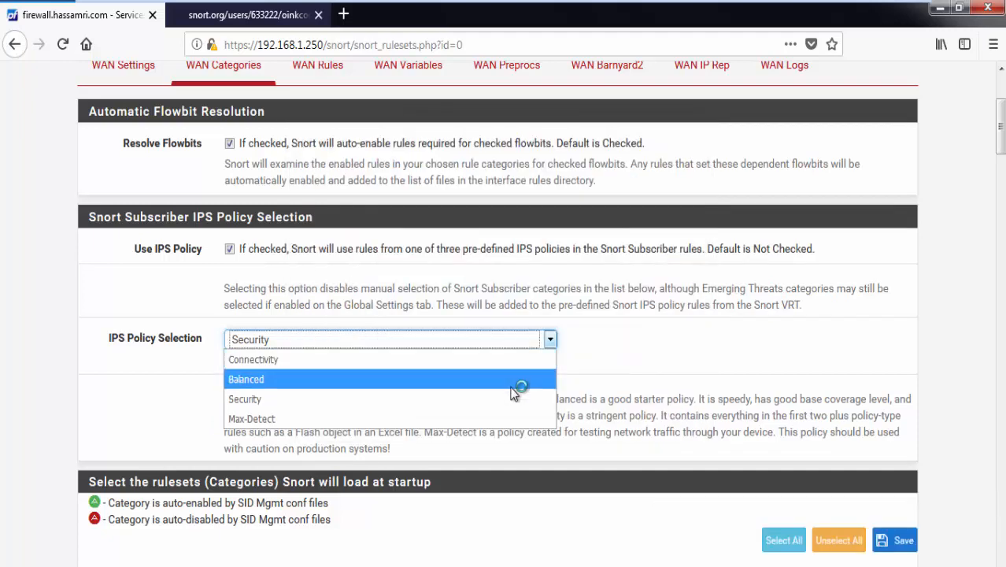
left_click(316, 406)
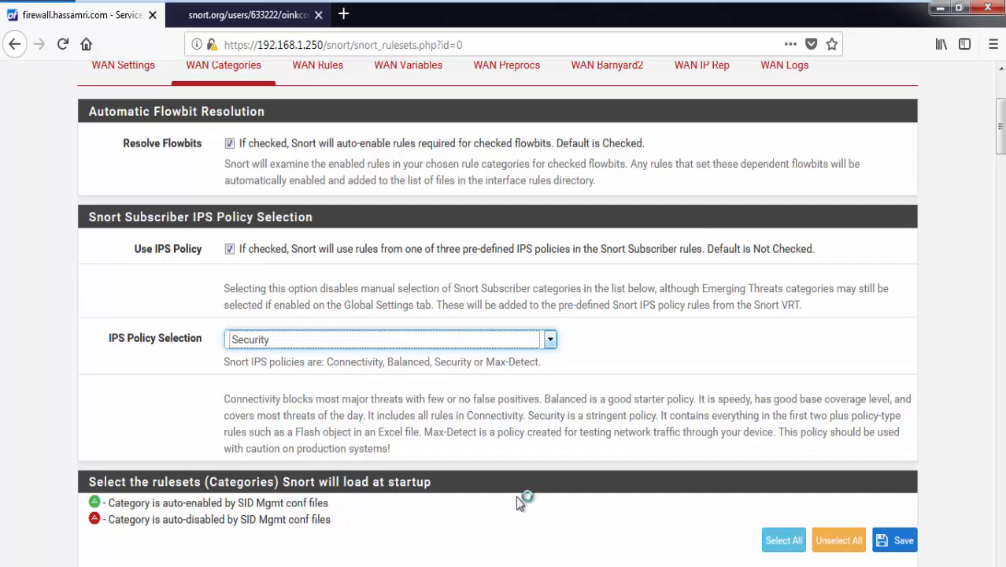
Step: Keep Security as the WAN IPS policy and scroll to the bottom of the rulesets list
left_click(337, 346)
left_click(142, 398)
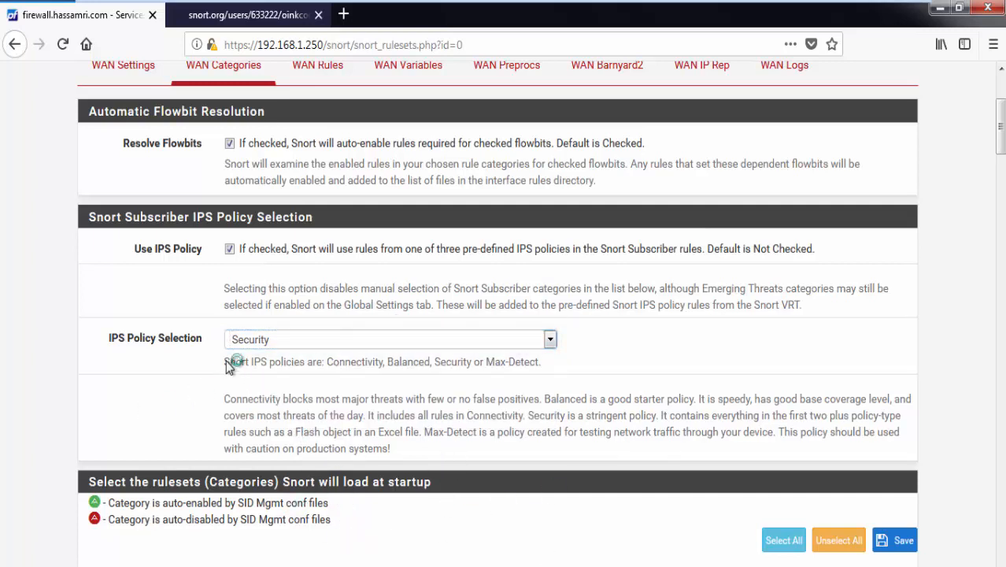
scroll(421, 358, "down", 4)
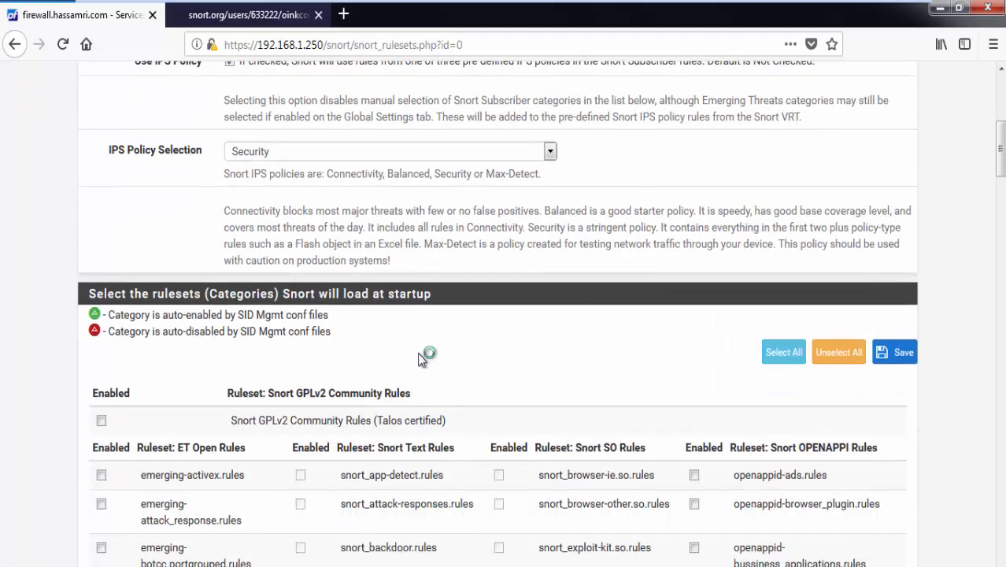
scroll(421, 358, "down", 10)
scroll(421, 358, "up", 5)
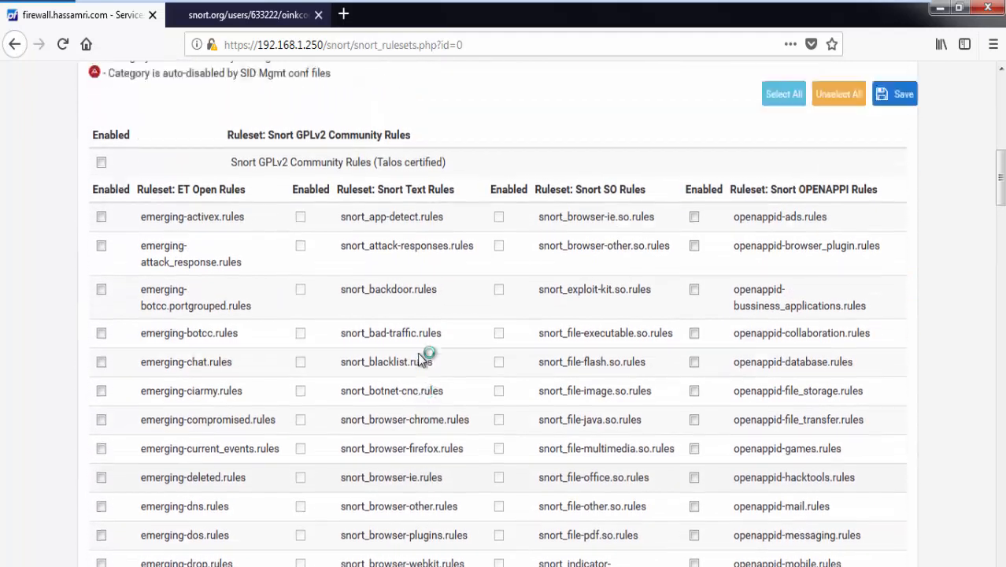
scroll(422, 359, "up", 3)
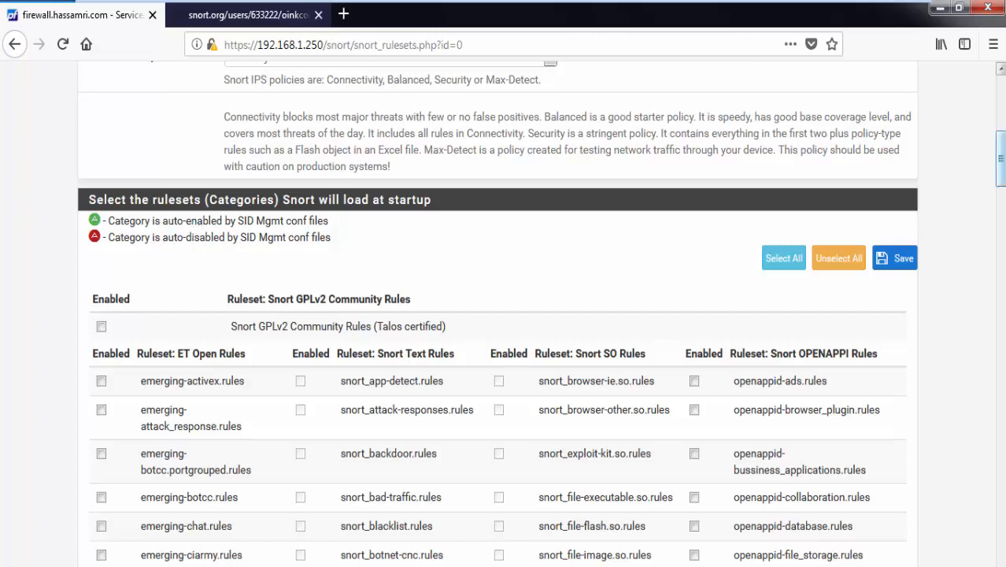
left_click_drag(999, 174, 984, 565)
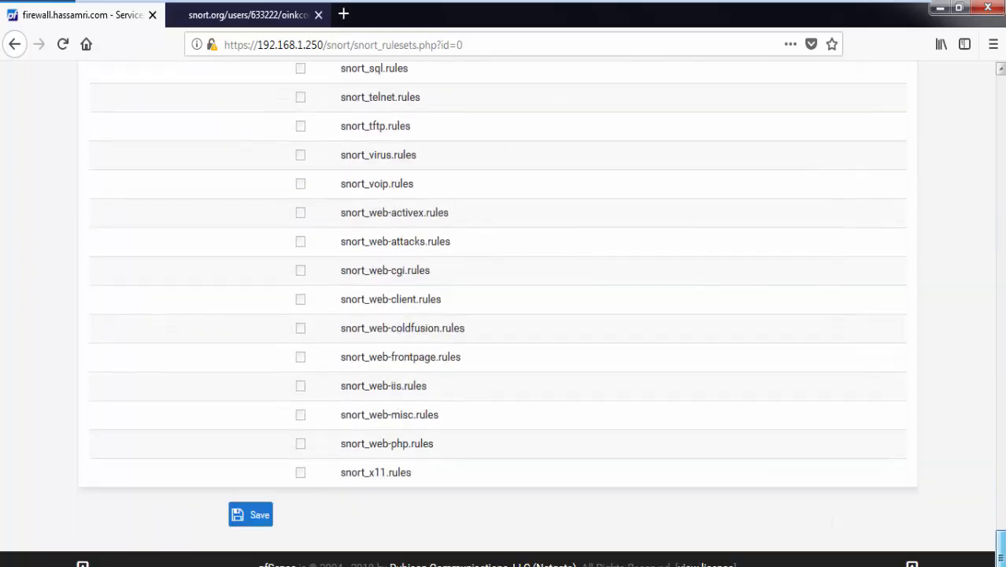
Step: Save the WAN categories so Snort rebuilds and live-reloads the Security policy rules
left_click(263, 519)
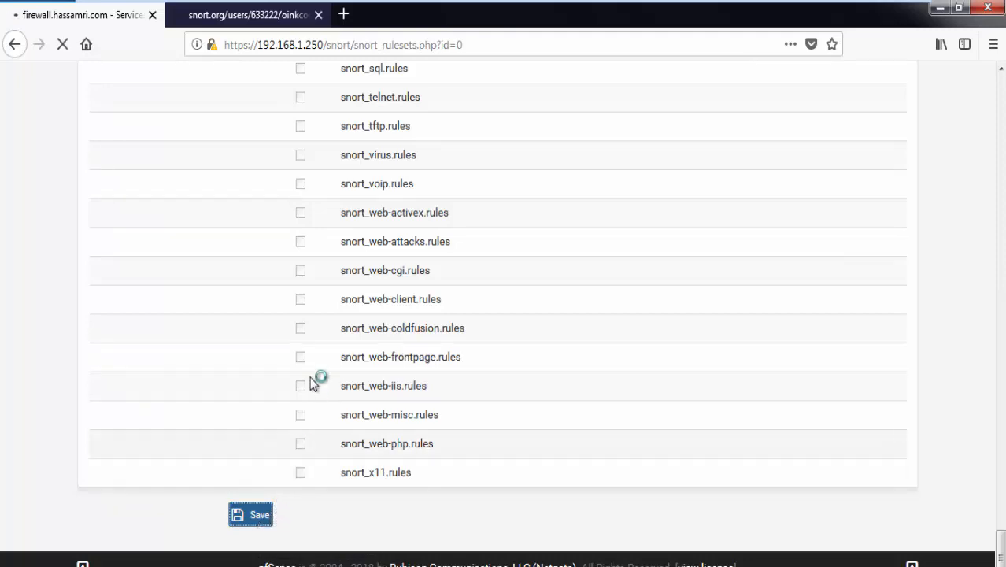
scroll(315, 341, "up", 12)
scroll(280, 357, "up", 15)
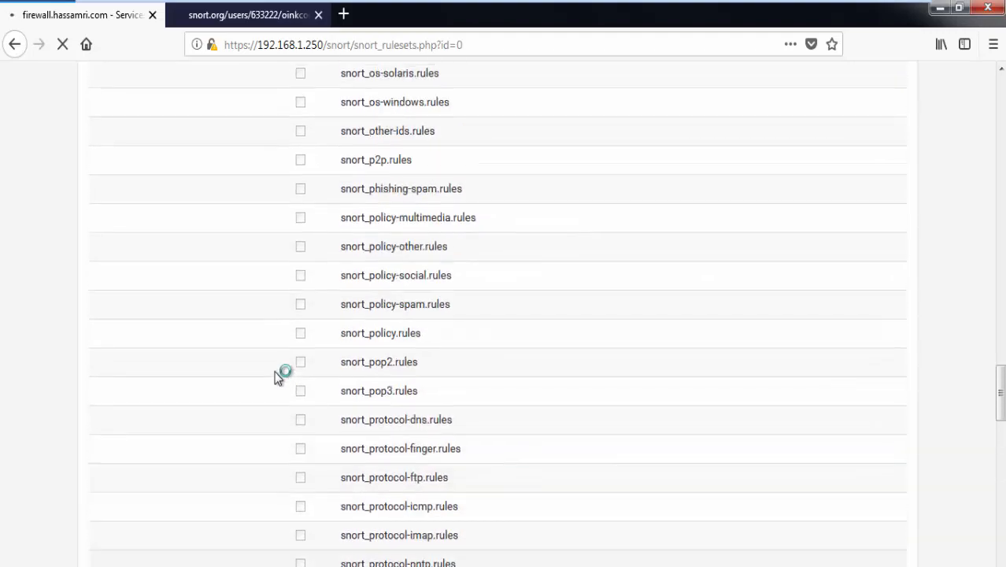
scroll(272, 352, "up", 12)
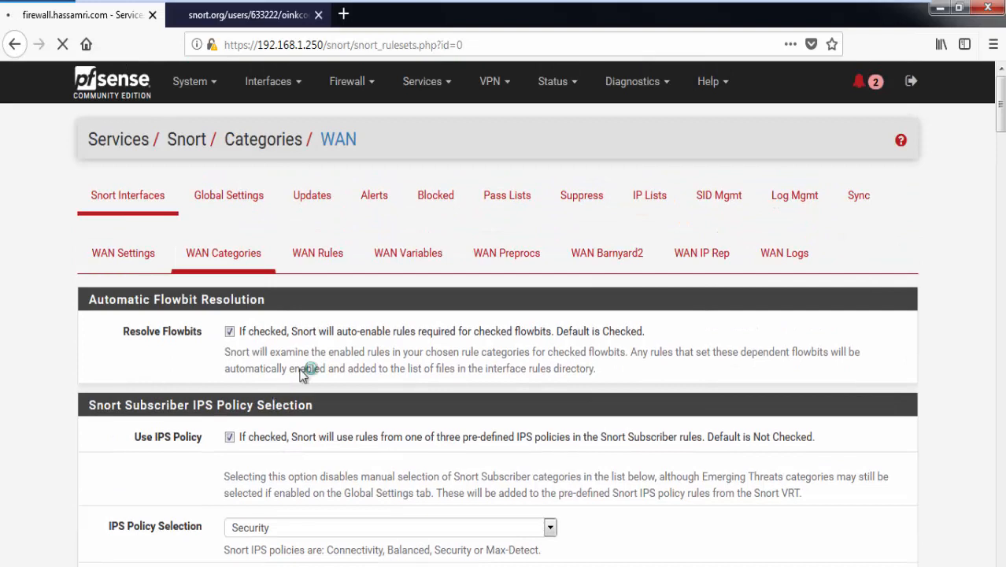
mouse_move(220, 3)
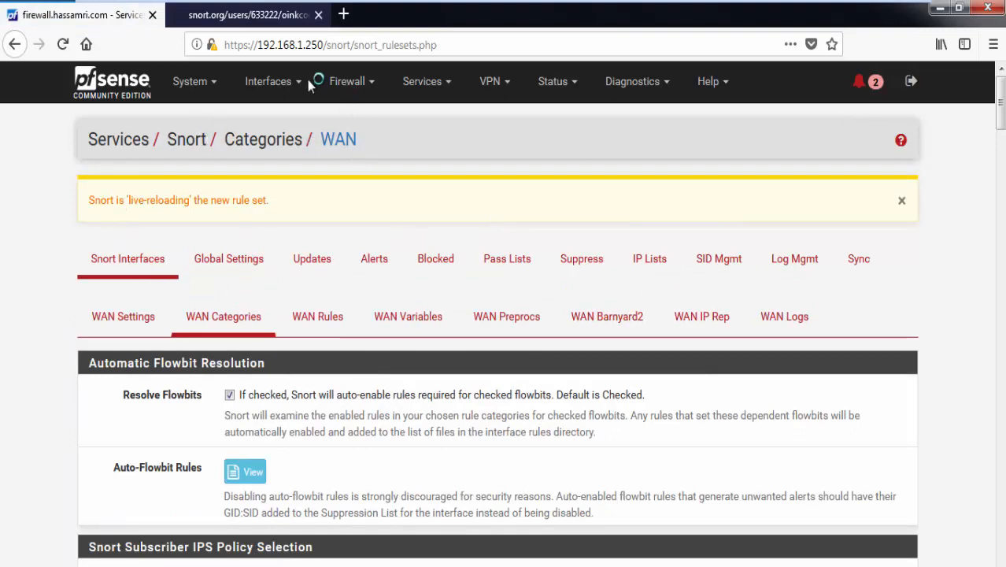
left_click(285, 94)
left_click(283, 91)
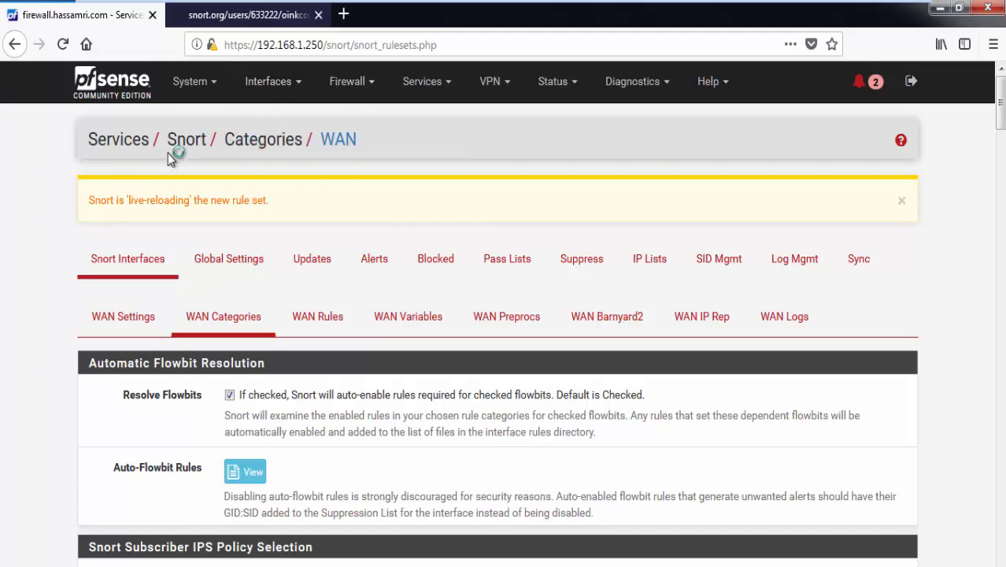
Step: From the Snort Interfaces list, start Snort on the WAN row while LAN keeps running
left_click(126, 263)
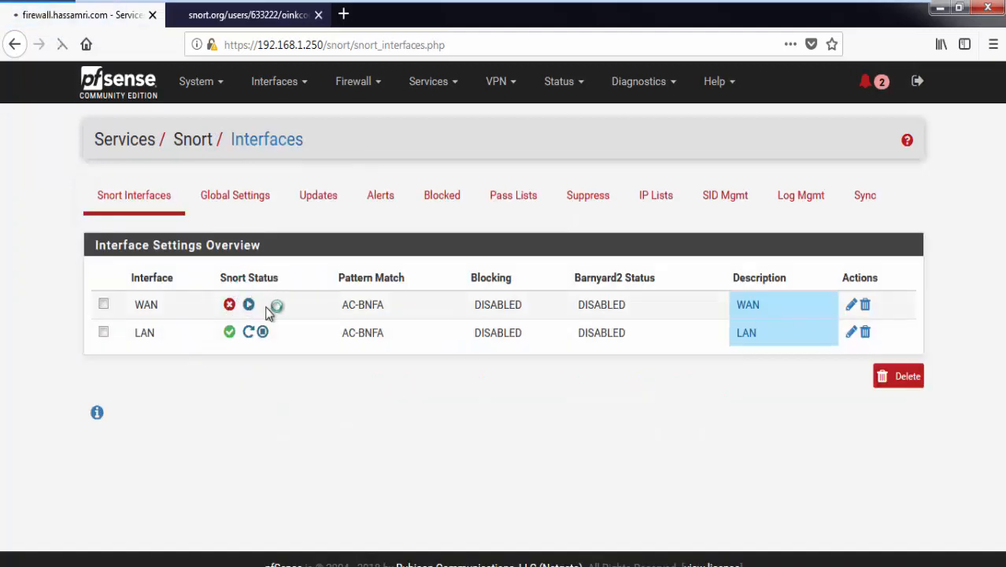
left_click(248, 305)
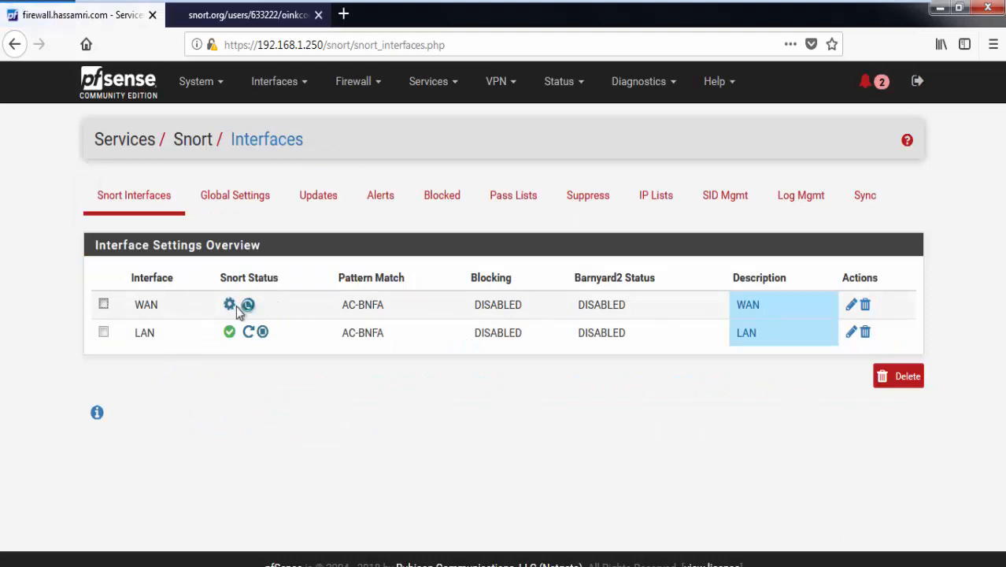
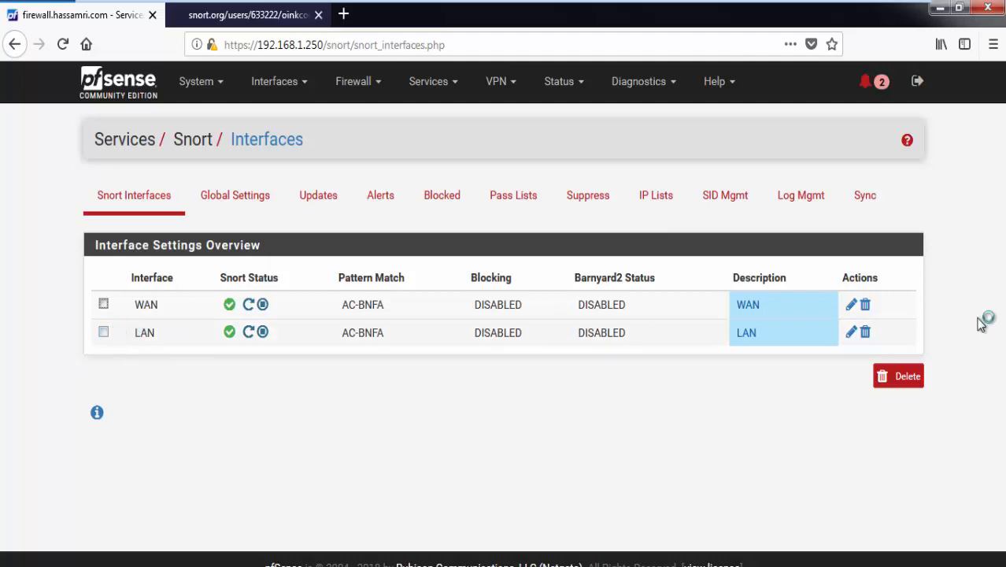
Step: Open the Snort settings for the LAN interface from the Snort Interfaces list
left_click(852, 332)
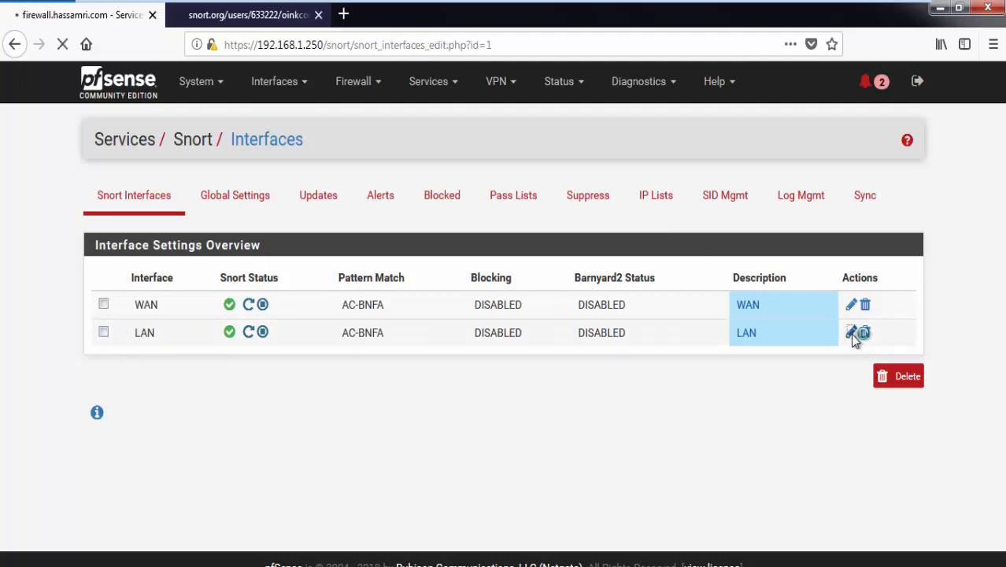
Step: In LAN Categories, enable Use IPS Policy and select the Security policy
mouse_move(548, 8)
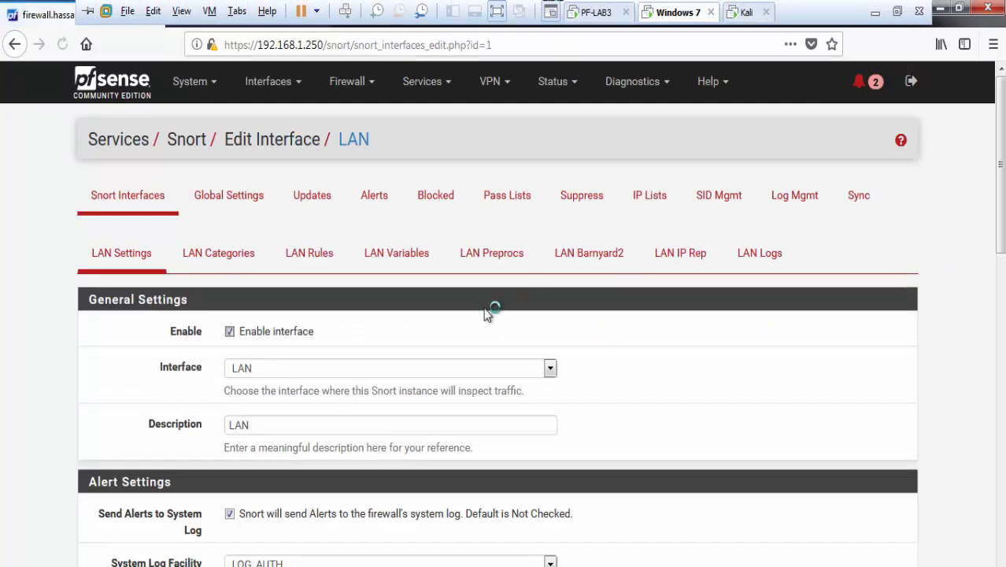
left_click(221, 258)
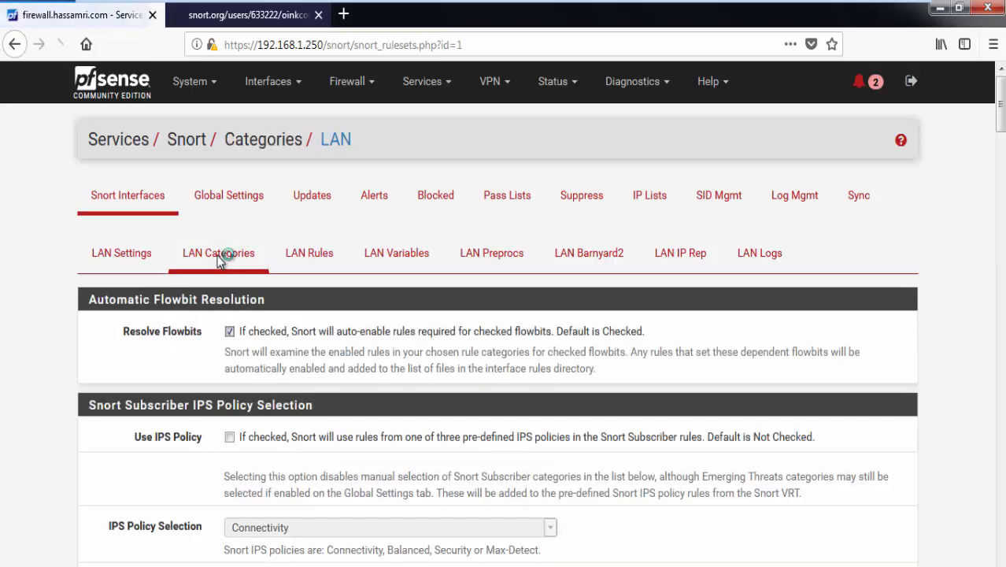
scroll(220, 270, "down", 1)
scroll(223, 269, "down", 3)
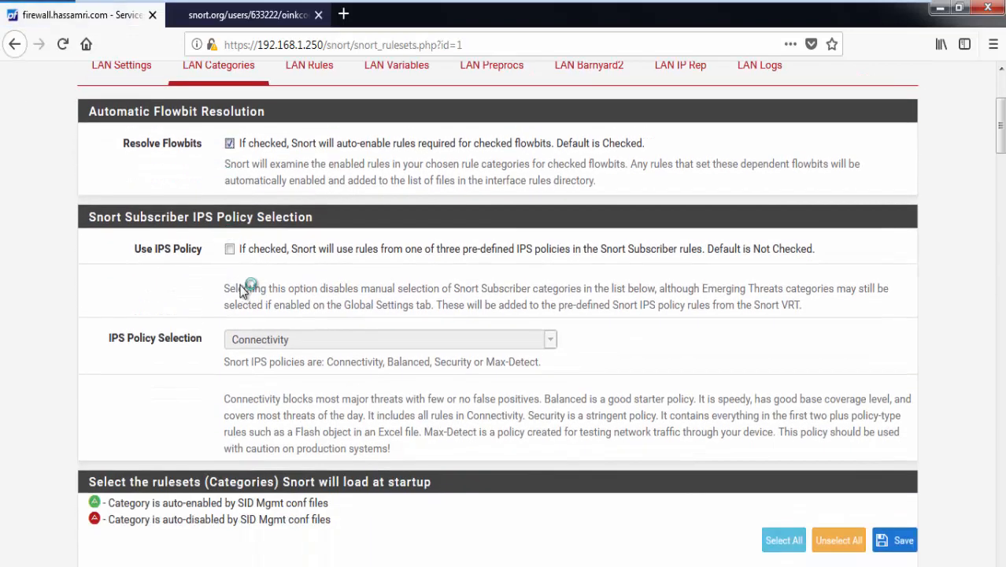
left_click(289, 252)
left_click(297, 339)
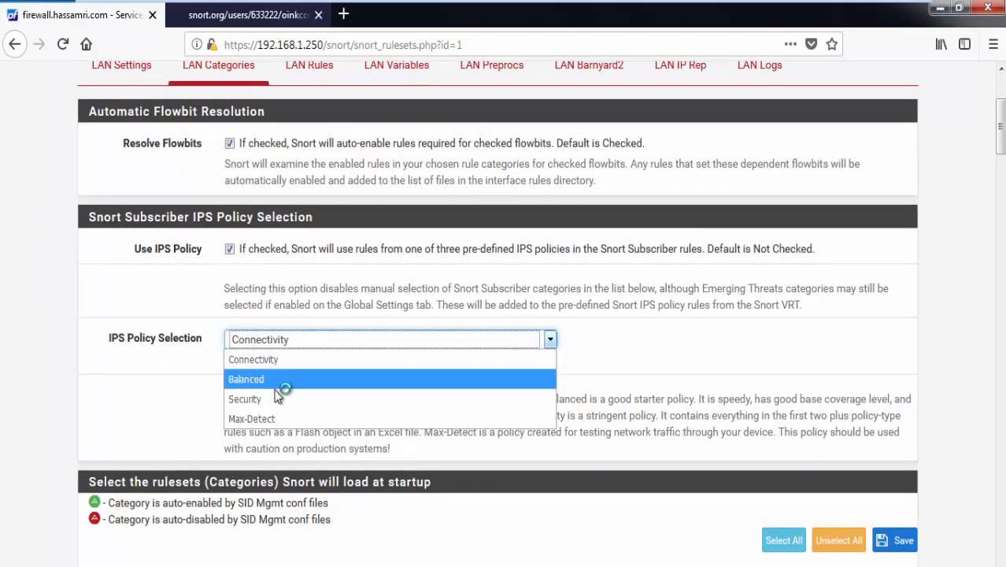
left_click(236, 399)
Step: Save the LAN categories so Snort live-reloads the Security policy rules
scroll(86, 338, "down", 20)
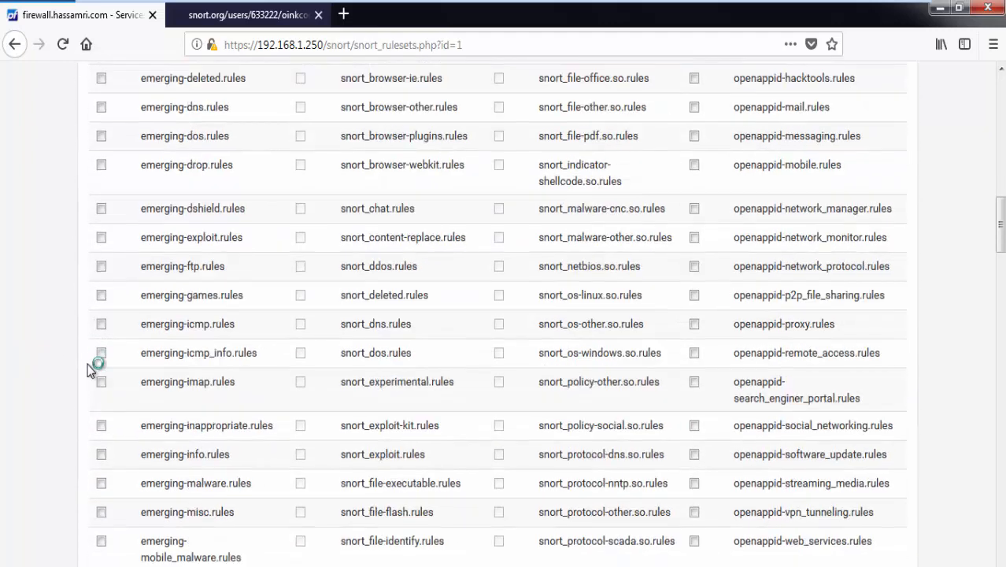
scroll(118, 433, "down", 20)
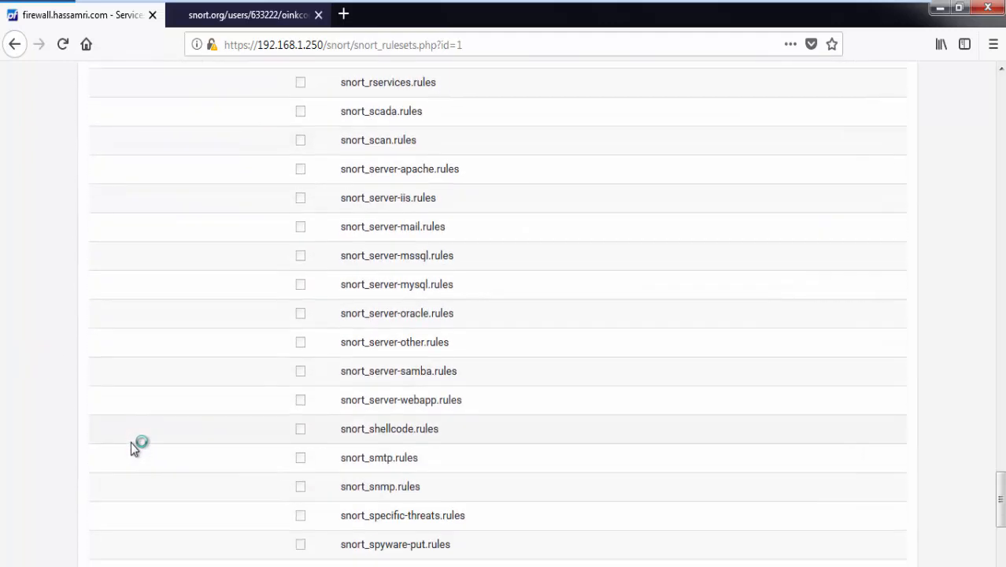
scroll(137, 454, "down", 1)
left_click(249, 515)
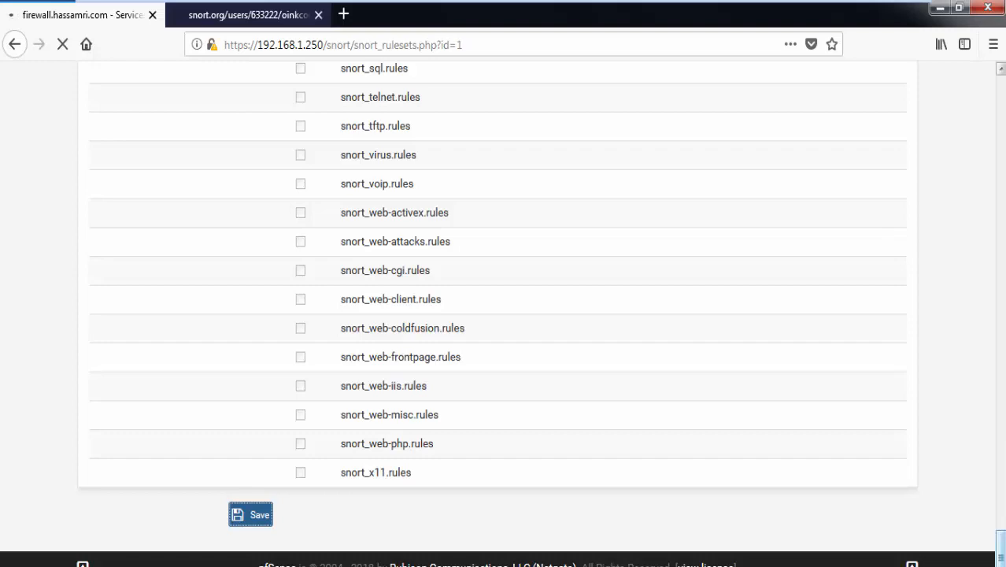
left_click_drag(1000, 536, 1000, 111)
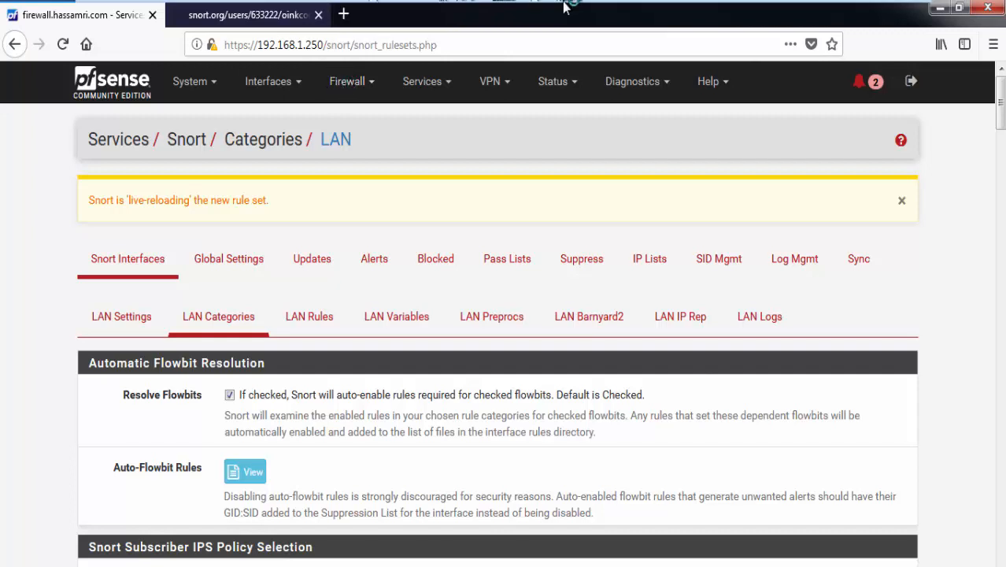
Step: Go to Services > Snort and start Snort on the LAN row
left_click(276, 81)
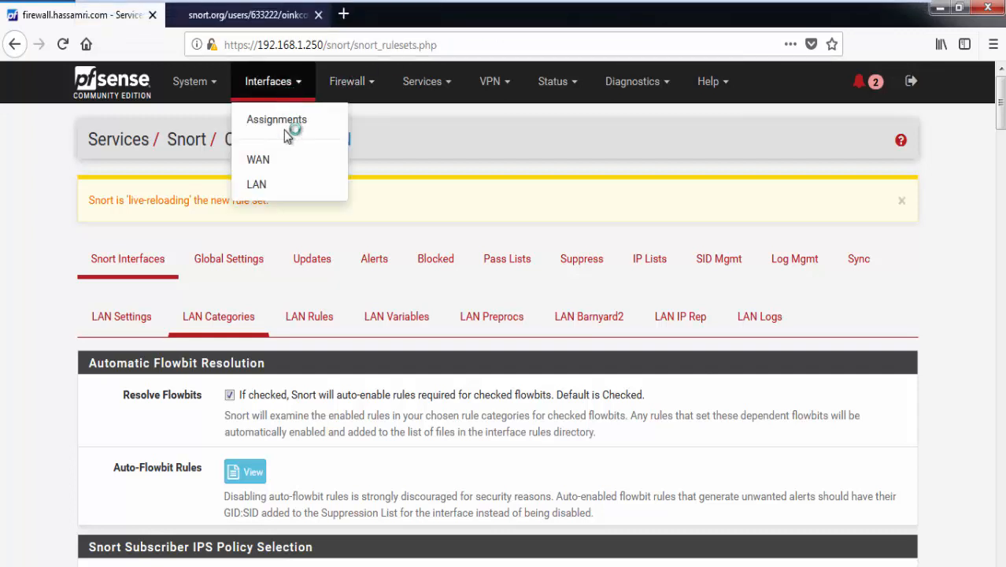
left_click(347, 81)
left_click(425, 82)
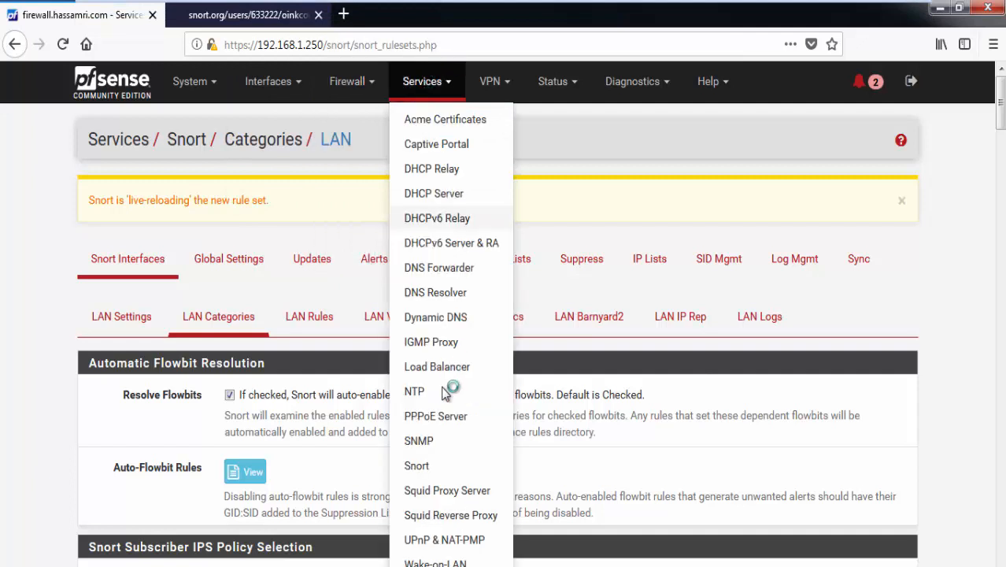
left_click(428, 467)
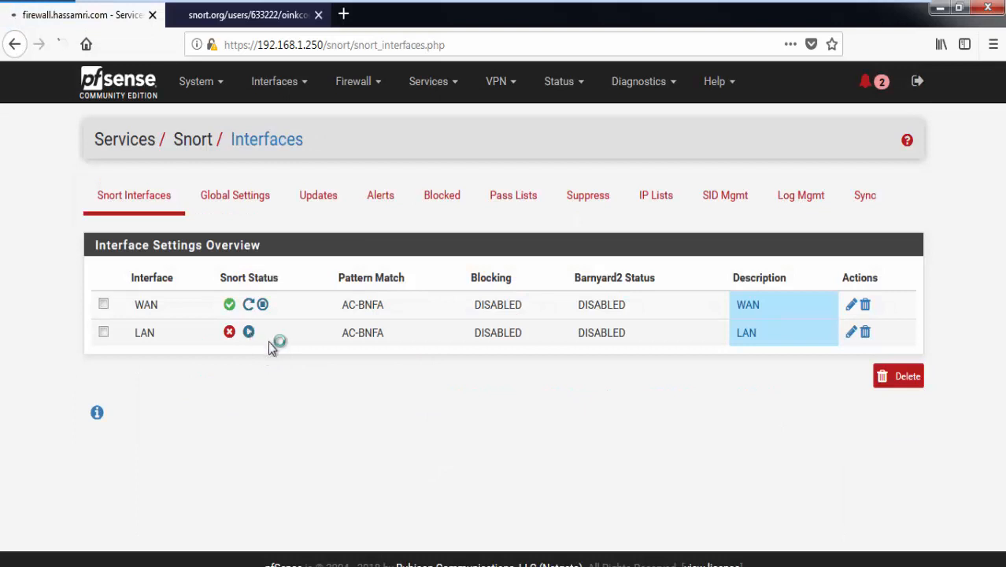
left_click(248, 332)
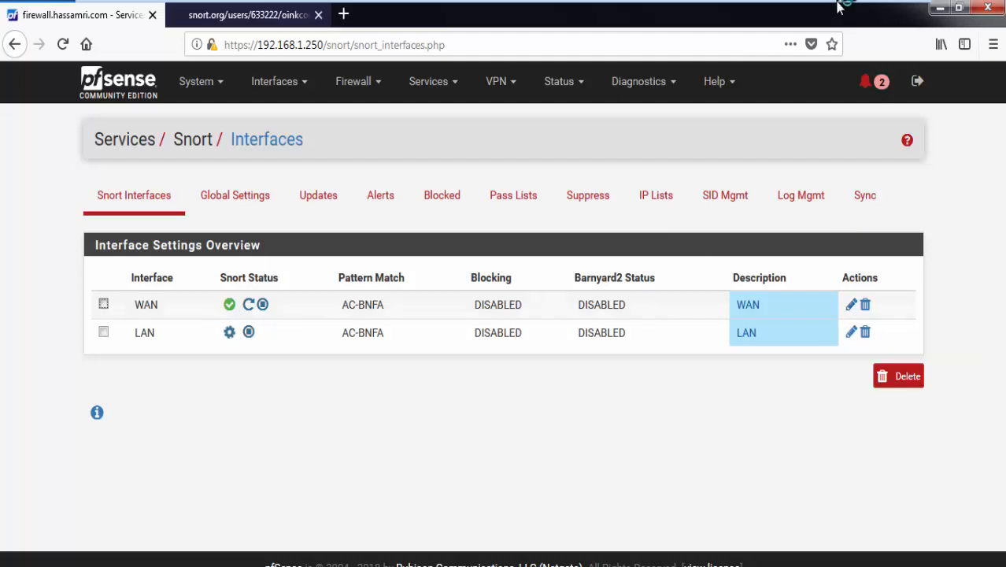
mouse_move(841, 7)
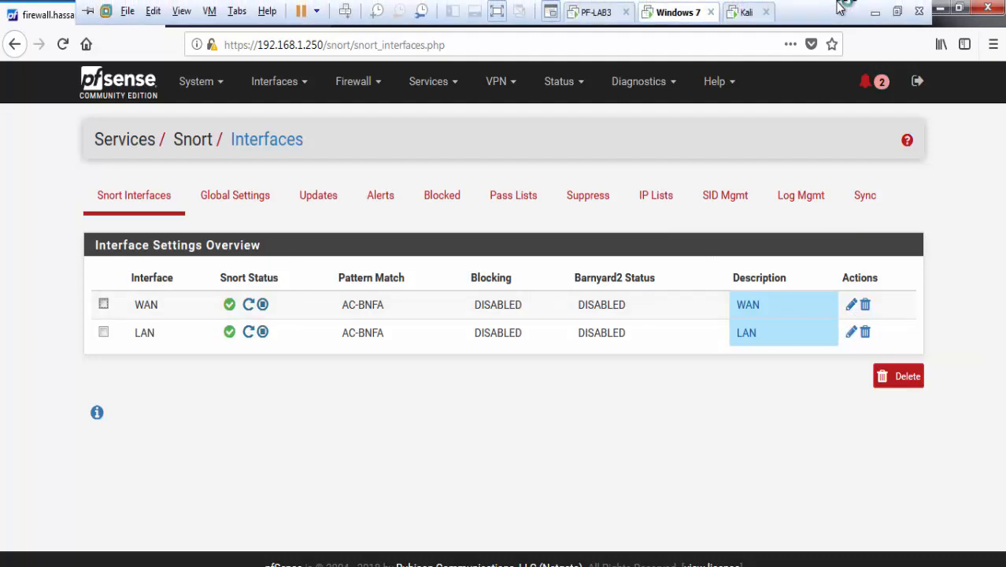
Step: Recheck the LAN categories' Security policy, then return to the Snort Interfaces list
left_click(851, 331)
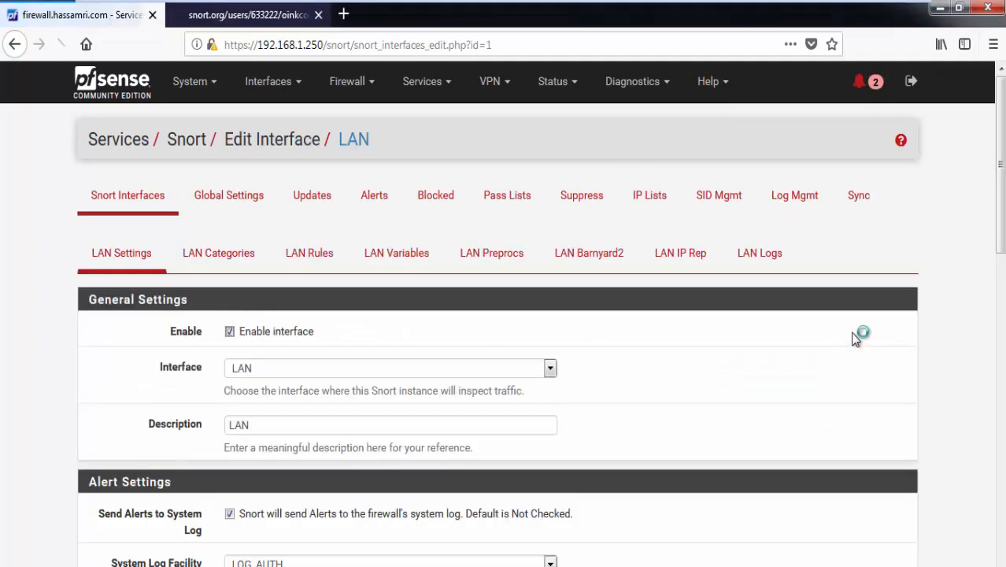
left_click(225, 263)
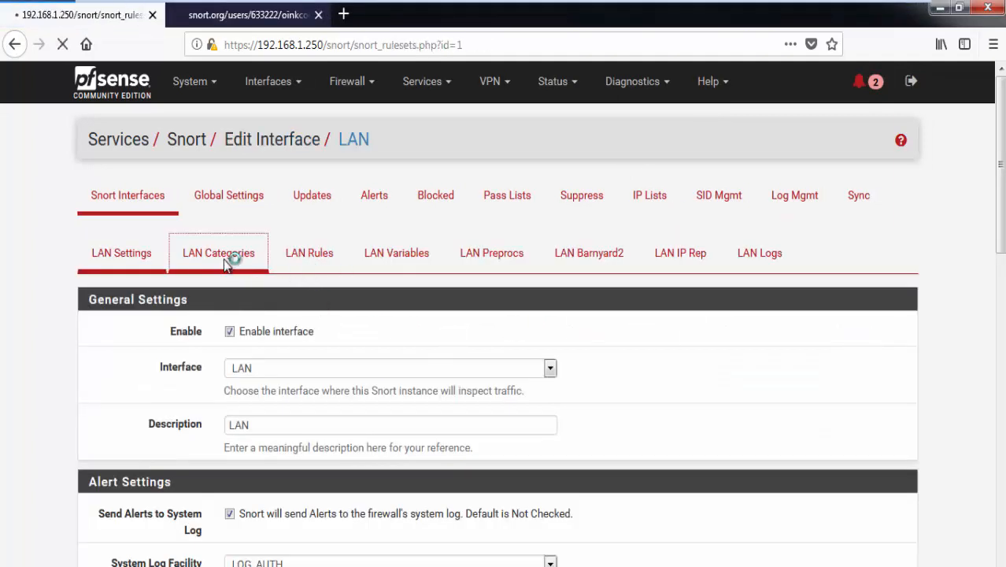
scroll(268, 229, "down", 6)
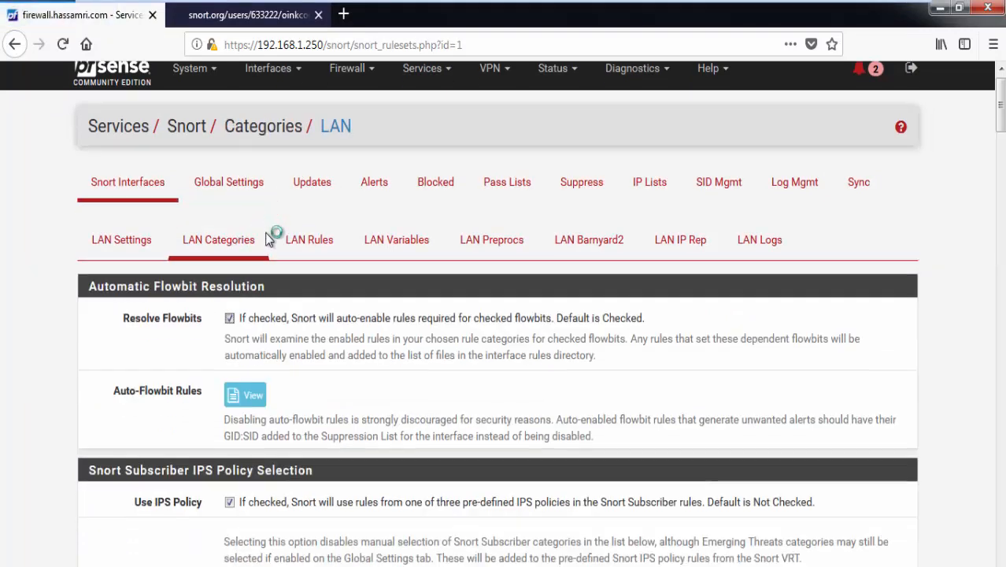
scroll(45, 115, "up", 2)
scroll(45, 115, "up", 3)
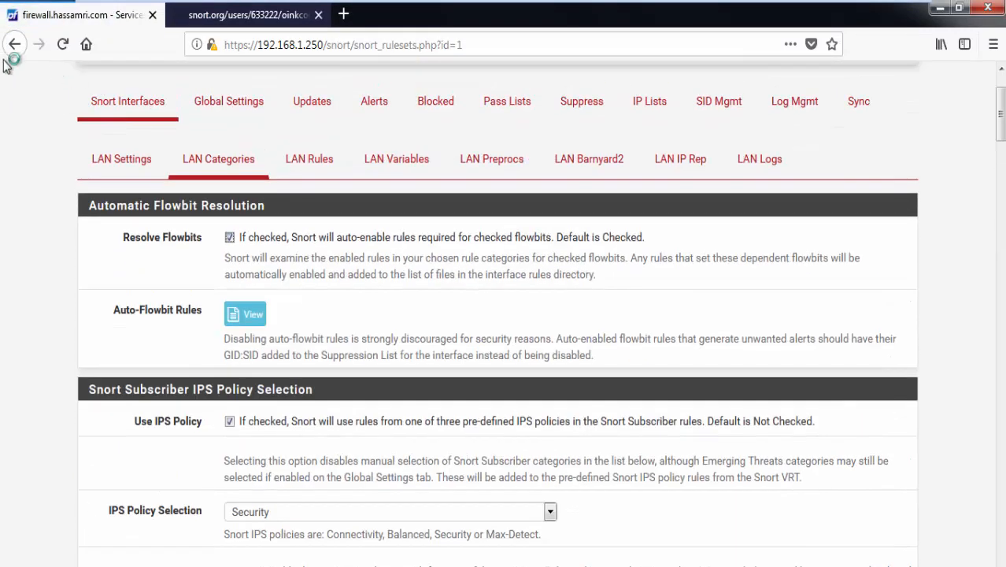
left_click(12, 45)
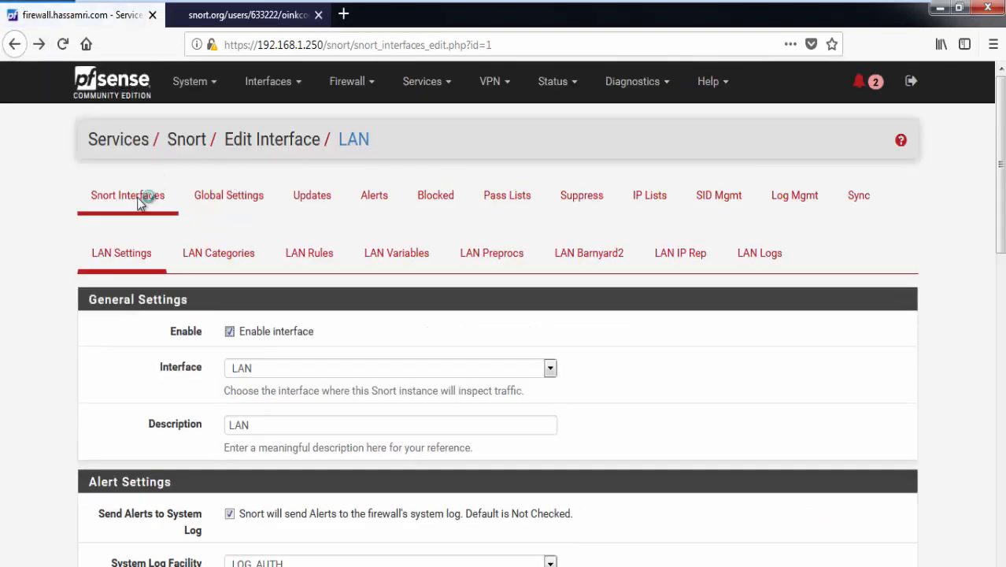
left_click(139, 200)
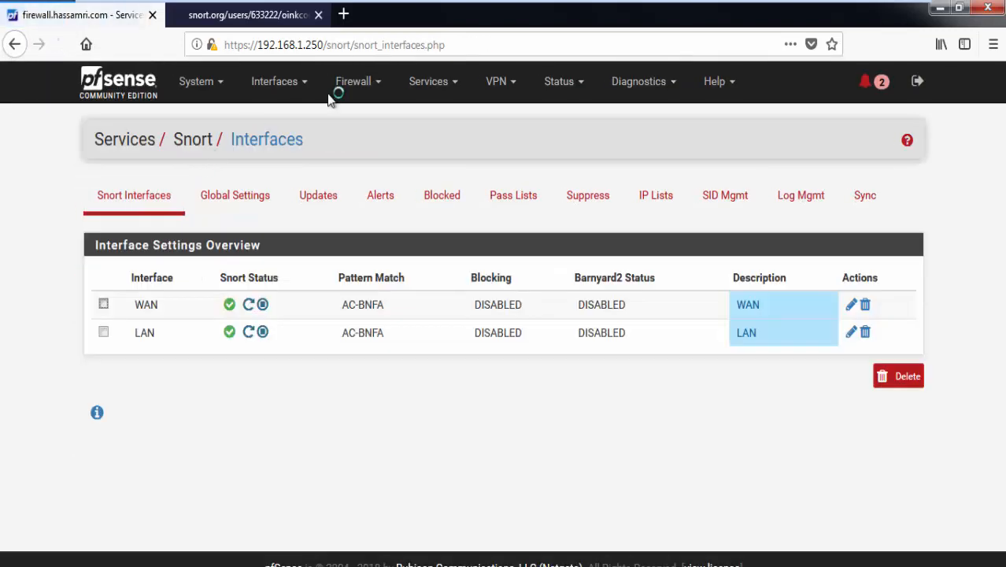
Step: Open the Snort Alerts tab, keeping WAN as the interface to inspect
left_click(371, 200)
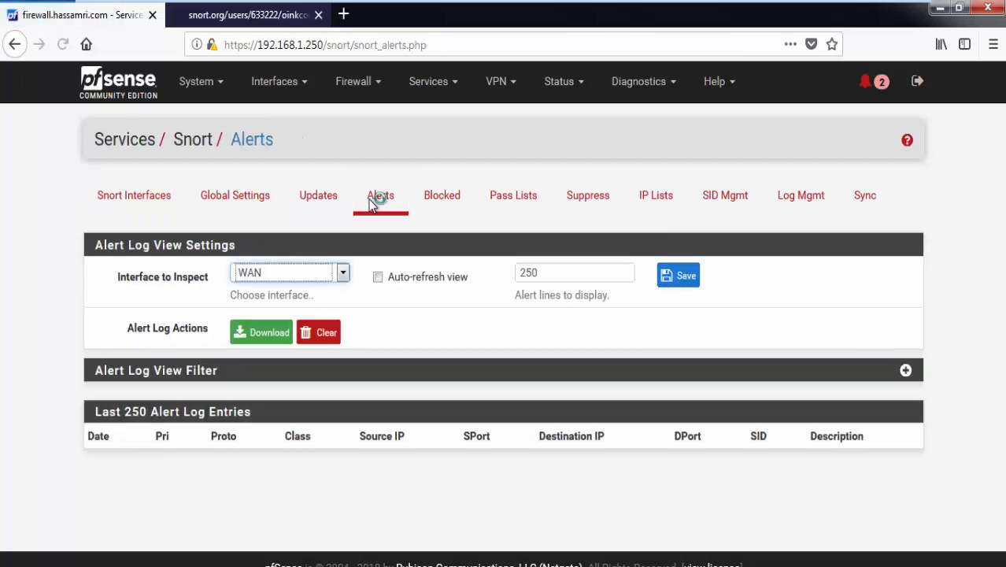
left_click(303, 267)
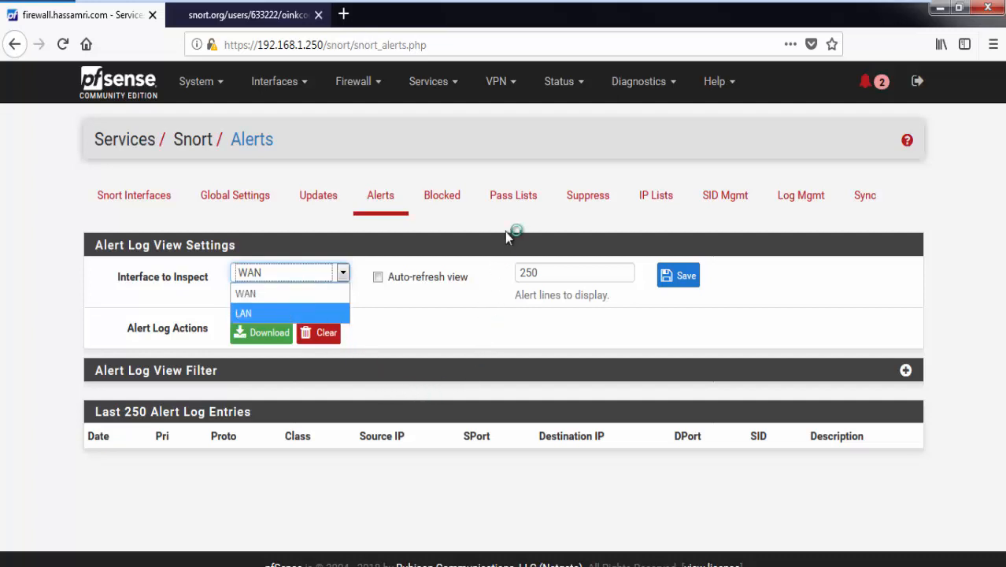
left_click(340, 476)
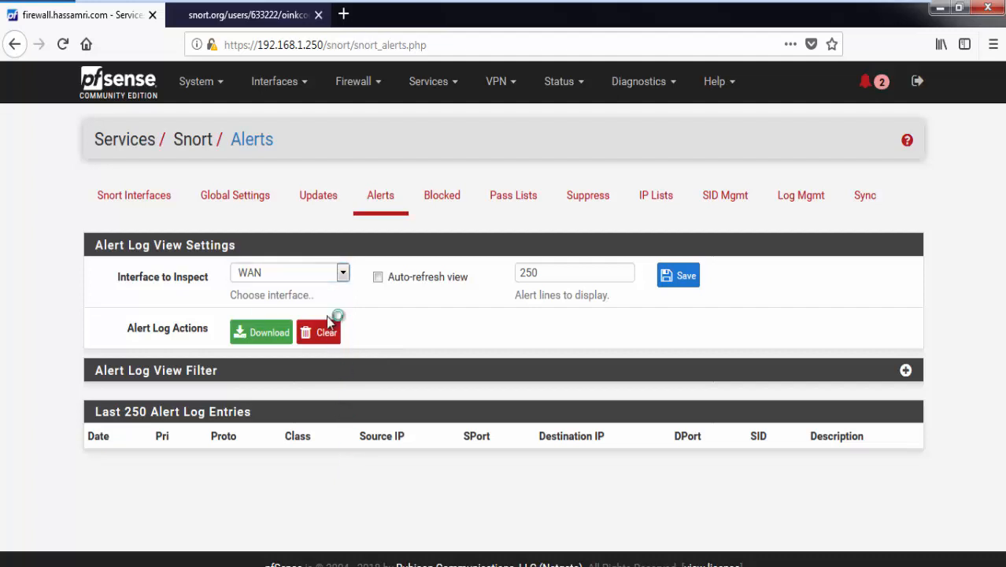
left_click(310, 272)
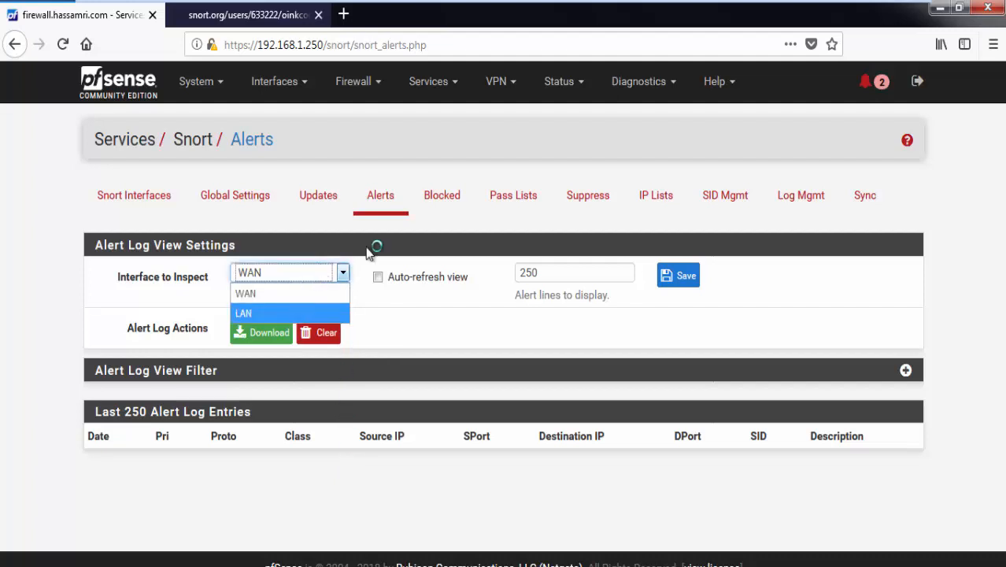
left_click(606, 45)
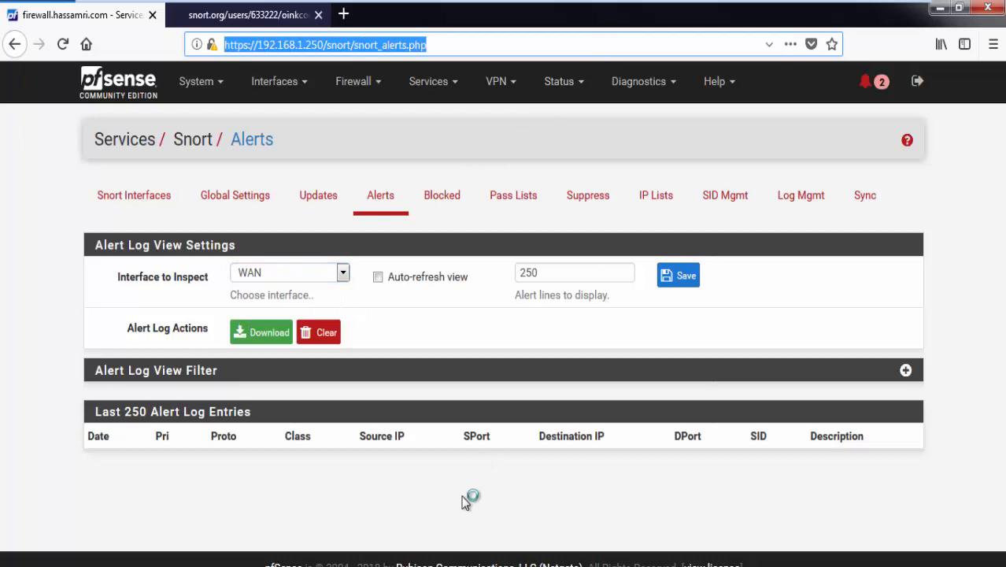
left_click(487, 433)
Step: Switch to the Kali VM and unlock it with the root password
mouse_move(535, 2)
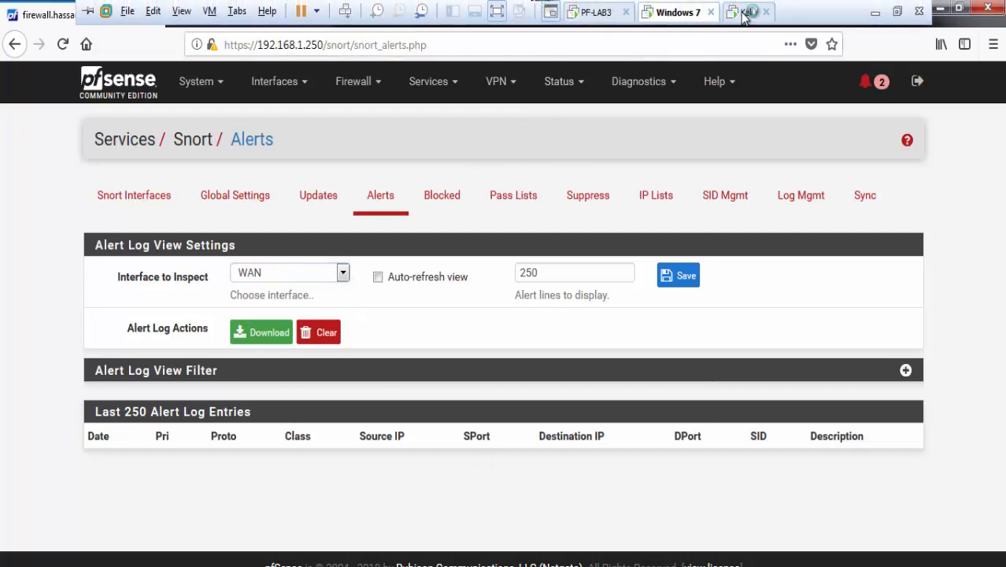
left_click(745, 14)
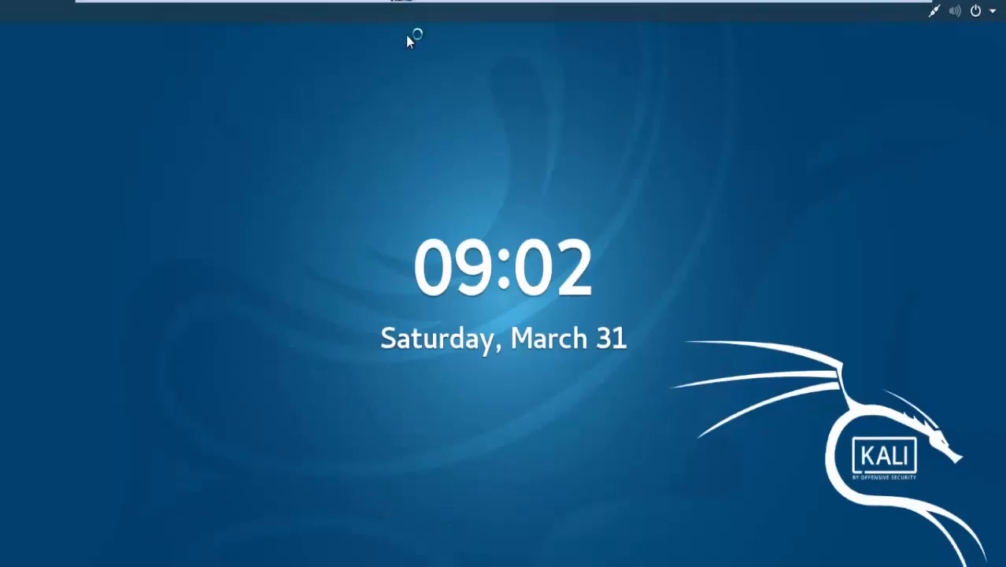
left_click_drag(552, 260, 537, 172)
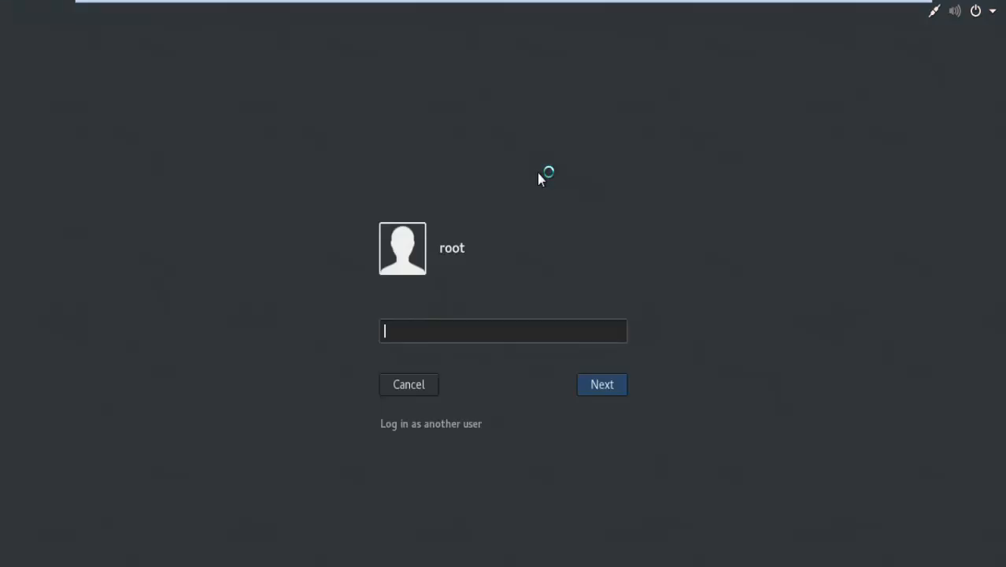
type("toor")
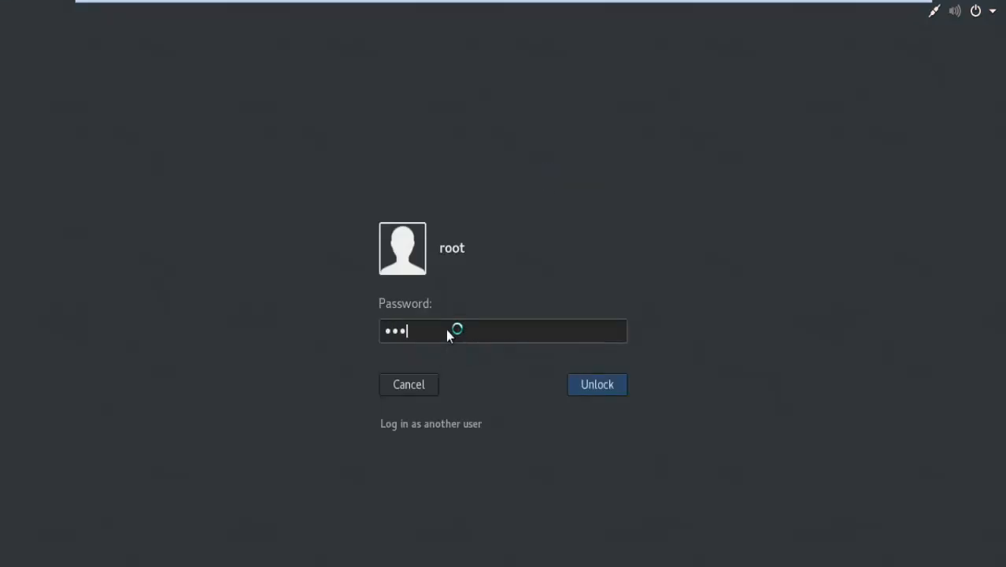
key("Return")
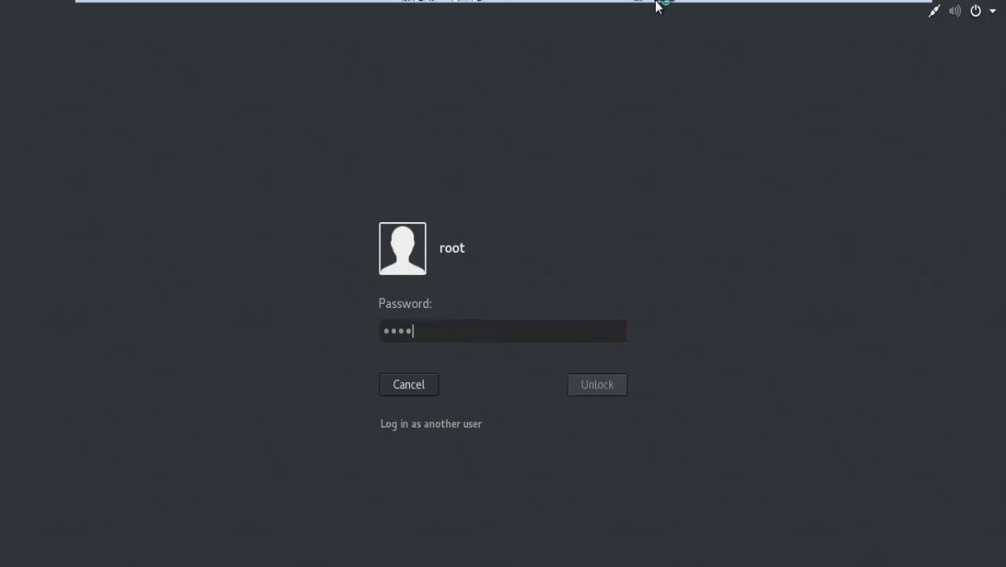
Step: Launch a Terminal window in Kali from the Applications menu
mouse_move(656, 2)
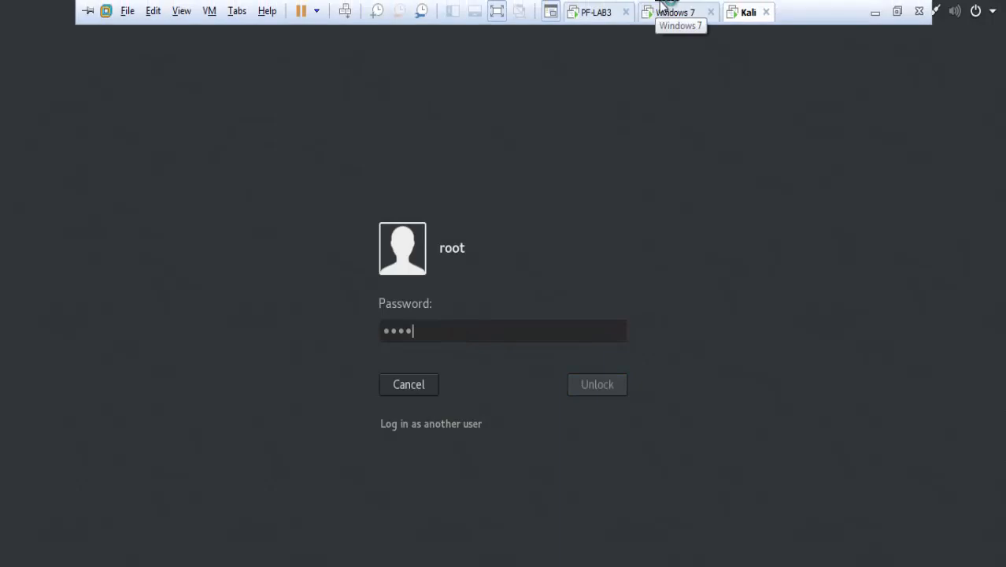
left_click(666, 7)
left_click(742, 12)
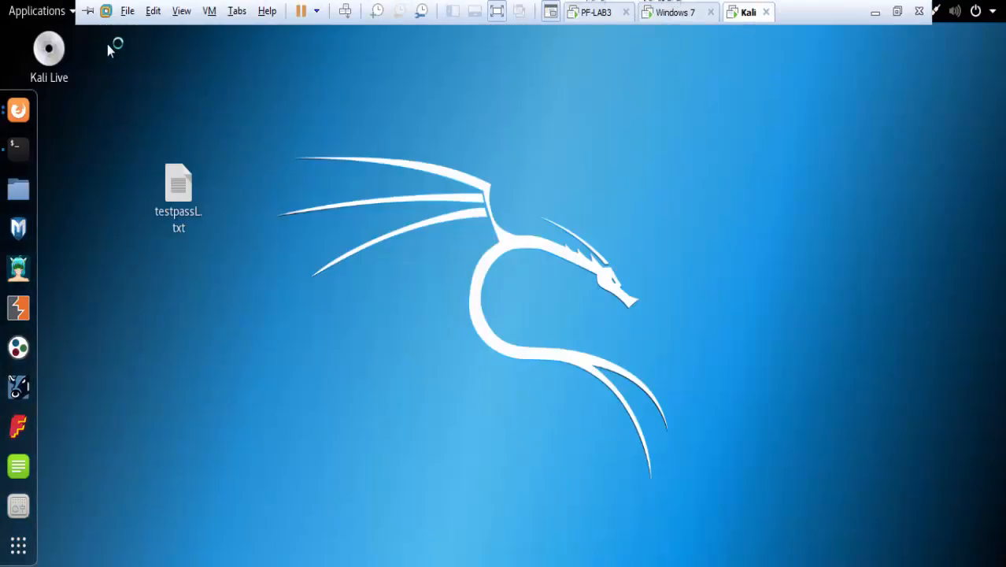
left_click(43, 13)
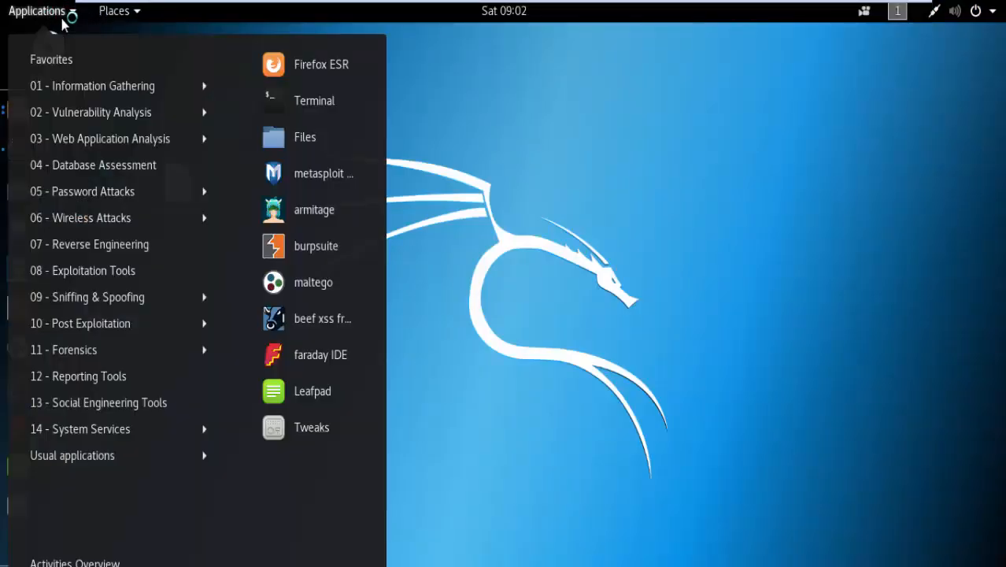
mouse_move(144, 126)
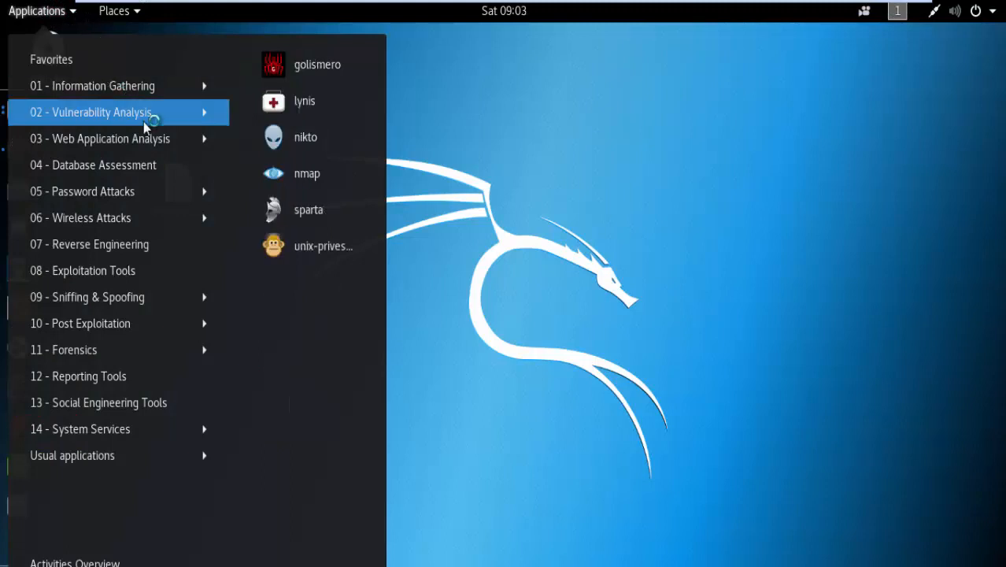
mouse_move(138, 90)
left_click(341, 206)
mouse_move(496, 8)
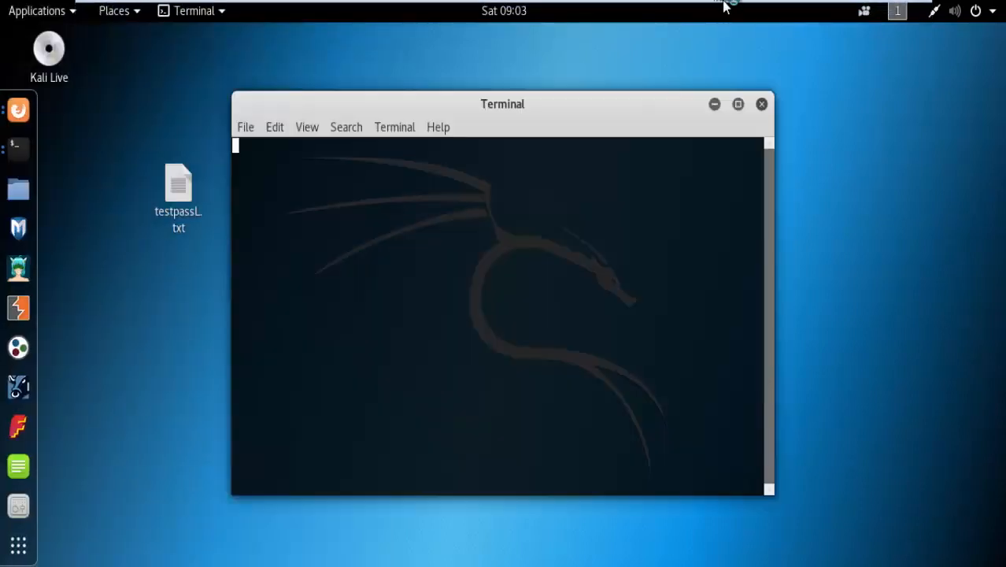
mouse_move(724, 5)
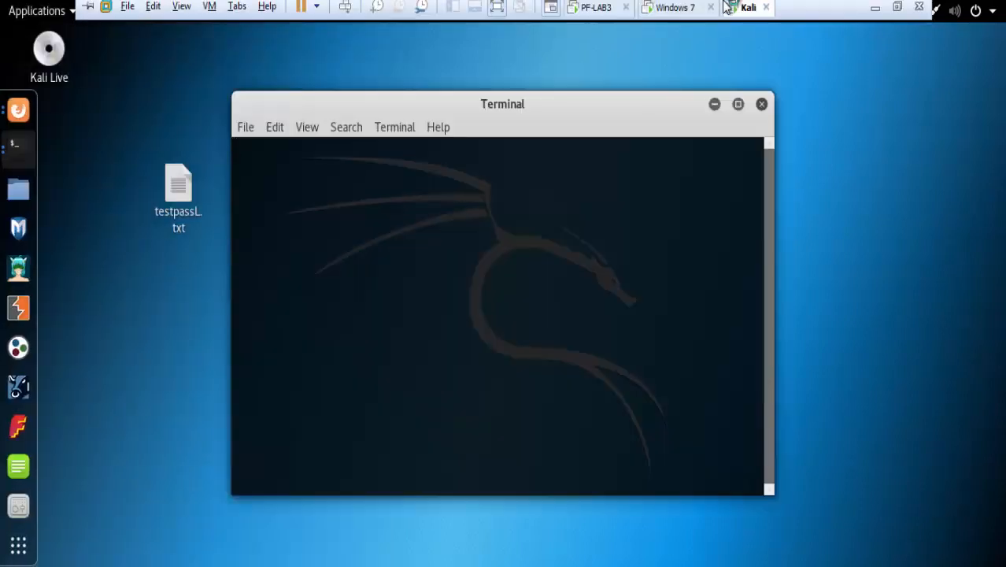
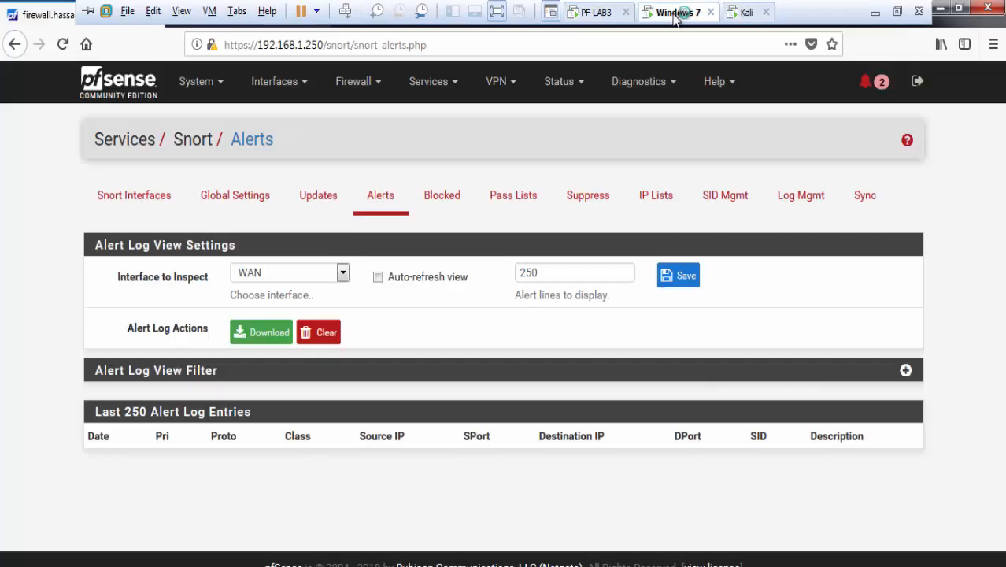
Step: Return to the pfSense dashboard and check the firewall's current date and time
left_click(127, 86)
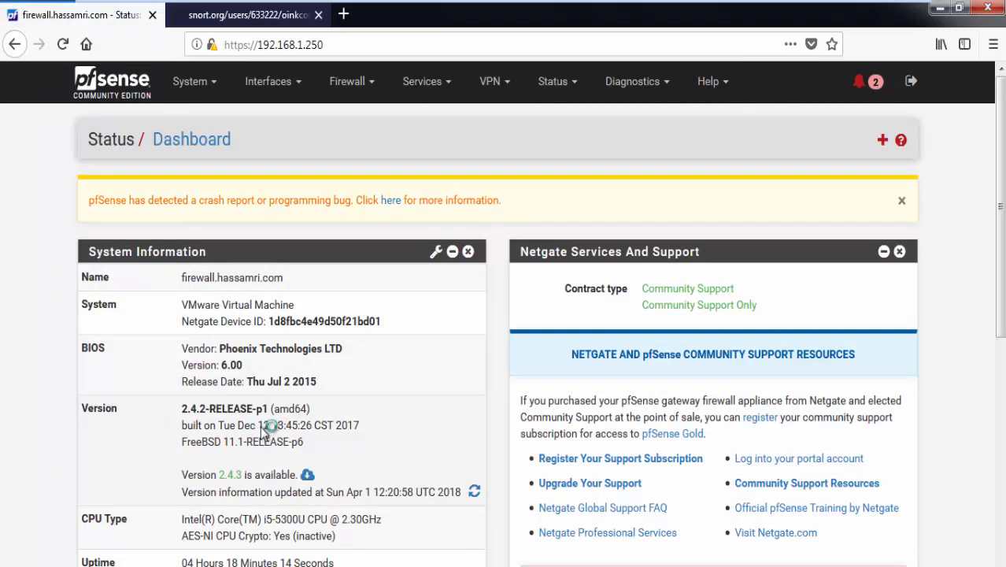
scroll(277, 415, "down", 2)
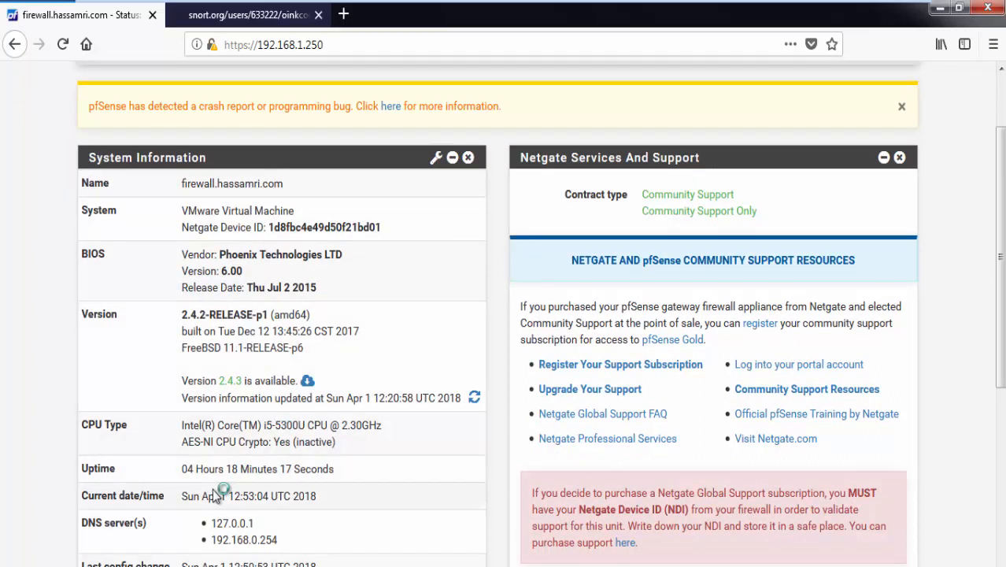
left_click_drag(203, 496, 260, 500)
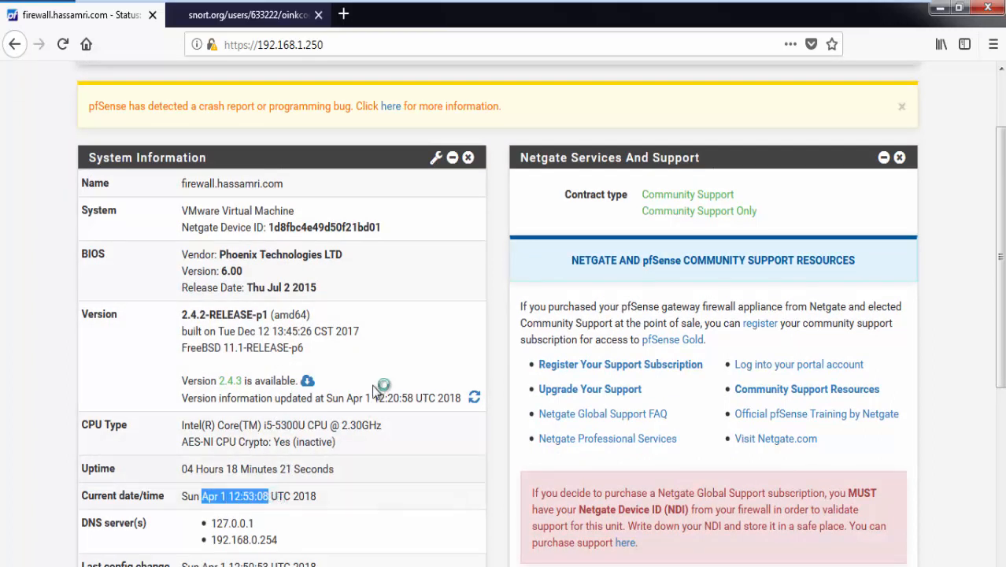
scroll(373, 361, "up", 2)
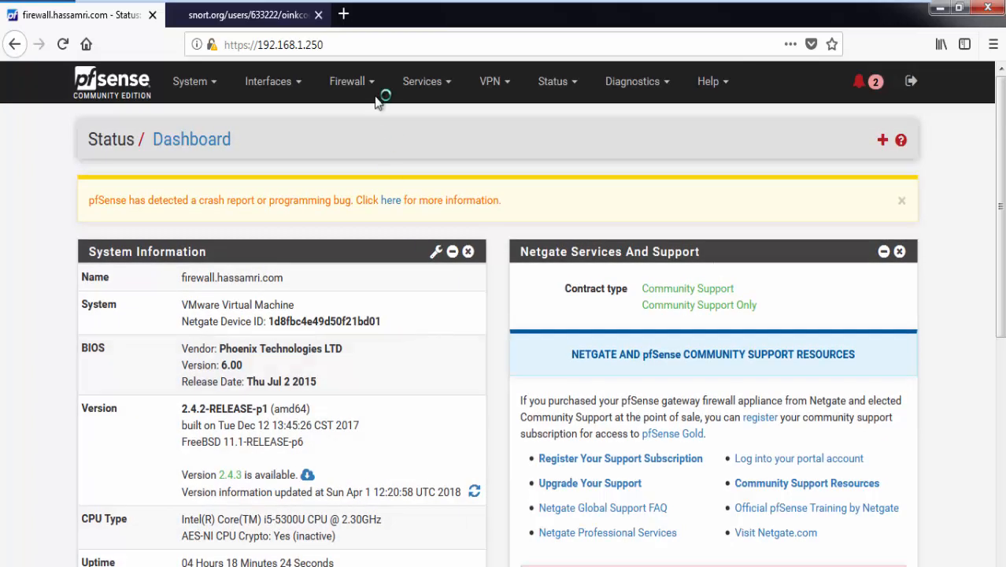
Step: Confirm in Services > Snort that Snort is running on WAN and LAN
left_click(356, 87)
left_click(421, 71)
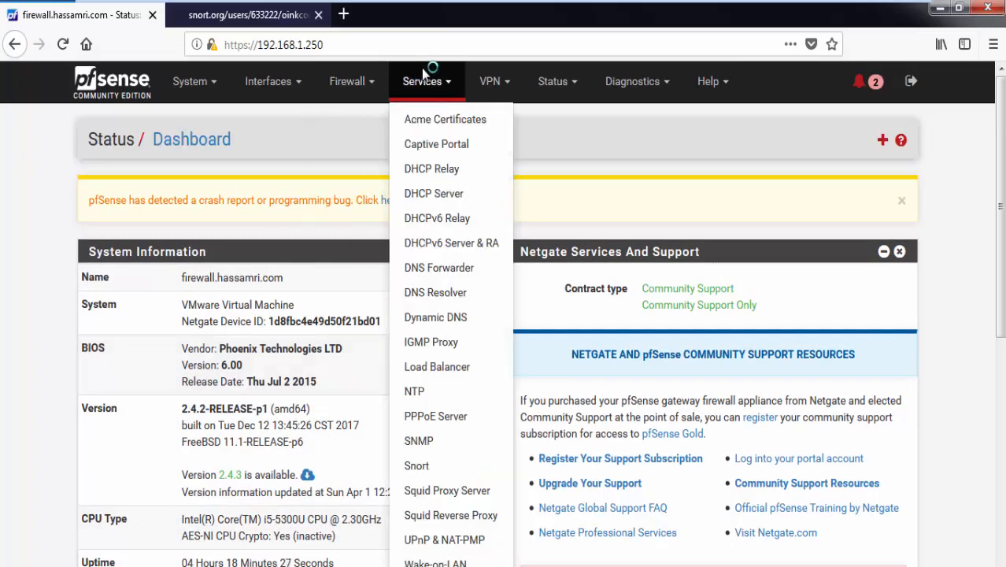
left_click(420, 465)
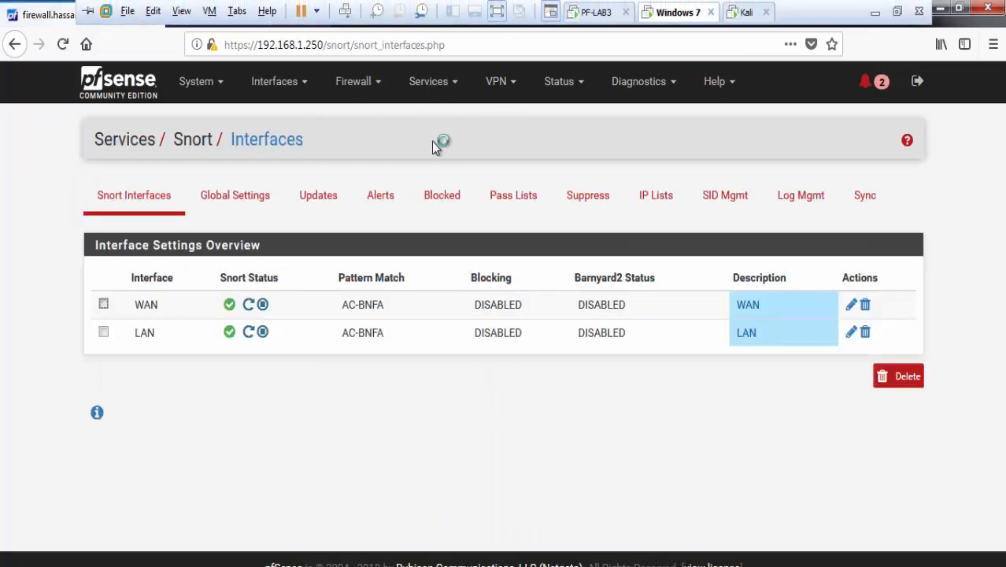
Step: Open the Snort Alerts page, then switch to SPARTA 1.0.3 on the Kali machine
left_click(385, 195)
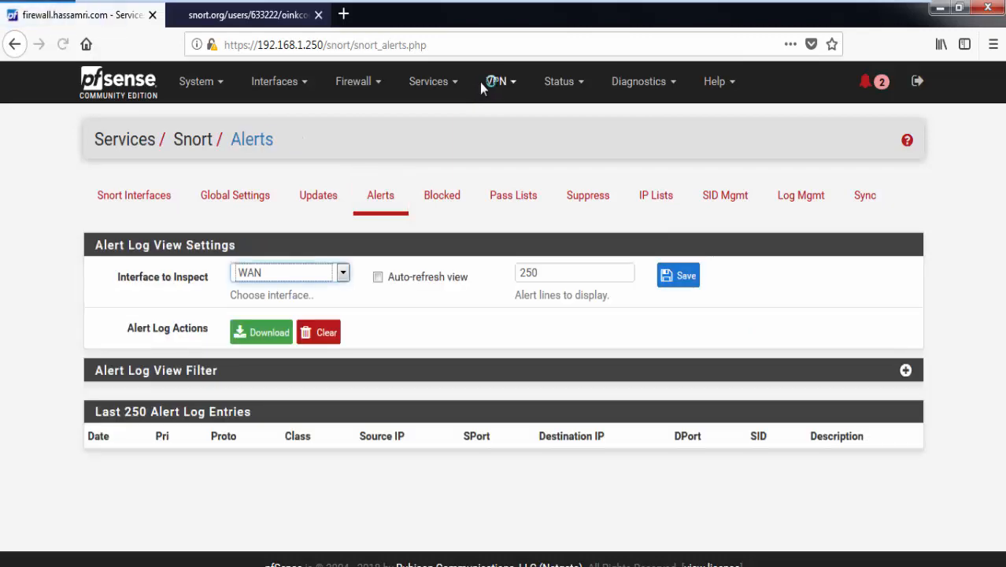
left_click(744, 12)
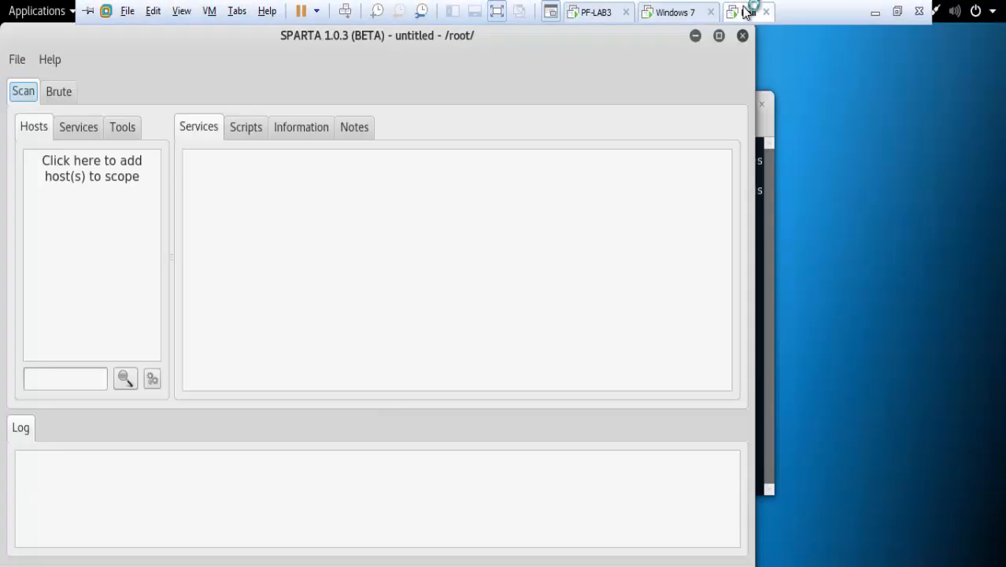
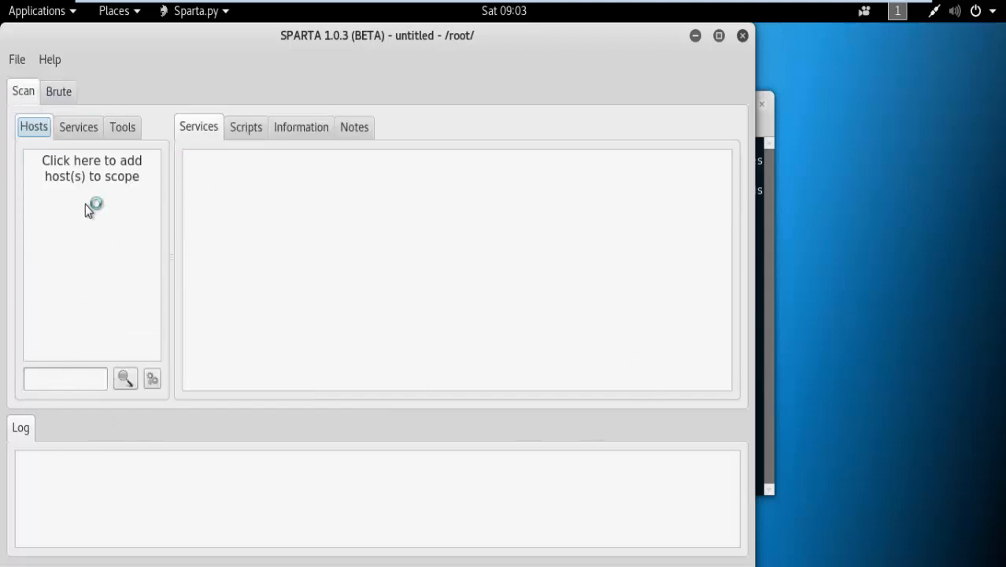
Step: Add host 192.168.1.250 to SPARTA's scope with nmap host discovery and staged nmap scan enabled
left_click(105, 170)
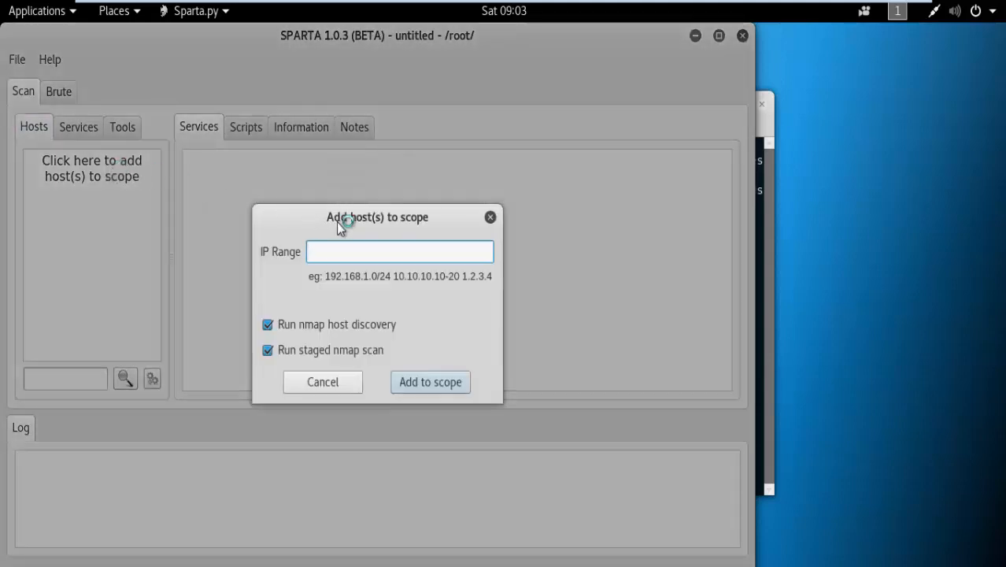
type("&ÇÉ;")
key("BackSpace")
key("BackSpace")
key("BackSpace")
key("BackSpace")
type("192.")
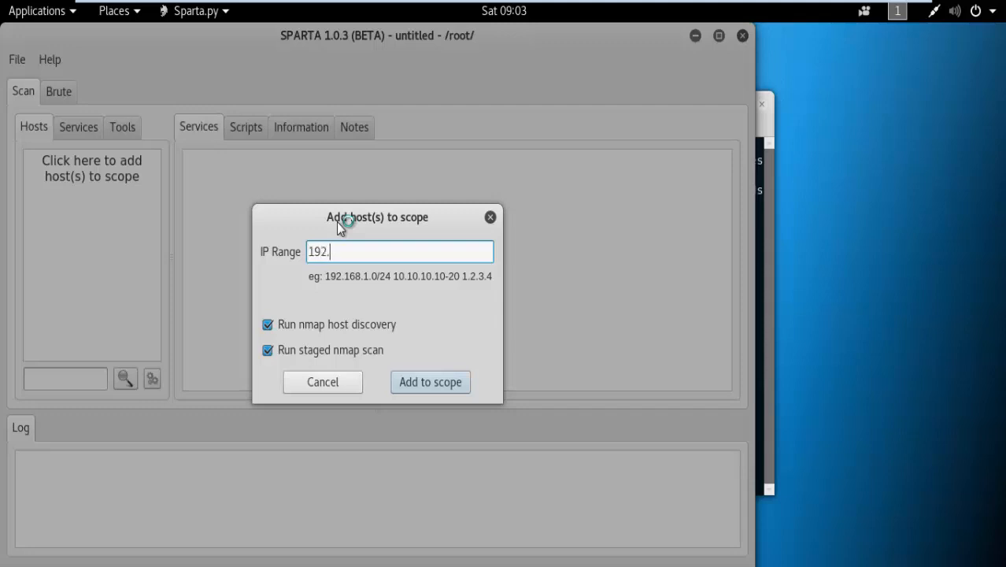
type("168.1.250")
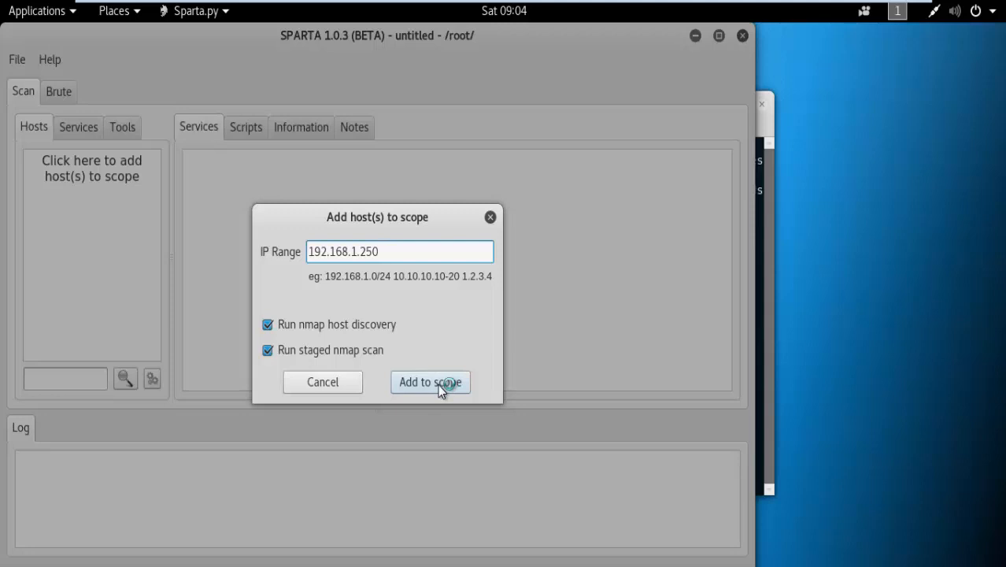
left_click(438, 384)
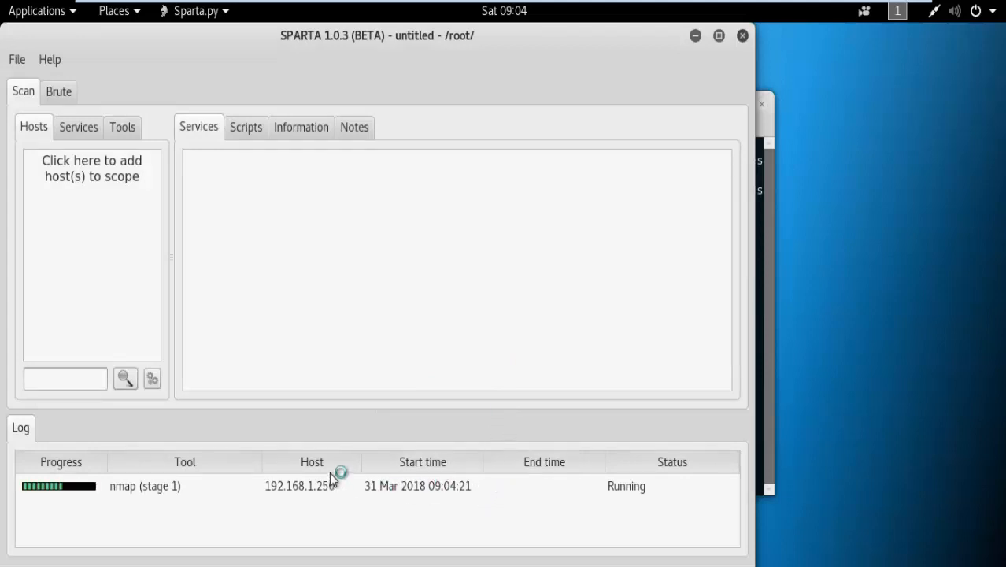
Step: Let SPARTA find open ports 80 and 443, then switch to pfSense's WAN Snort Alerts page
mouse_move(743, 3)
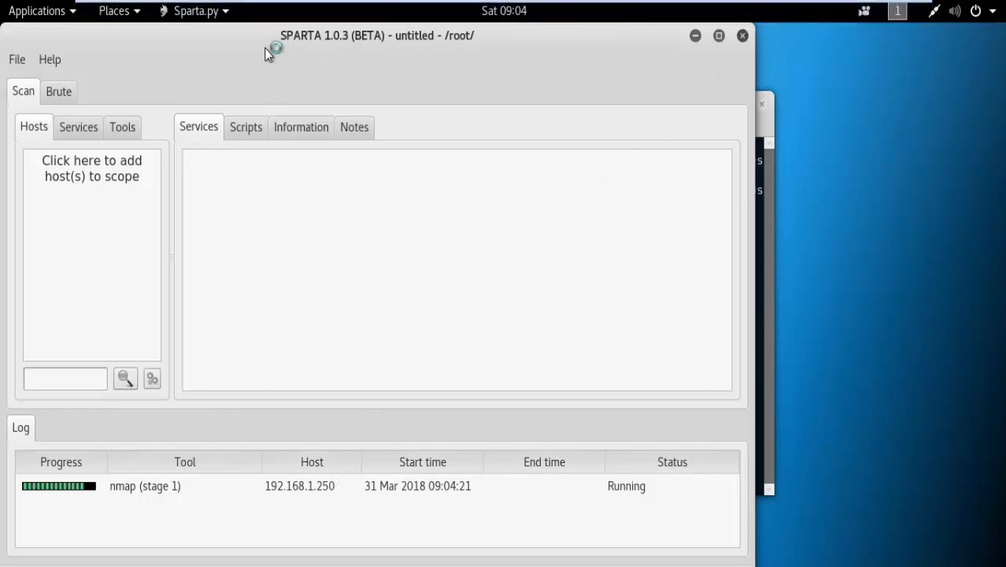
left_click_drag(270, 47, 660, 59)
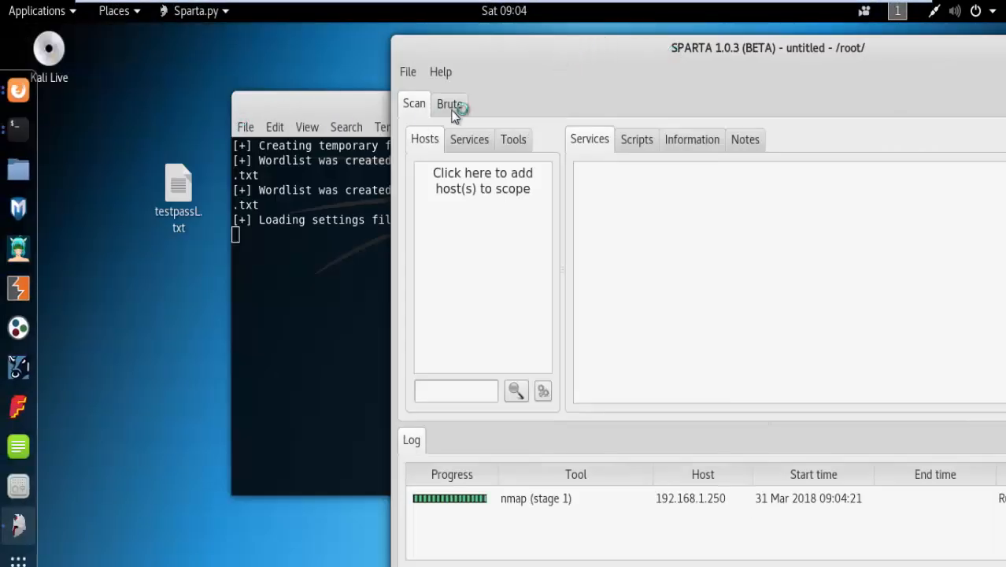
left_click_drag(512, 55, 419, 63)
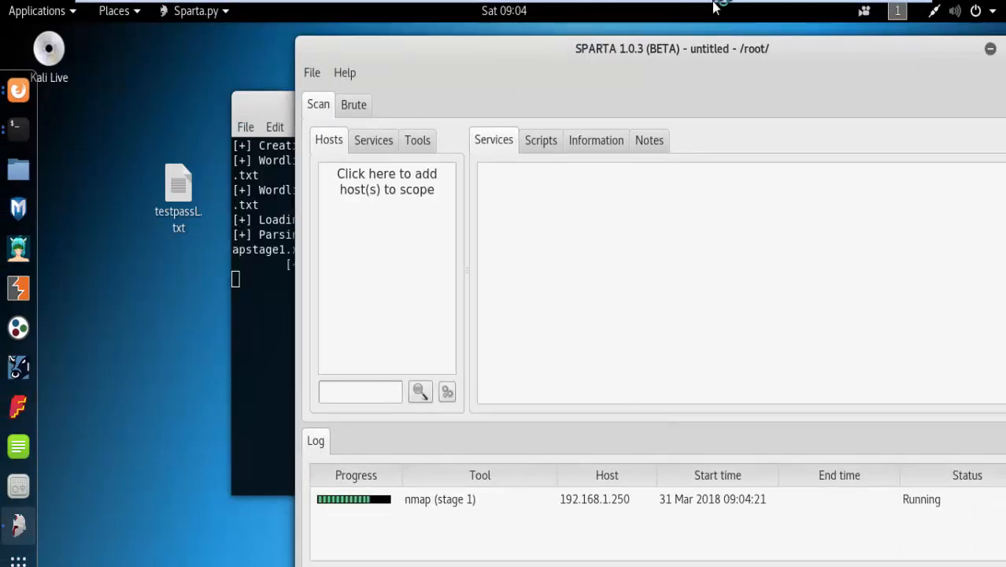
mouse_move(713, 8)
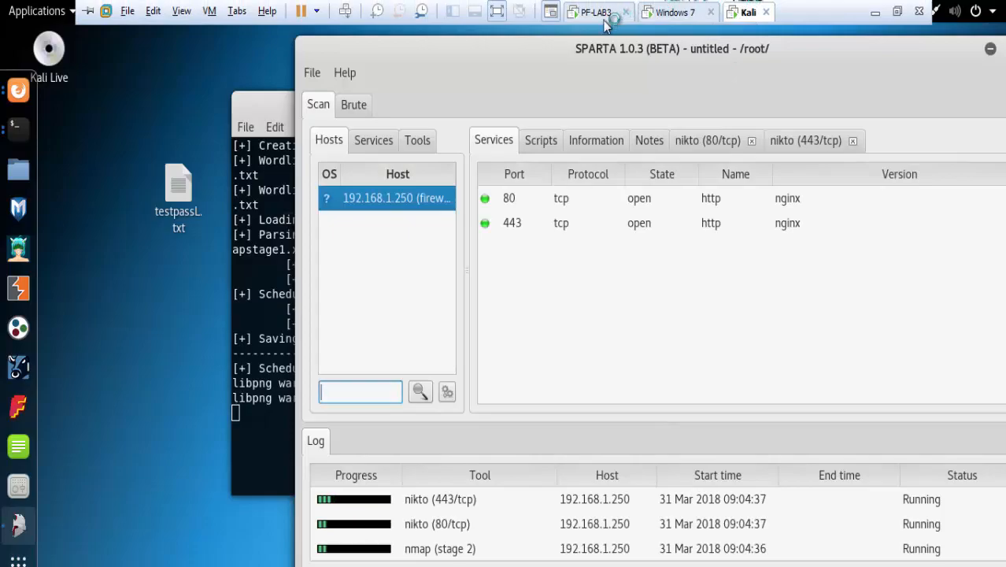
left_click(675, 12)
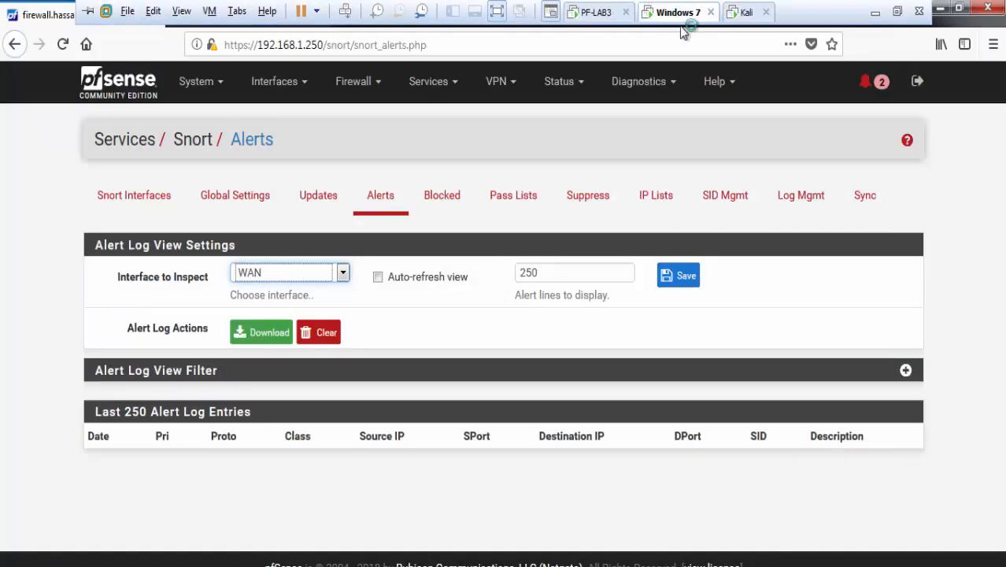
Step: Show LAN Snort alerts, highlighting the http_inspect alert from 192.168.1.131 to 192.168.1.250, then return to Kali
left_click(293, 272)
left_click(271, 314)
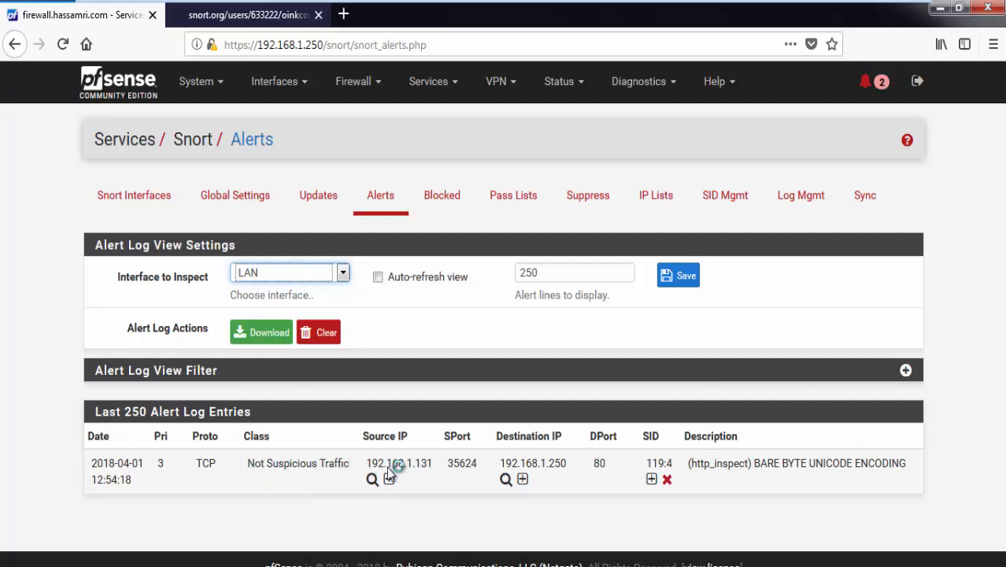
left_click_drag(368, 466, 419, 467)
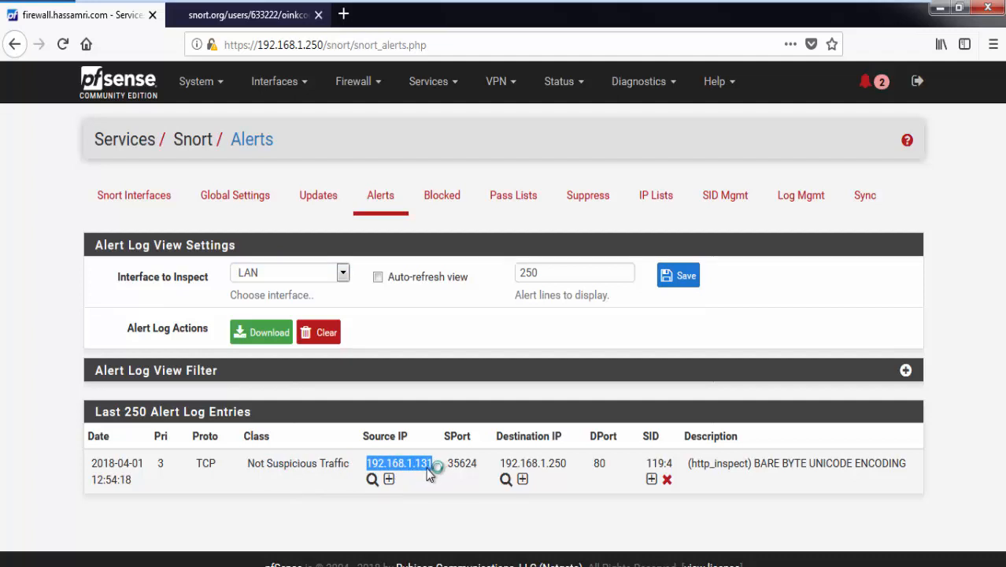
left_click_drag(502, 466, 572, 461)
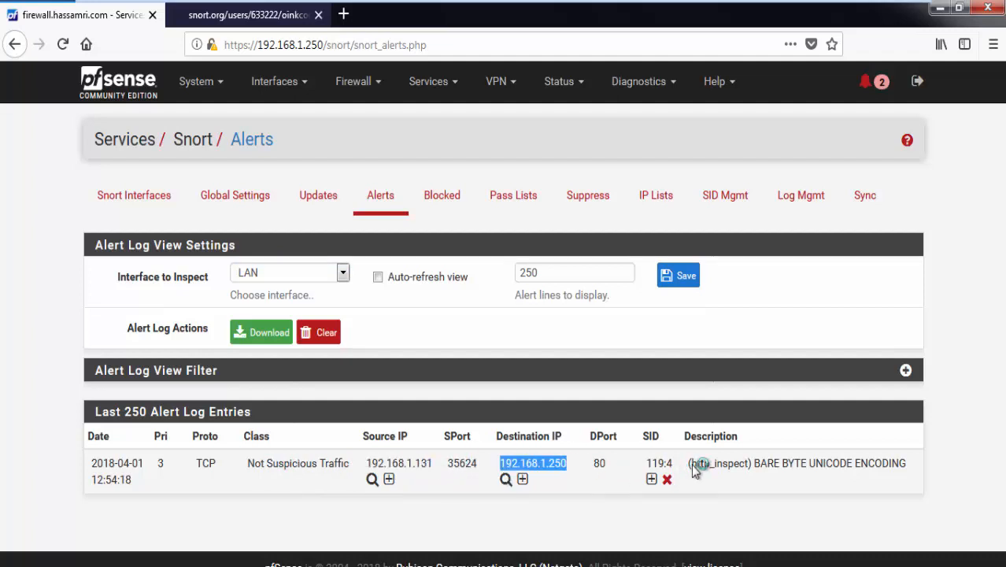
left_click_drag(691, 464, 740, 466)
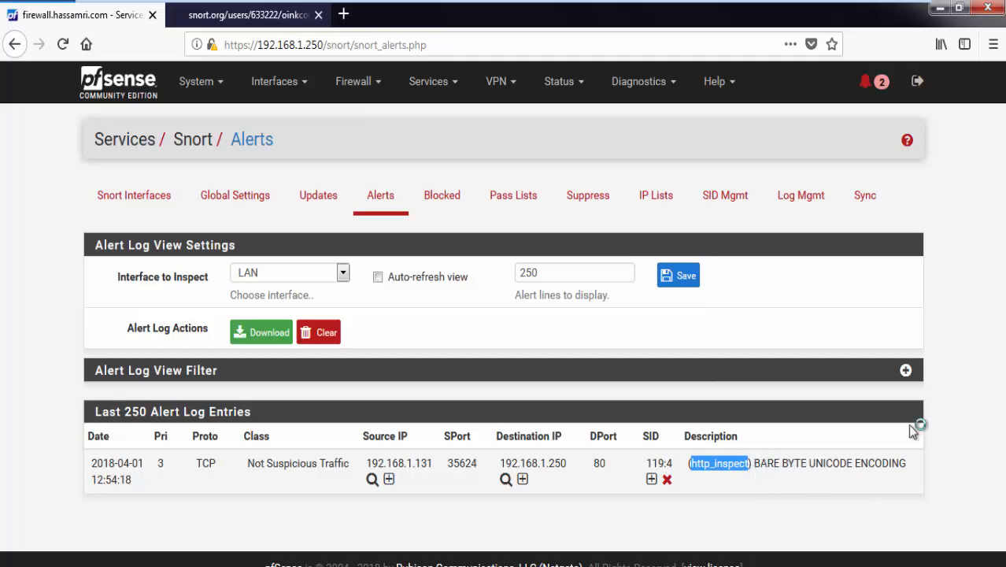
mouse_move(622, 4)
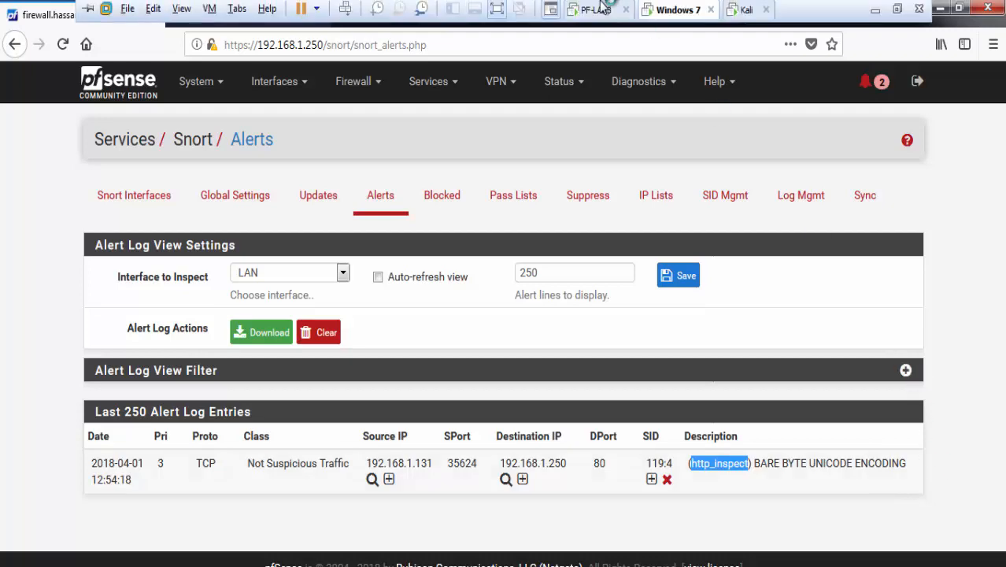
left_click(740, 13)
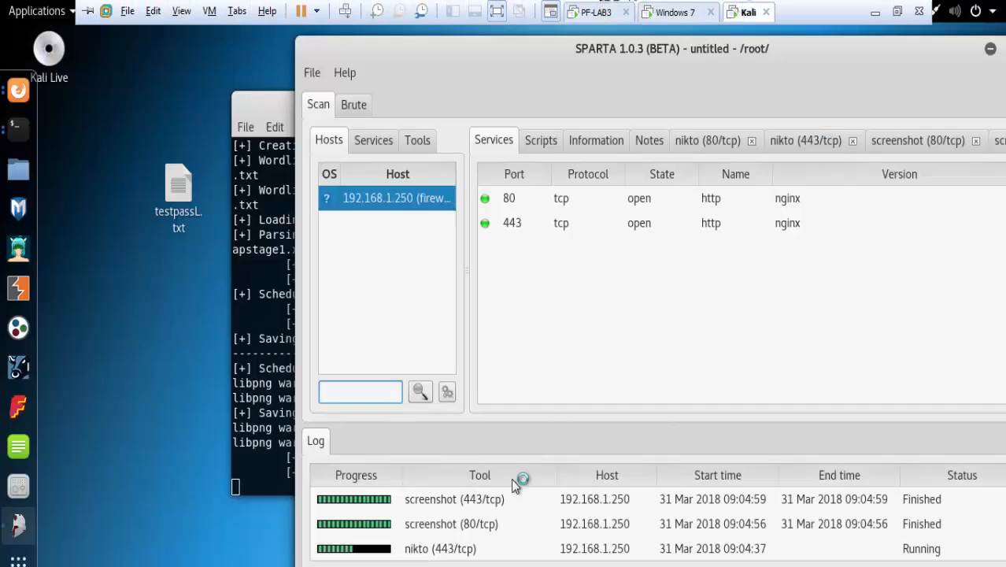
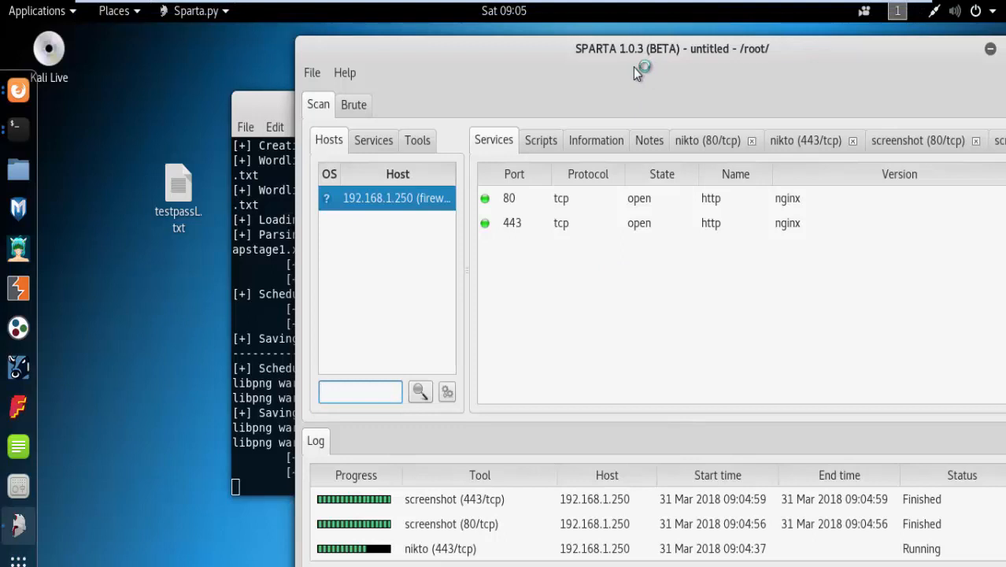
Step: Review SPARTA's open web services on ports 80 and 443, then return to the pfSense machine
left_click_drag(632, 67, 580, 57)
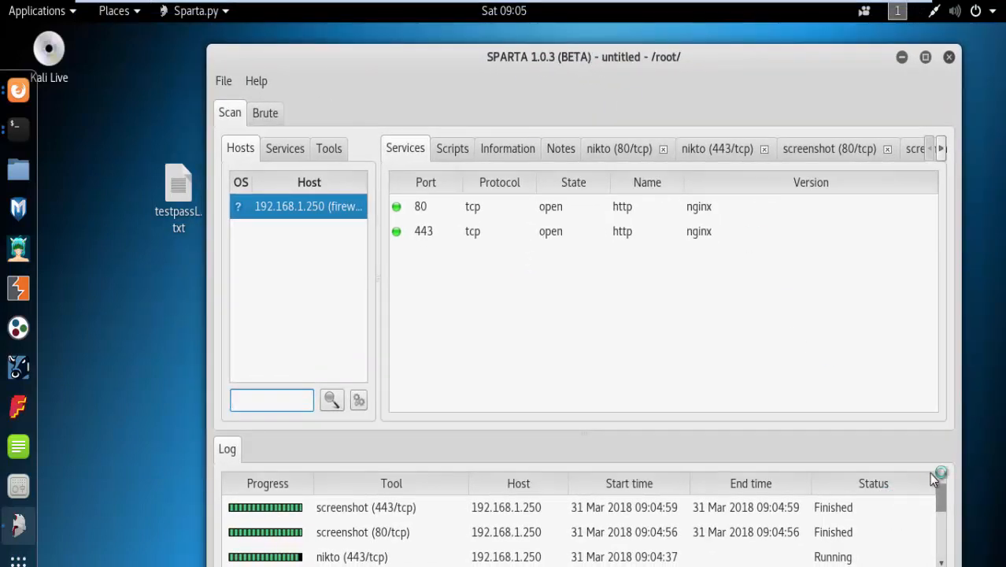
left_click_drag(939, 499, 849, 407)
left_click(470, 211)
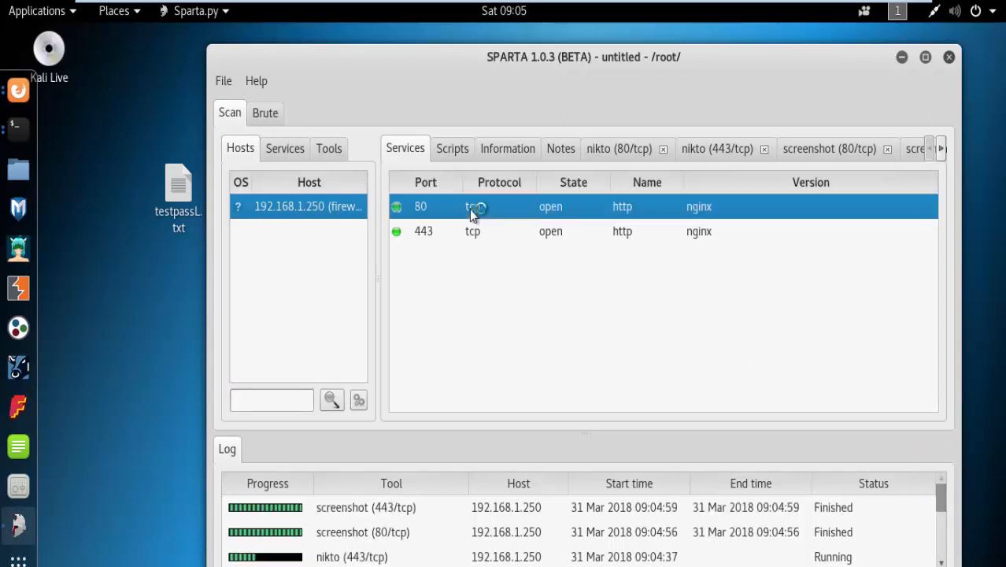
left_click(472, 238)
left_click(460, 216)
left_click(456, 231)
left_click(661, 14)
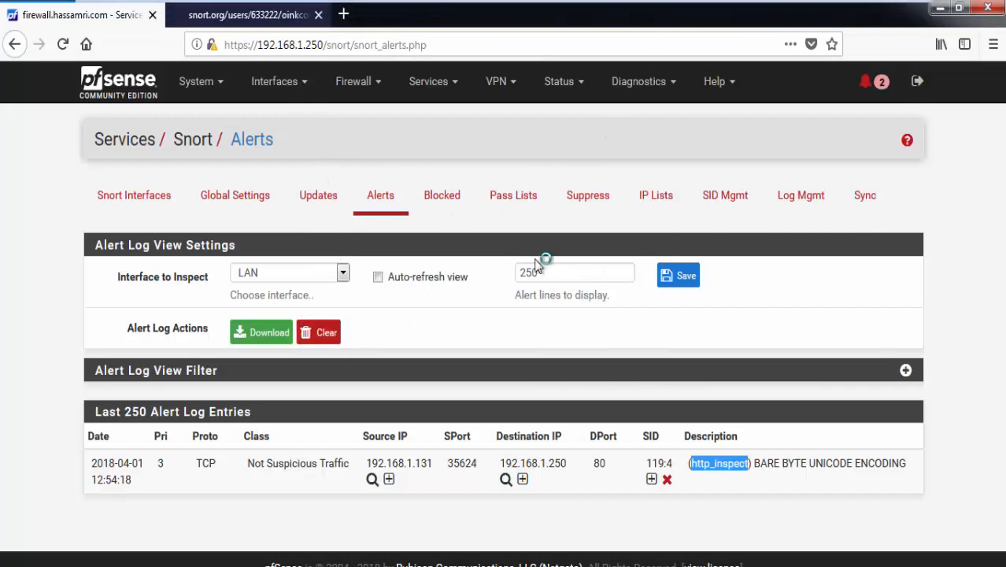
Step: Show the LAN firewall rules with the Anti-Lockout Rule for ports 443 and 80
left_click(363, 95)
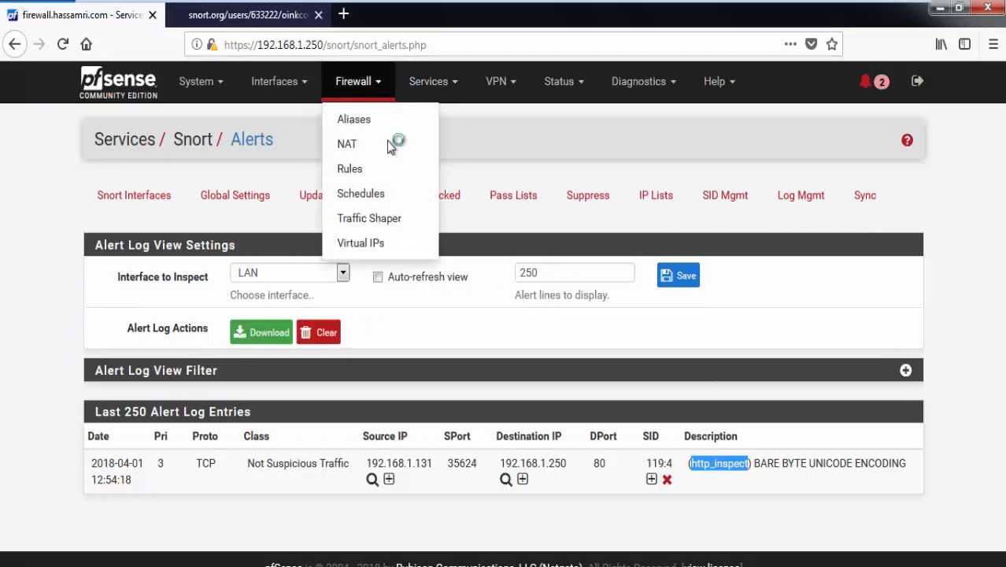
left_click(361, 174)
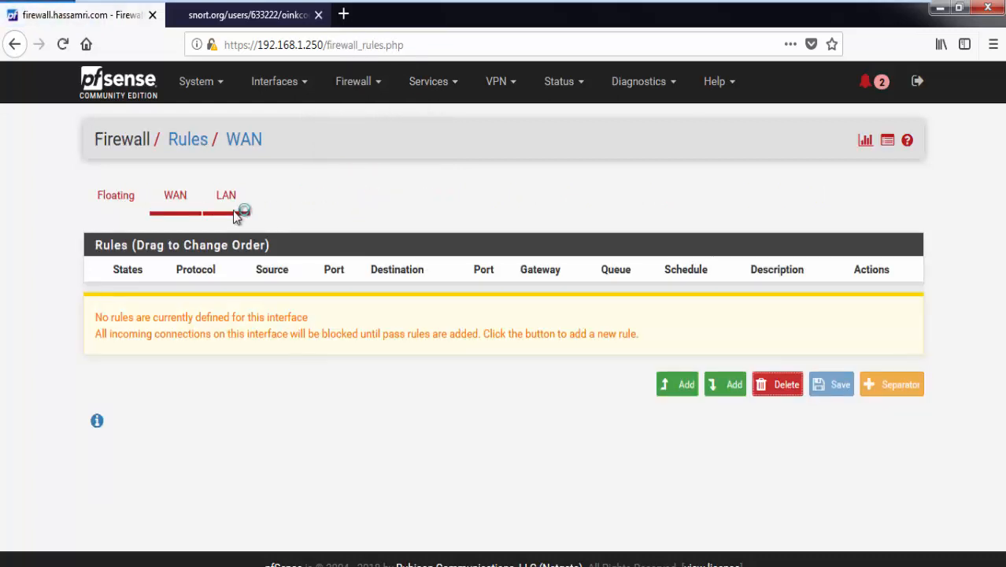
left_click(238, 208)
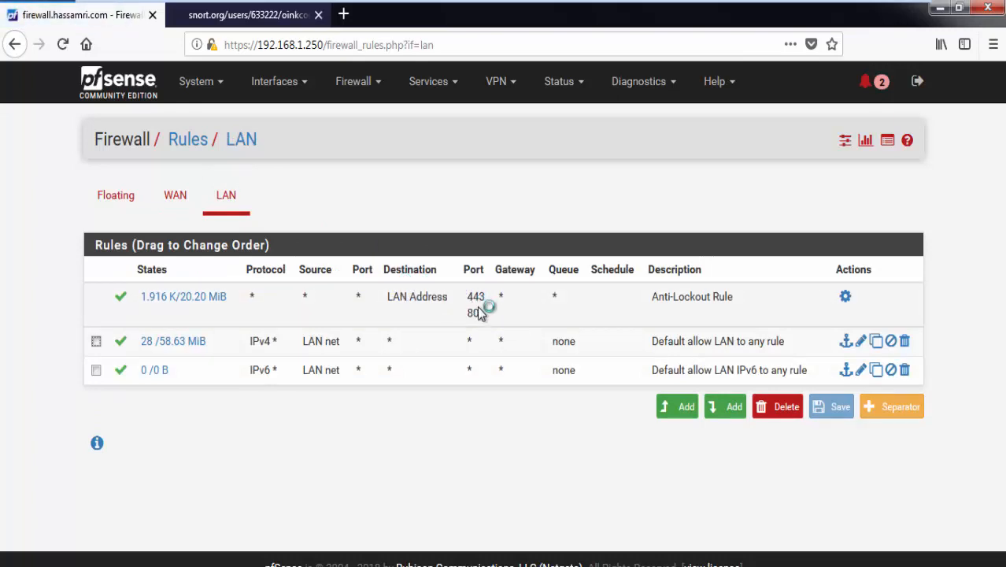
mouse_move(636, 6)
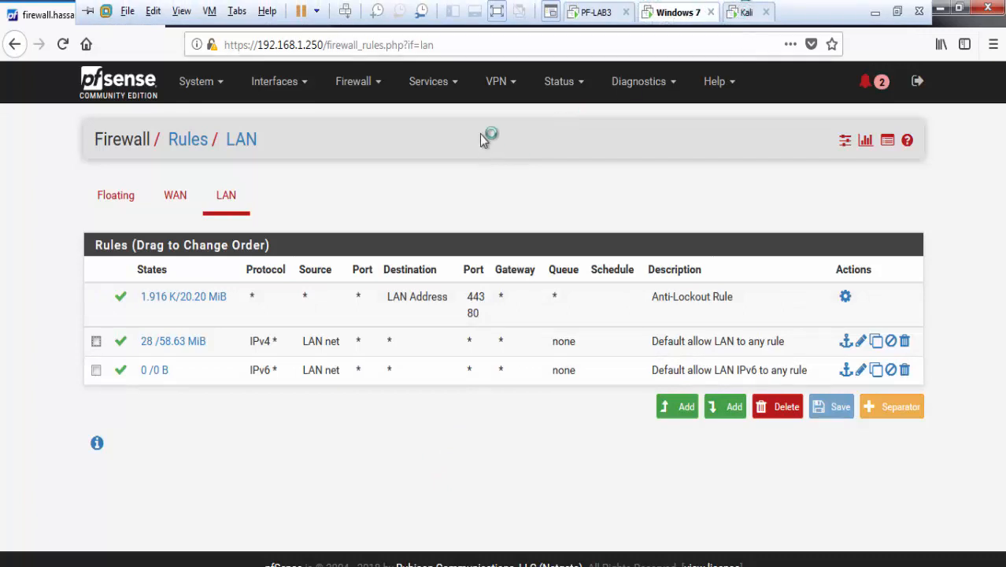
left_click(429, 81)
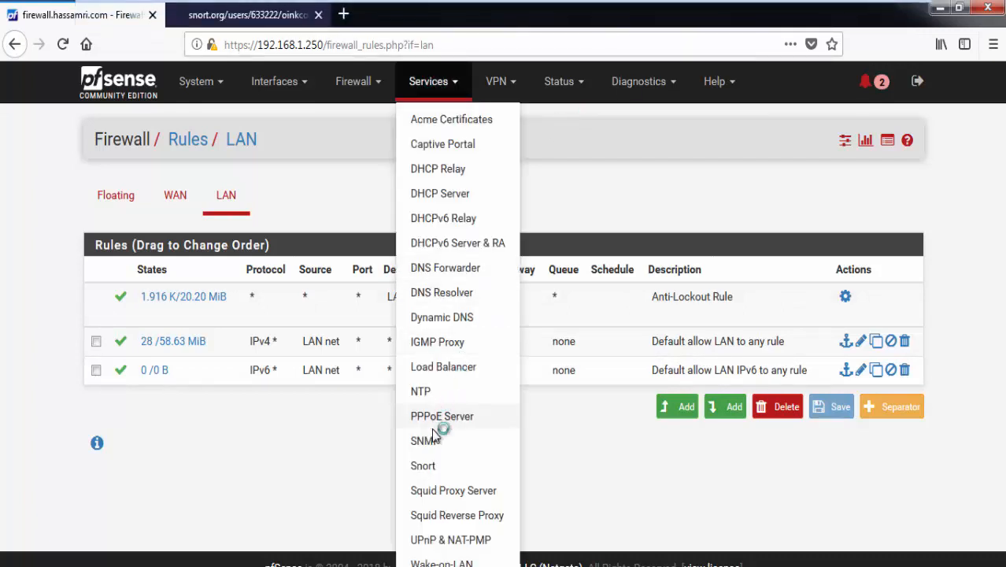
Step: Show Snort alerts for the LAN interface and scroll through the http_inspect entries
left_click(435, 466)
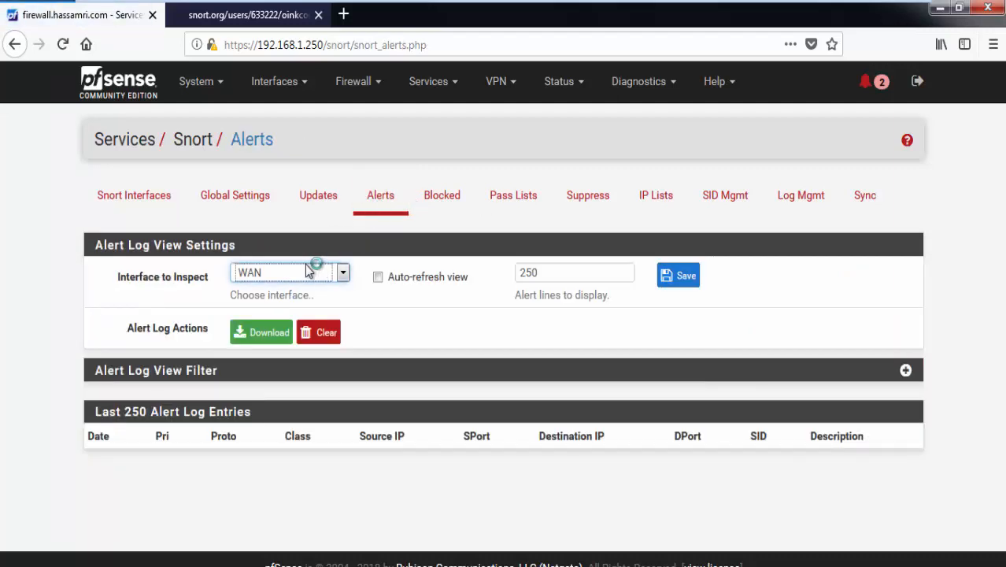
left_click(307, 271)
left_click(277, 311)
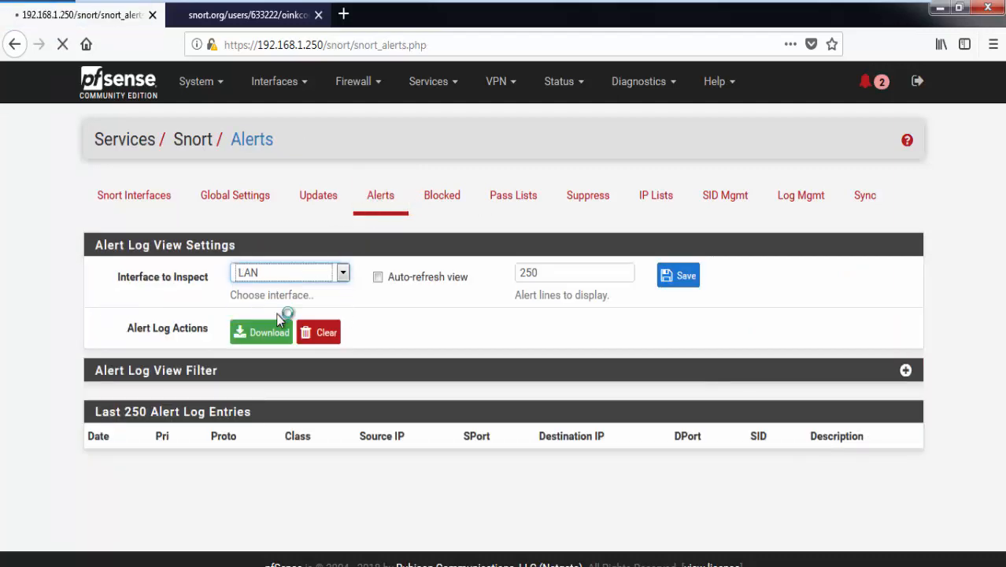
scroll(298, 340, "down", 1)
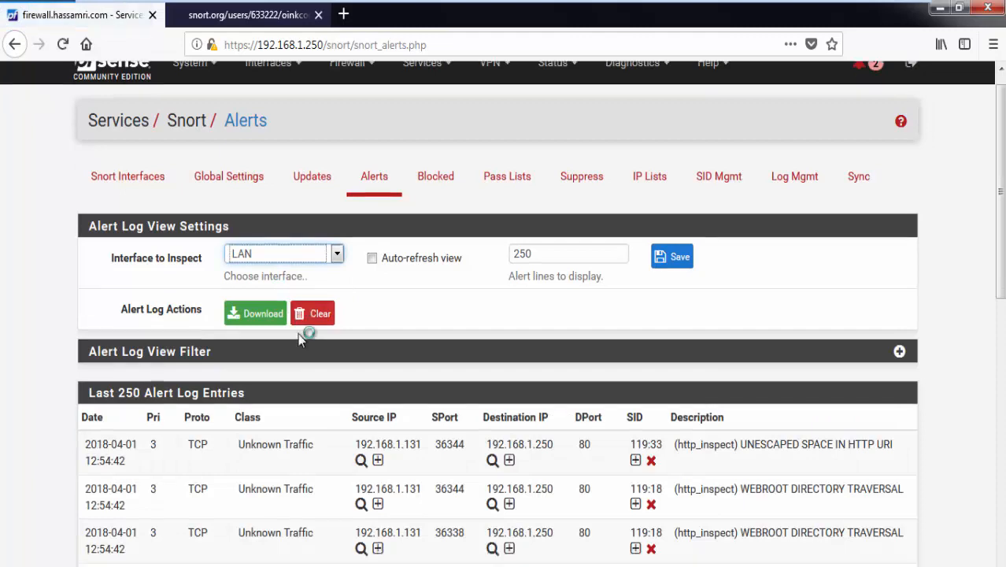
scroll(299, 333, "down", 3)
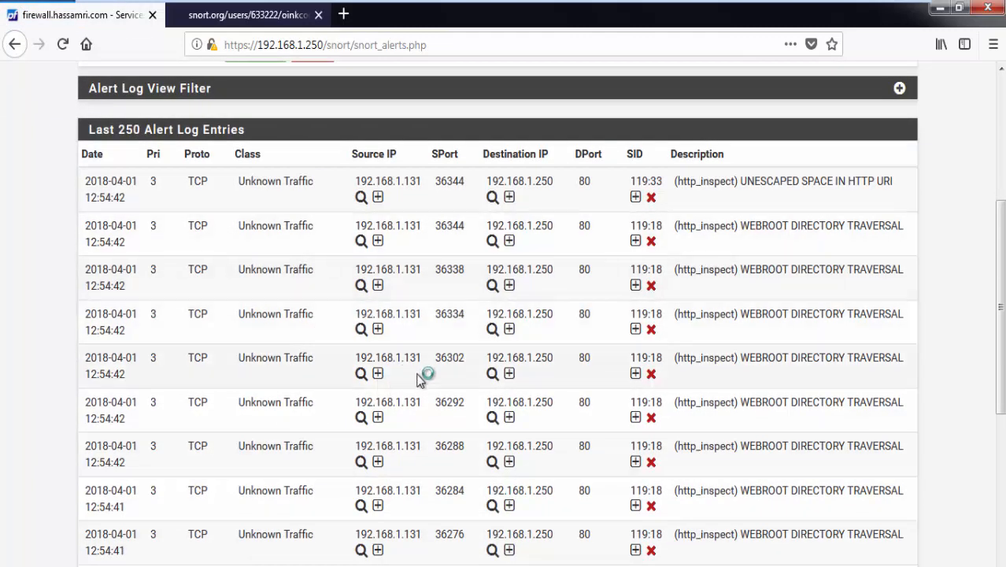
scroll(470, 394, "down", 1)
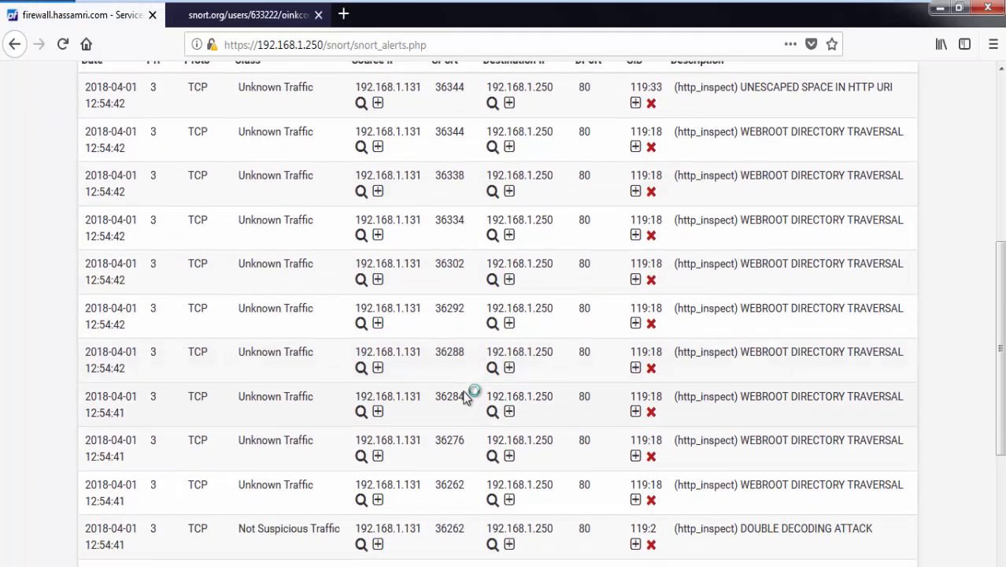
scroll(466, 398, "down", 3)
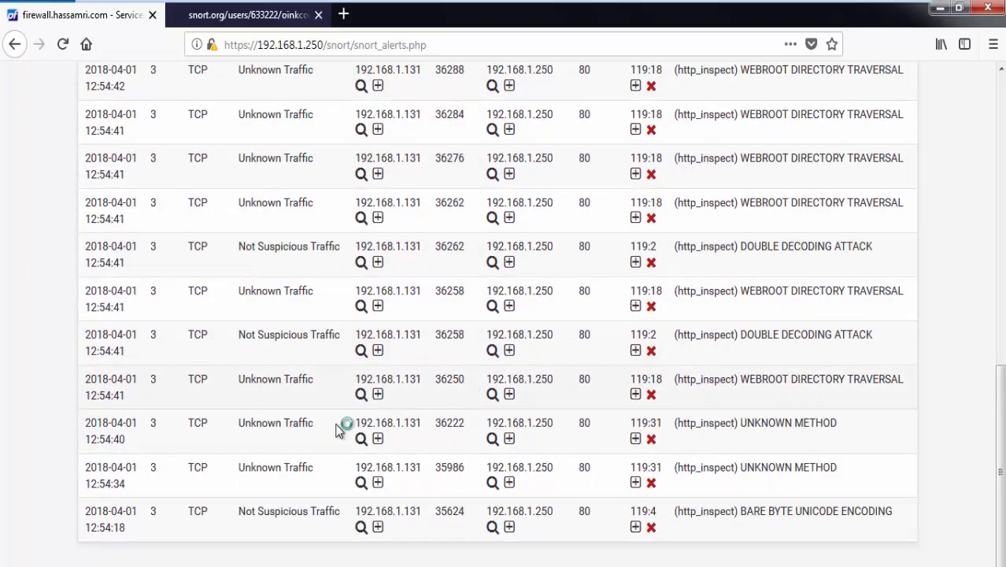
scroll(382, 212, "up", 7)
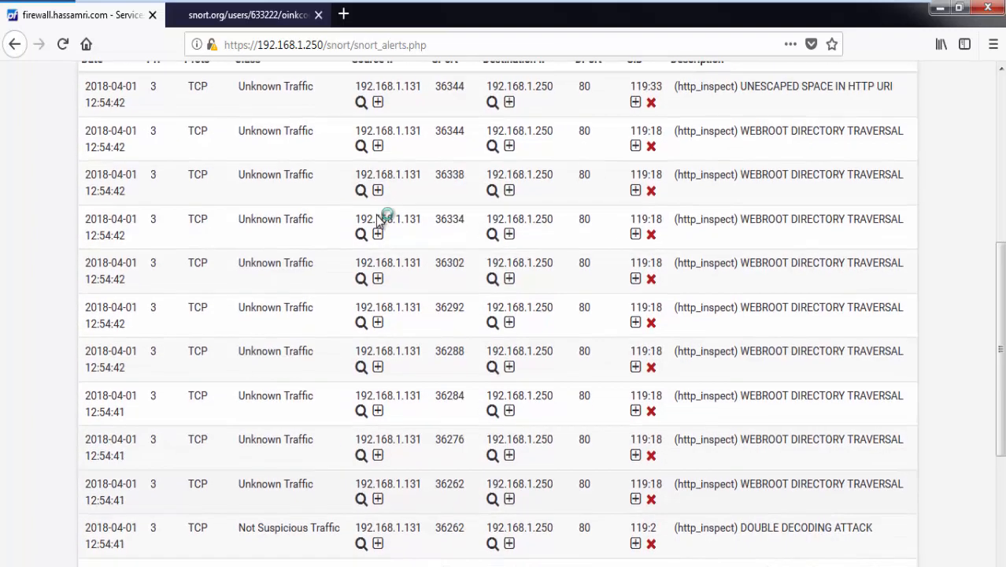
scroll(317, 327, "down", 3)
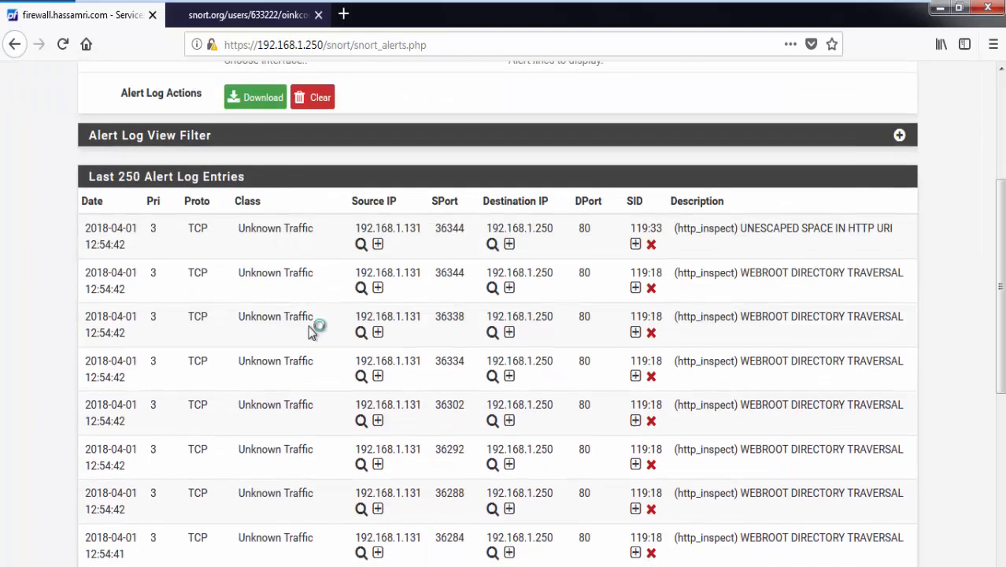
Step: Glance at SPARTA on Kali, then come back to the pfSense LAN alerts
mouse_move(610, 4)
left_click(747, 12)
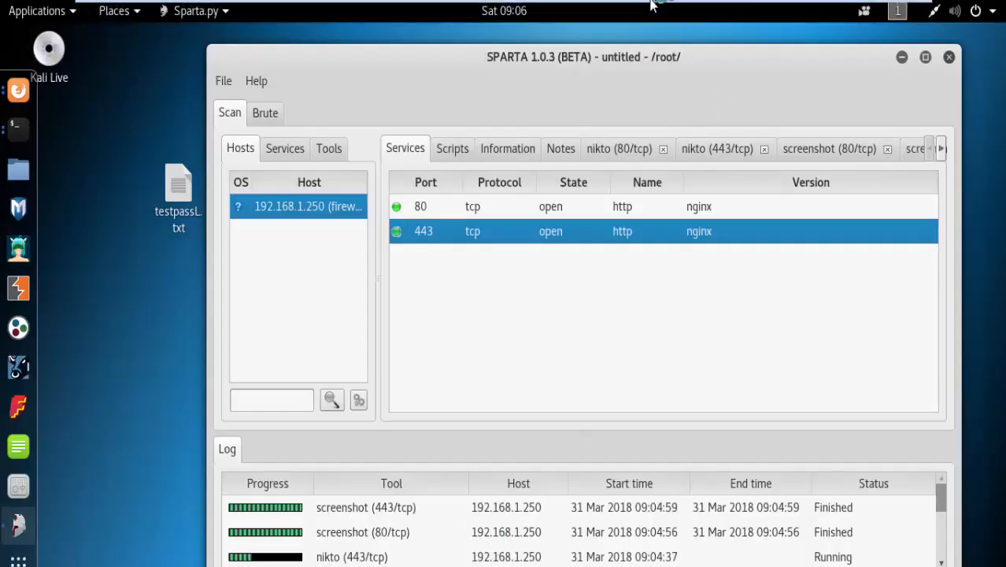
mouse_move(621, 6)
left_click(659, 12)
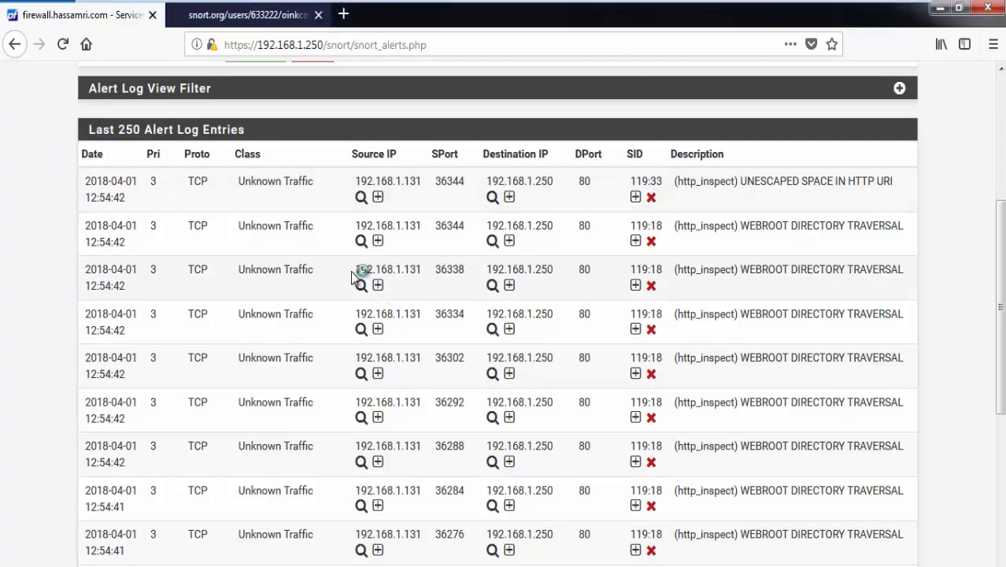
Step: Select source IP 192.168.1.131 on the WEBROOT DIRECTORY TRAVERSAL alerts against 192.168.1.250 port 80
double_click(415, 270)
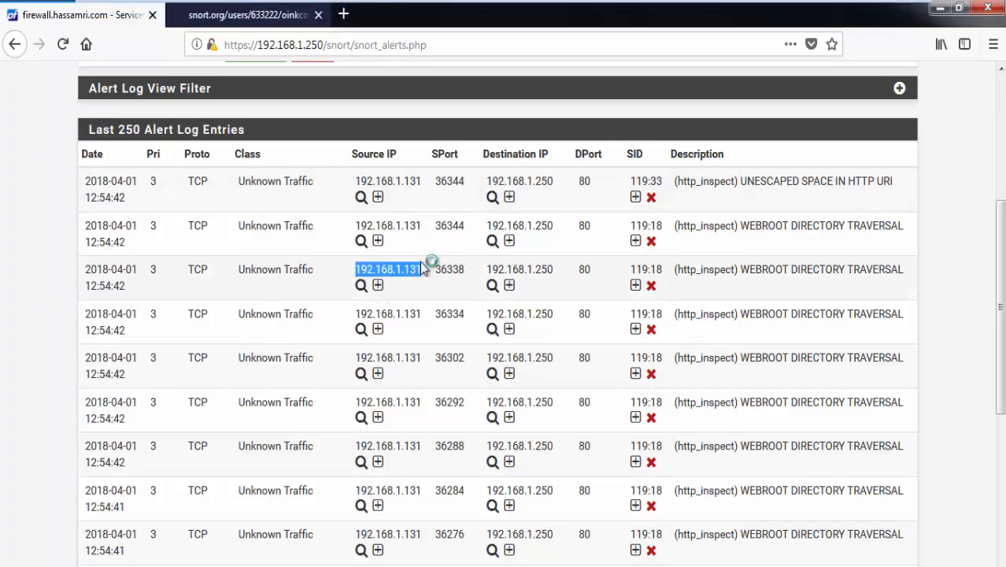
scroll(409, 297, "up", 3)
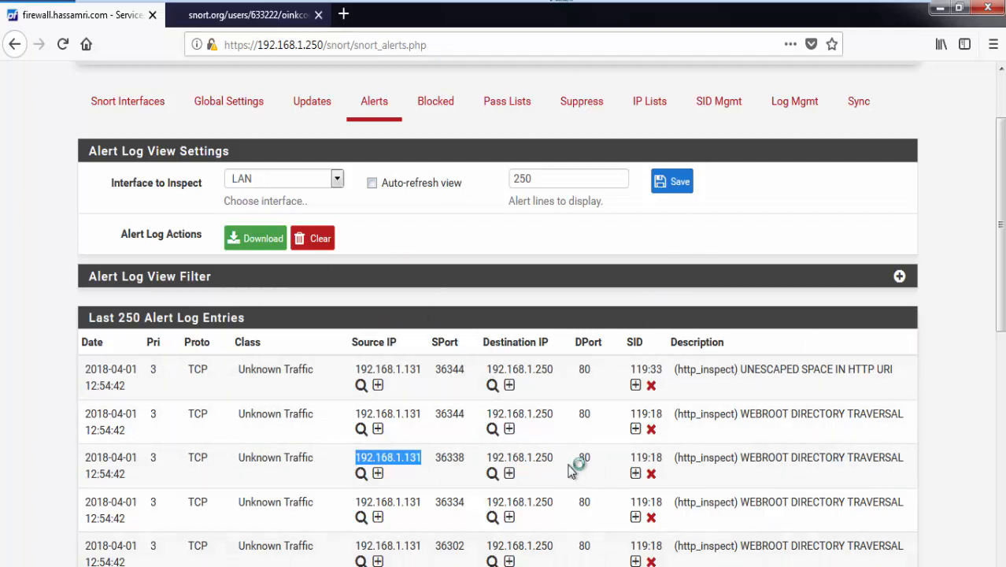
scroll(578, 441, "down", 5)
scroll(579, 439, "up", 5)
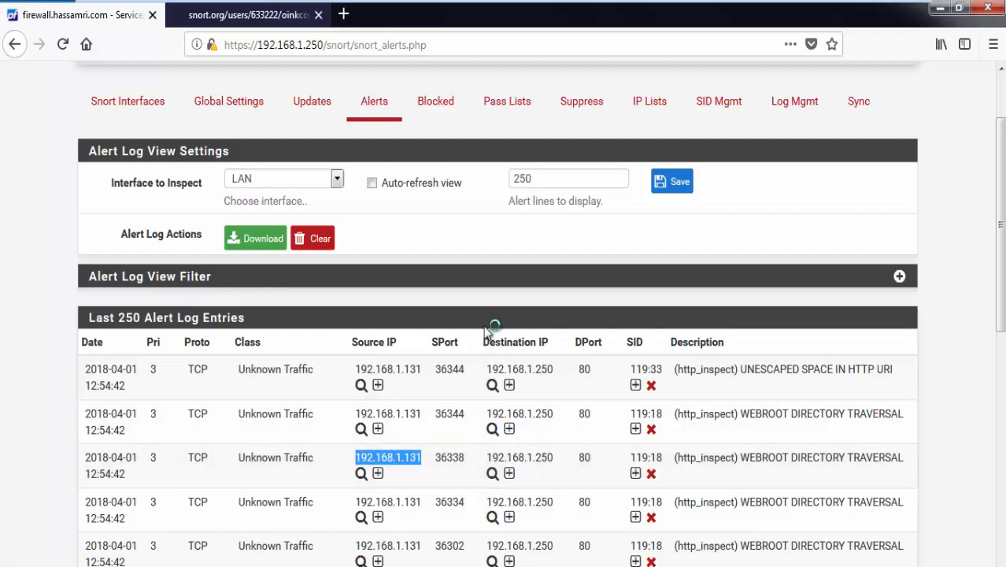
mouse_move(647, 5)
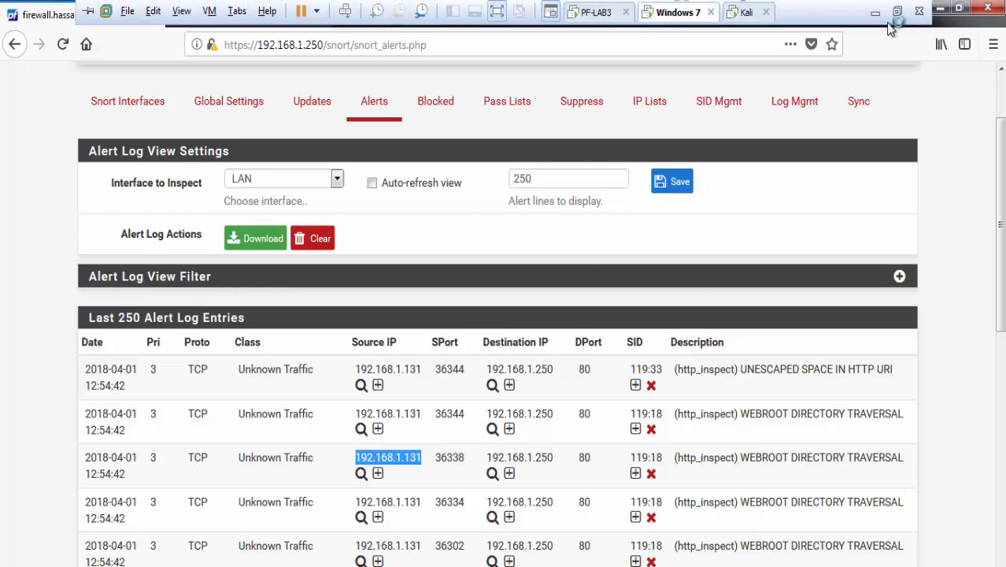